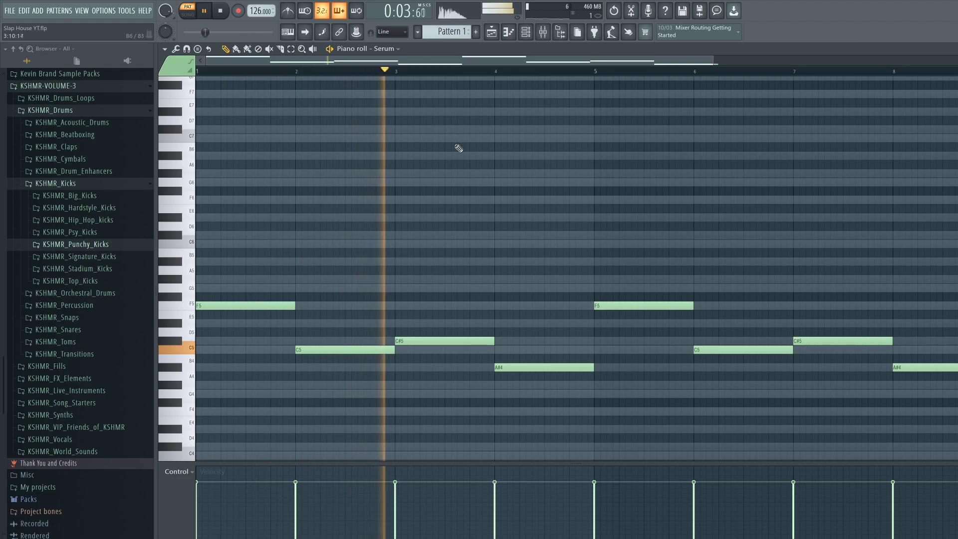
Step: Move the final A#4 note in bar 8 up to G#5 and add a G5 note over the bar's second half
left_click(126, 246)
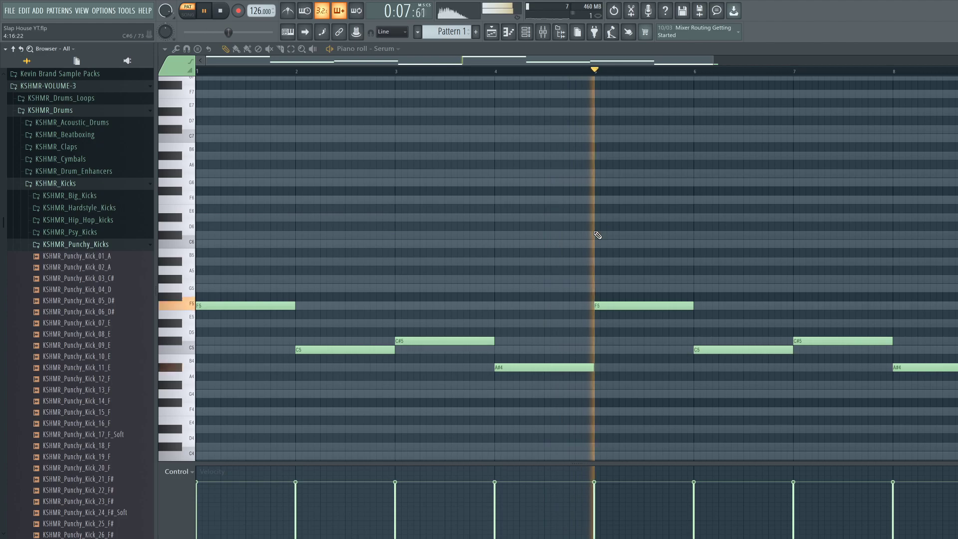
left_click_drag(502, 62, 585, 63)
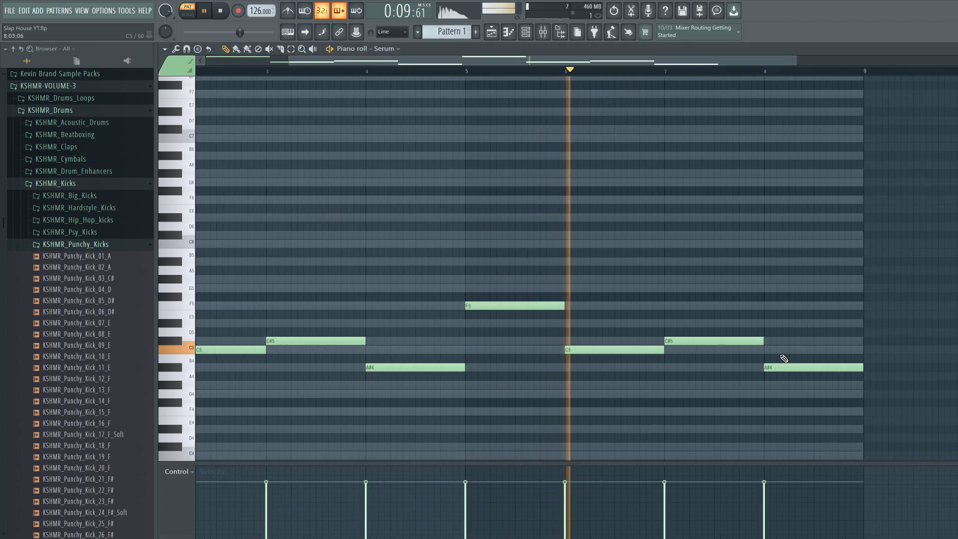
left_click_drag(788, 366, 791, 278)
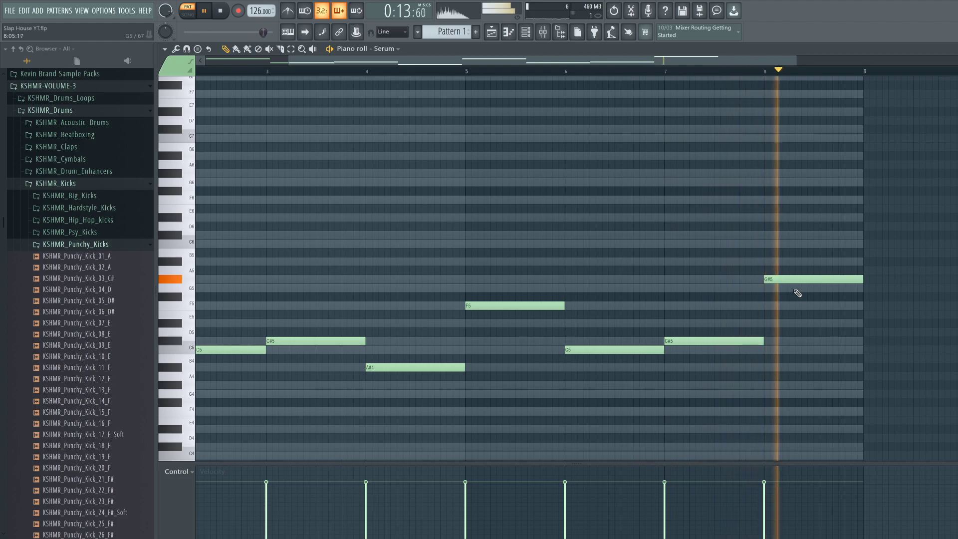
left_click(814, 289)
key("space")
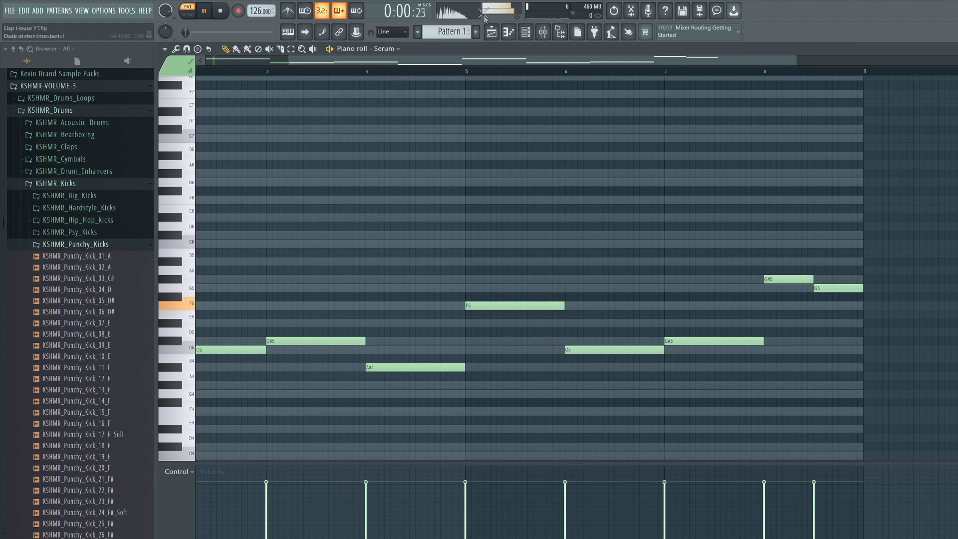
Step: Place a second Pattern 1 clip on Track 1 at bar 9 of the playlist and play the song from Verse 1
left_click(491, 32)
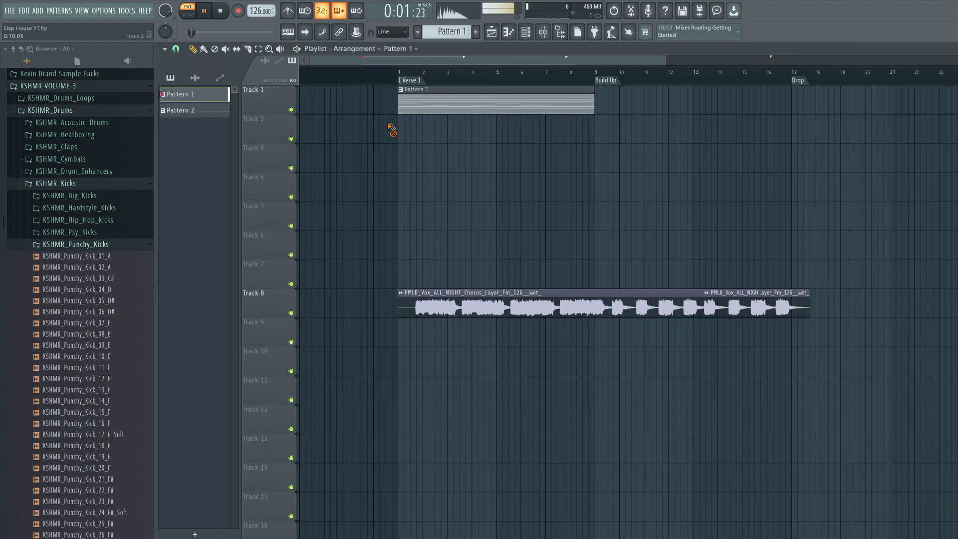
left_click(600, 107)
left_click(399, 77)
key("space")
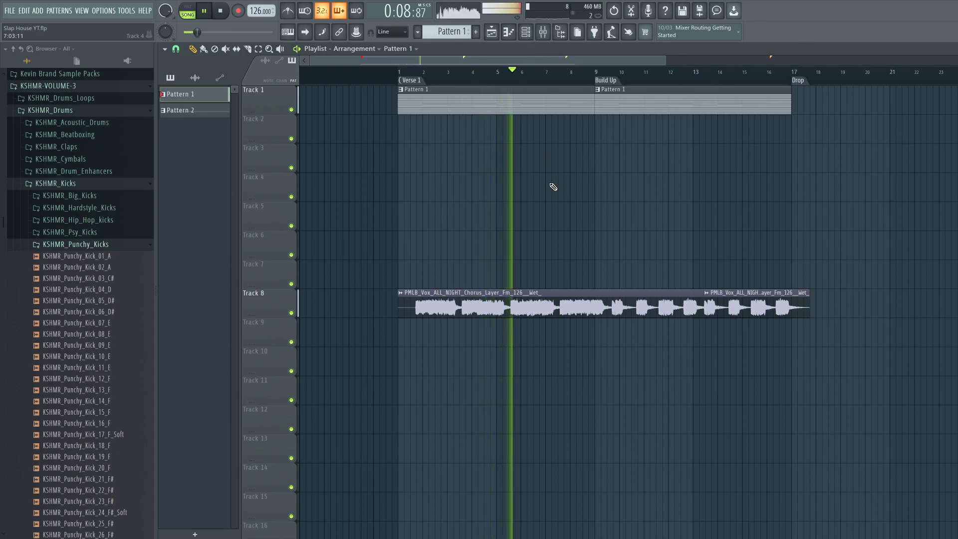
Step: Find KSHMR_Clap_Classic_05 among the KSHMR regular claps and place it on beats 2 and 4 of bar 9 on Track 6
left_click(107, 185)
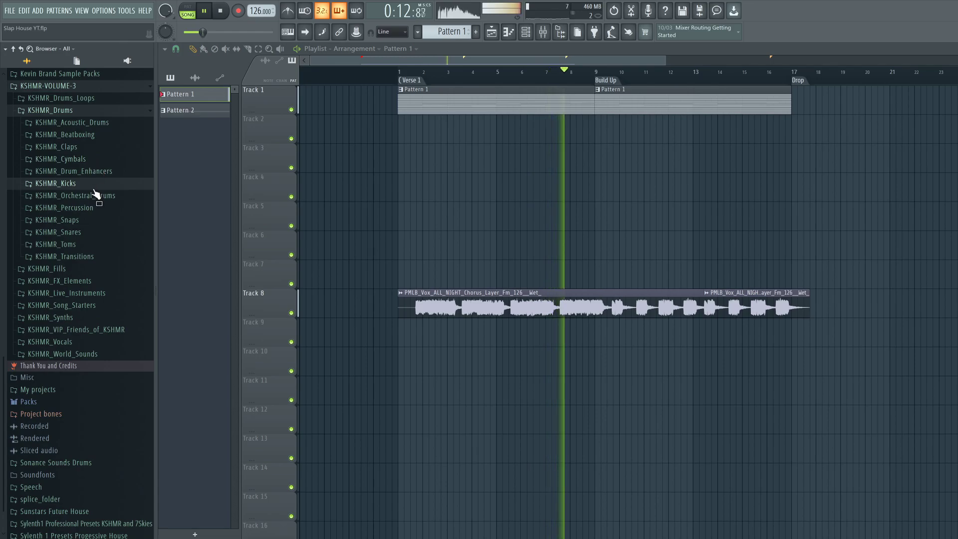
left_click(147, 161)
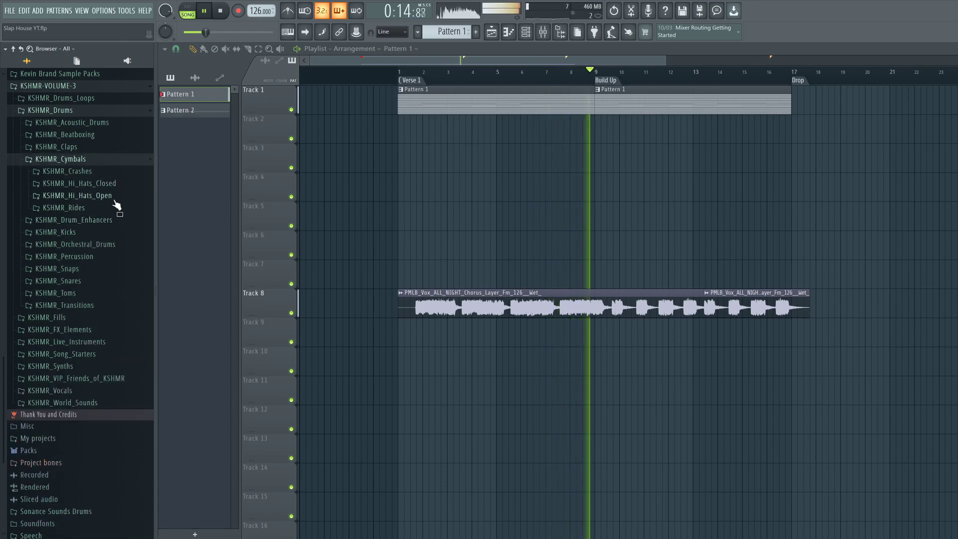
left_click(105, 147)
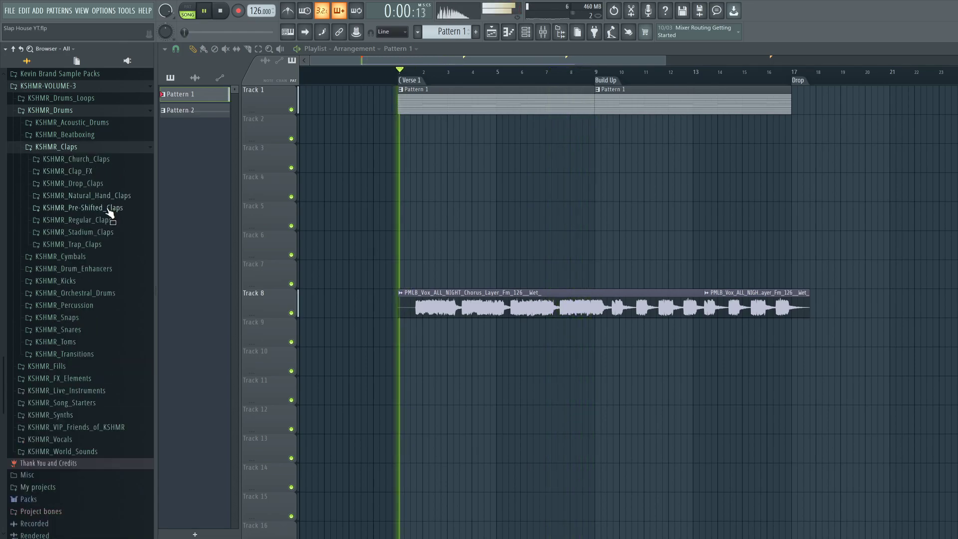
key("space")
left_click(103, 220)
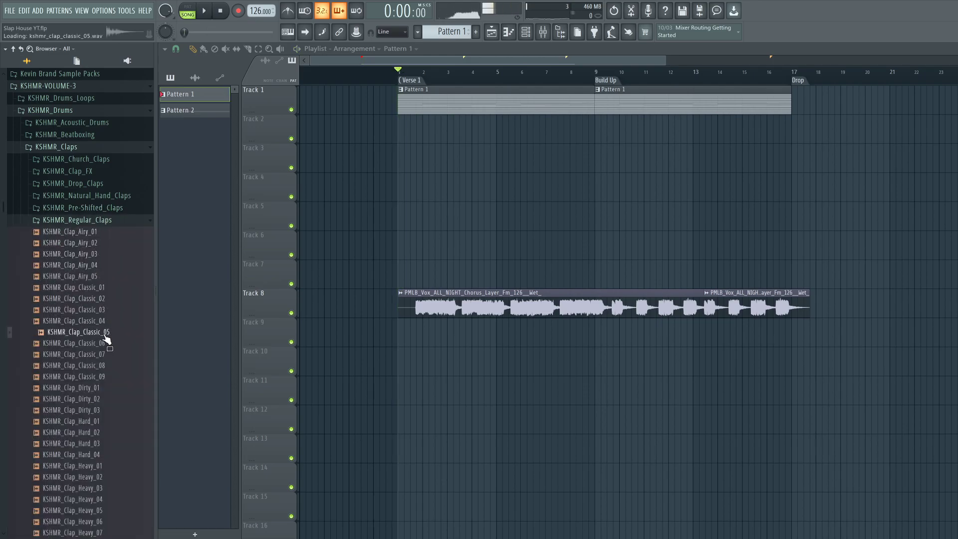
key("space")
scroll(584, 74, "up", 3)
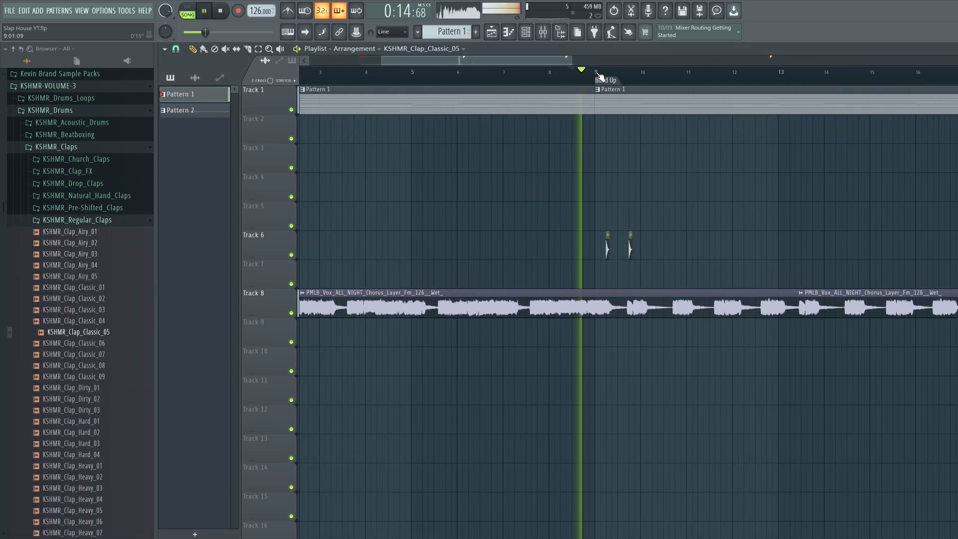
Step: Continue the claps on Track 6 on beats 2 and 4 of bars 10 to 12
left_click(656, 245)
left_click(678, 250)
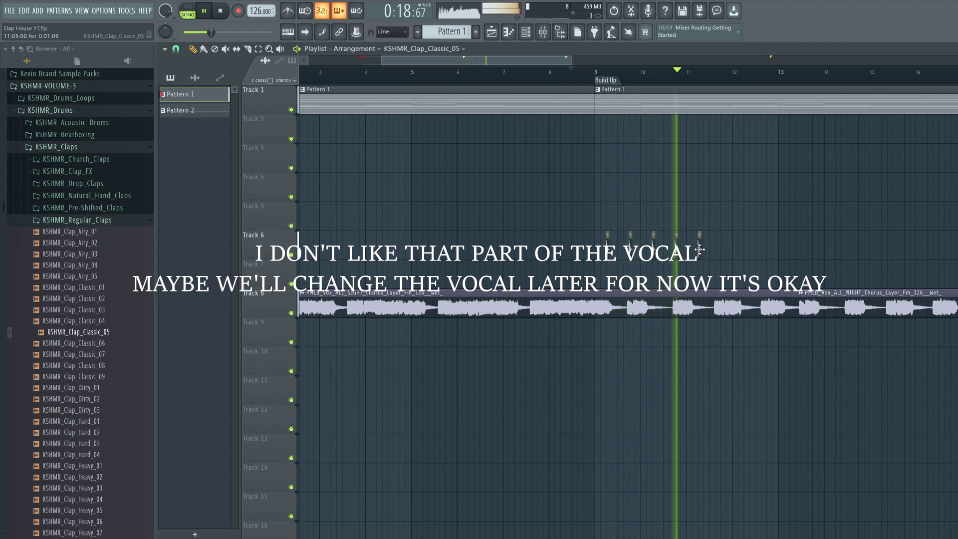
left_click(701, 250)
left_click(725, 250)
left_click(748, 249)
left_click(768, 249)
Step: Copy the eight claps on Track 6 into bars 13 to 16, then clear the selection
left_click_drag(808, 232, 562, 270)
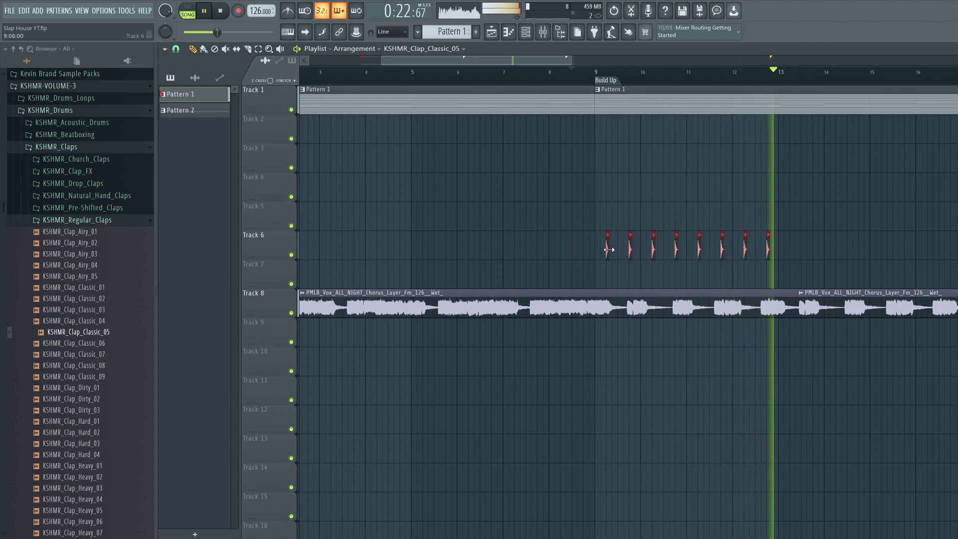
left_click_drag(608, 250, 792, 241)
key("space")
key("space")
left_click(770, 265, "ctrl")
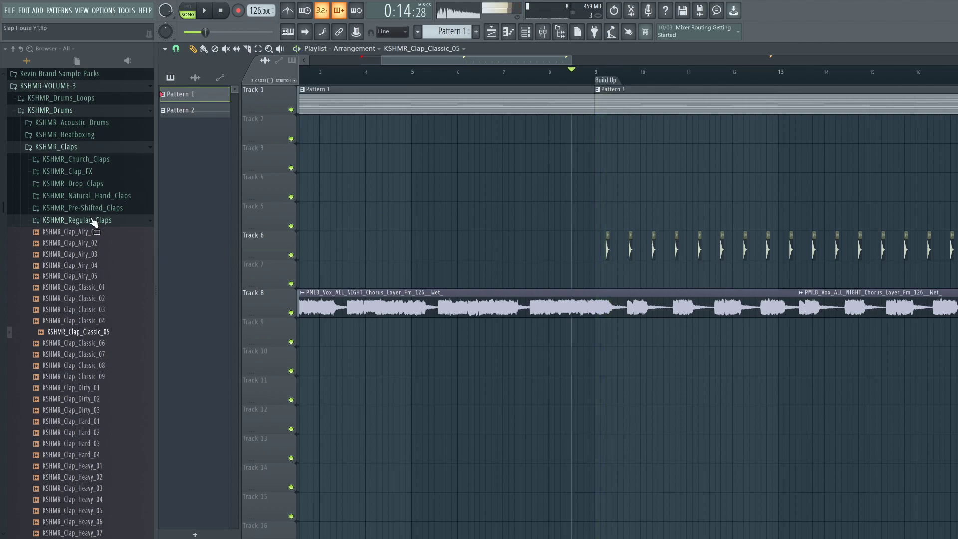
Step: Find KSHMR_Closed_Hat_08_Clean among the KSHMR closed hi-hats and place it on Track 7 at the first off-beat of bar 9
left_click(94, 220)
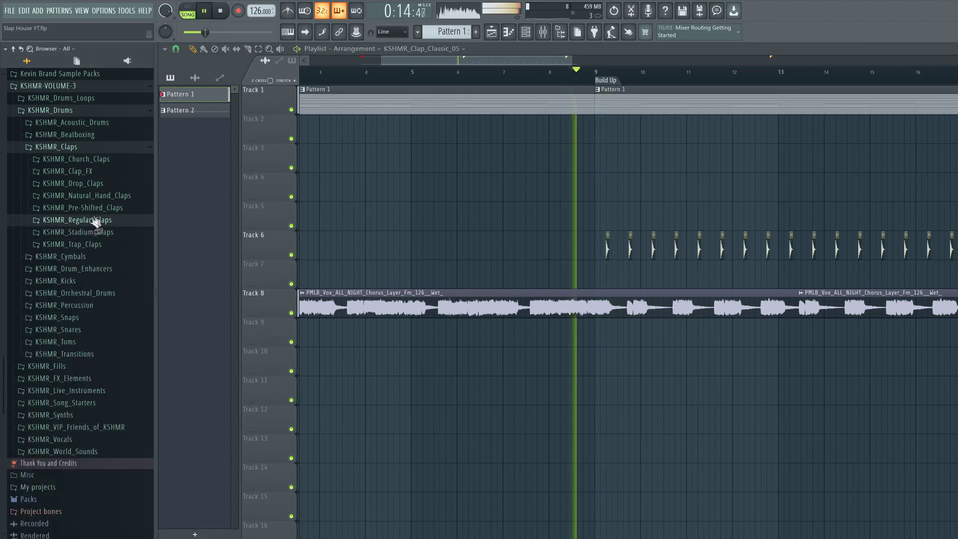
left_click(91, 152)
left_click(95, 160)
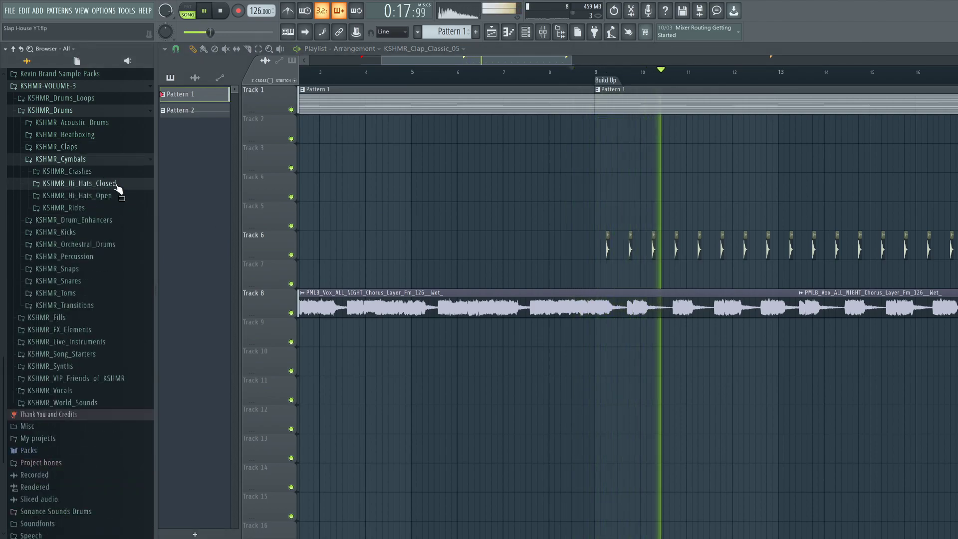
key("space")
left_click(116, 185)
left_click(105, 240)
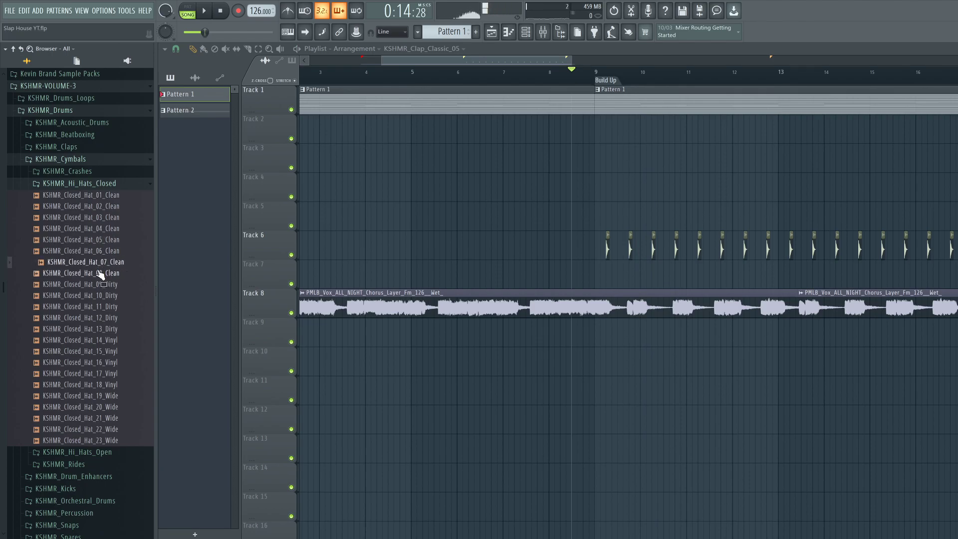
left_click_drag(600, 284, 602, 282)
key("space")
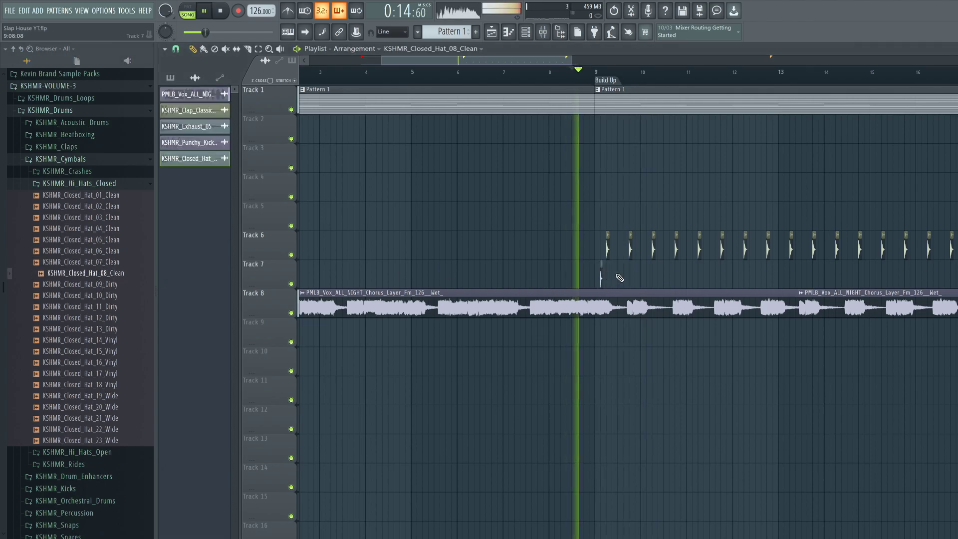
Step: Add more closed hats on Track 7 on the following off-beats, through bar 9 and into bar 10
key("space")
left_click(615, 275)
key("space")
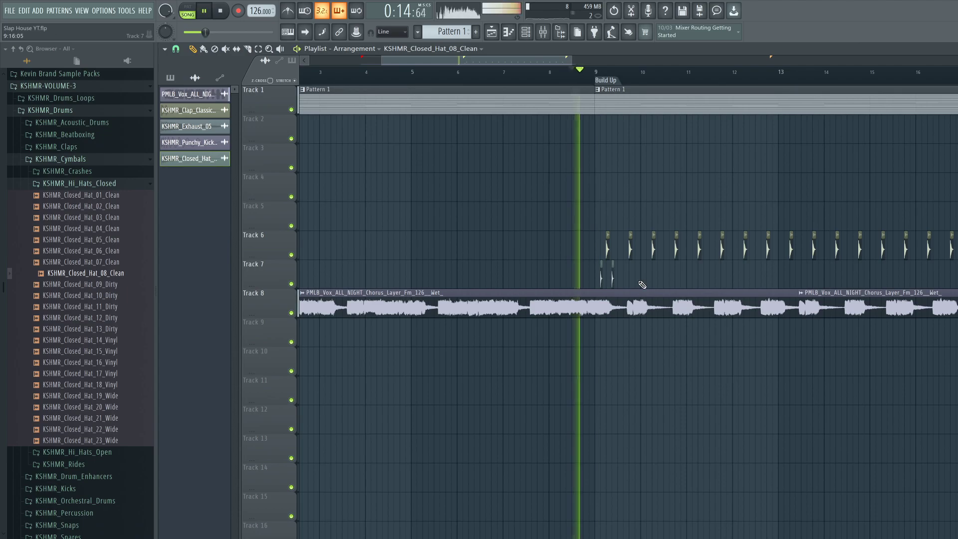
left_click(625, 278)
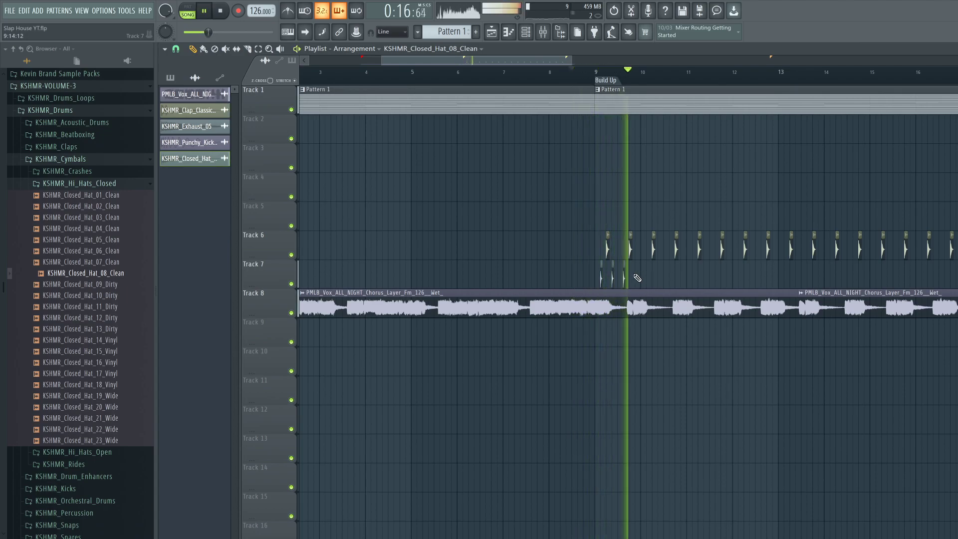
left_click(647, 278)
Step: Select the closed hats on Track 7 and duplicate them repeatedly to continue the off-beat pattern into bar 16
left_click_drag(669, 276, 601, 276)
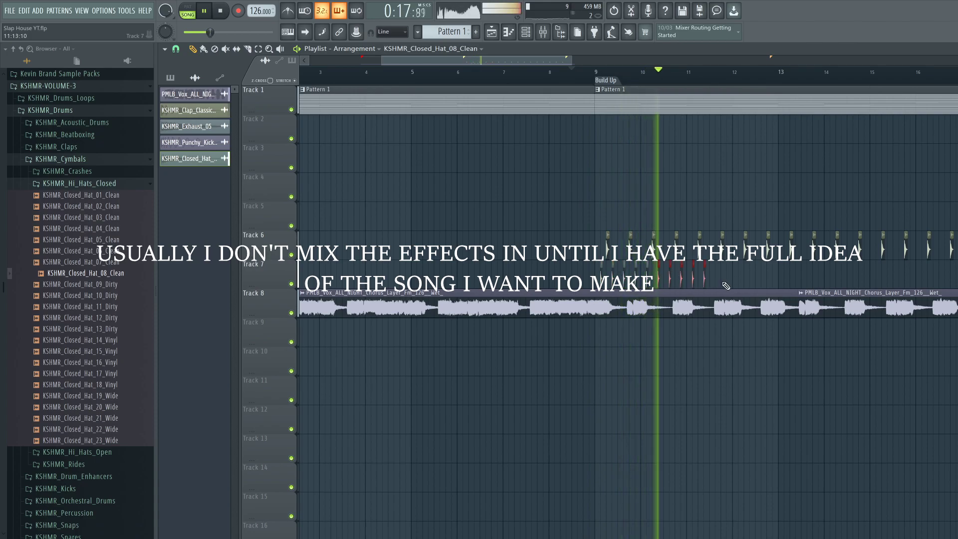
key("ctrl+b")
key("ctrl+b")
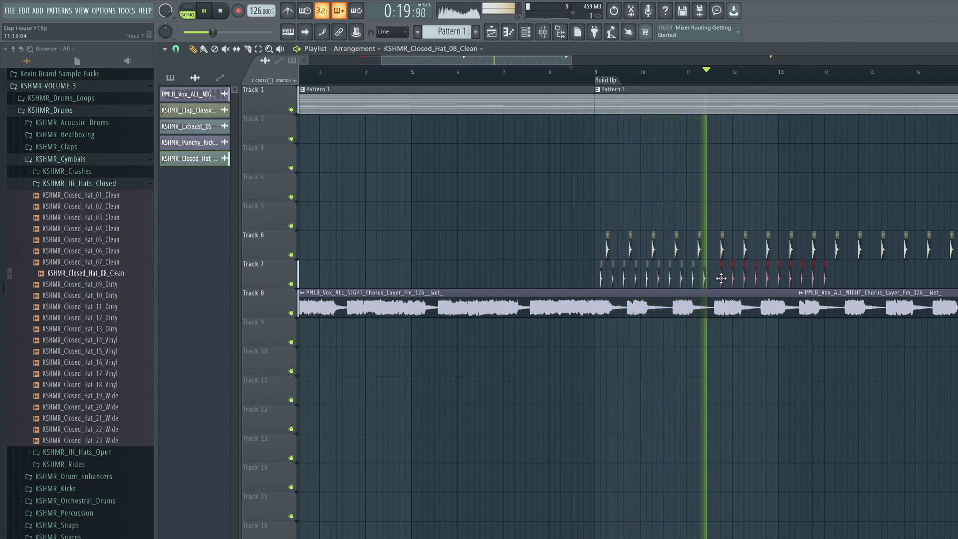
left_click_drag(847, 262, 731, 288)
key("ctrl+b")
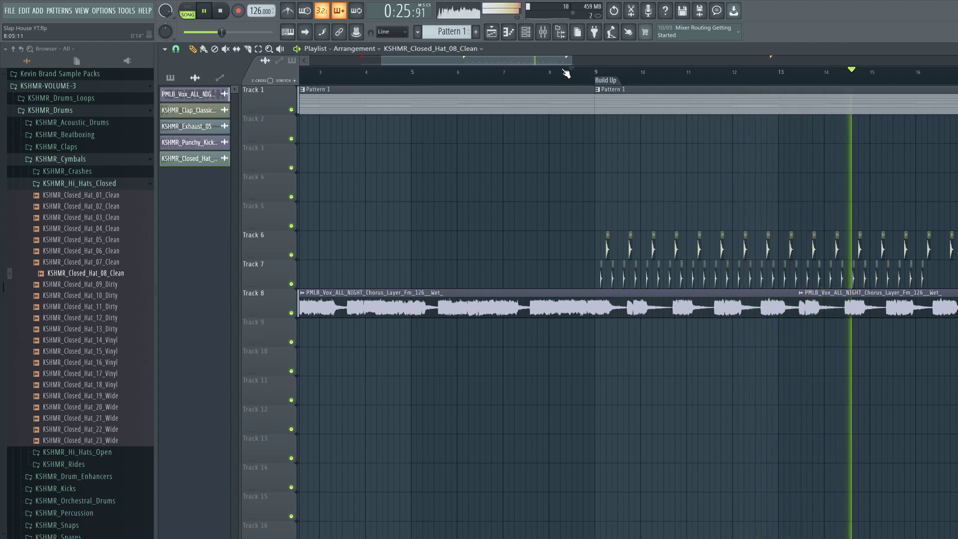
Step: Fill the rest of bar 16 on Track 7 with off-beat closed hats, ending at the Drop marker
scroll(566, 75, "down", 3)
left_click_drag(563, 62, 627, 74)
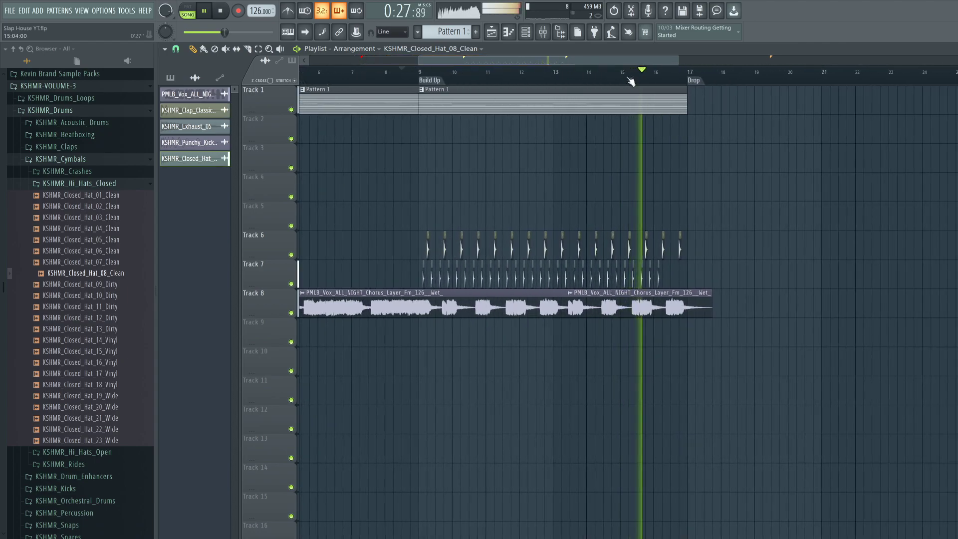
mouse_move(679, 260)
left_mouse_down()
mouse_move(658, 286)
mouse_move(635, 289)
mouse_move(632, 279)
mouse_move(677, 278)
left_mouse_up()
key("space")
key("space")
right_click(704, 275)
scroll(533, 75, "down", 2)
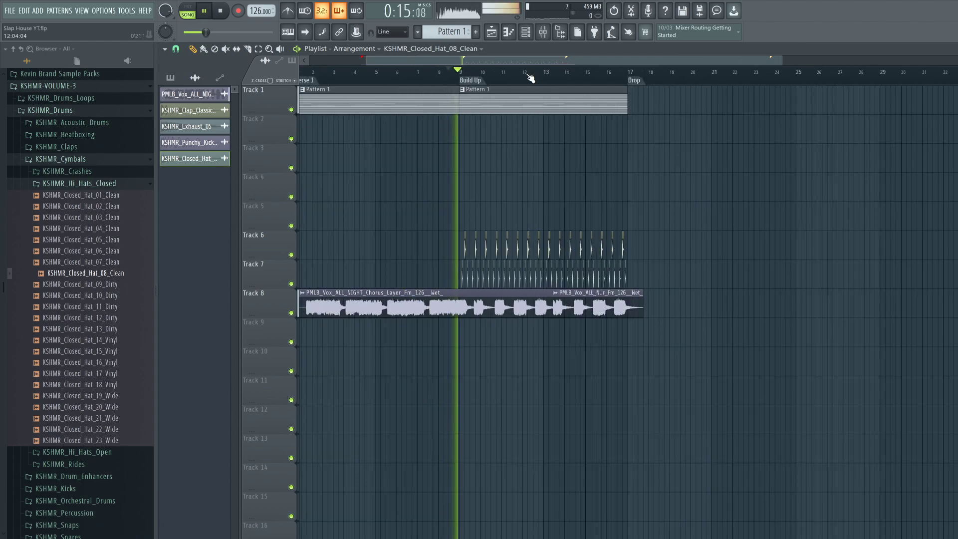
Step: Place KSHMR_Crash_06 from the KSHMR crashes on Track 9 at the Build Up marker and lower its channel volume
left_click(98, 184)
left_click(85, 172)
left_click(100, 228)
key("space")
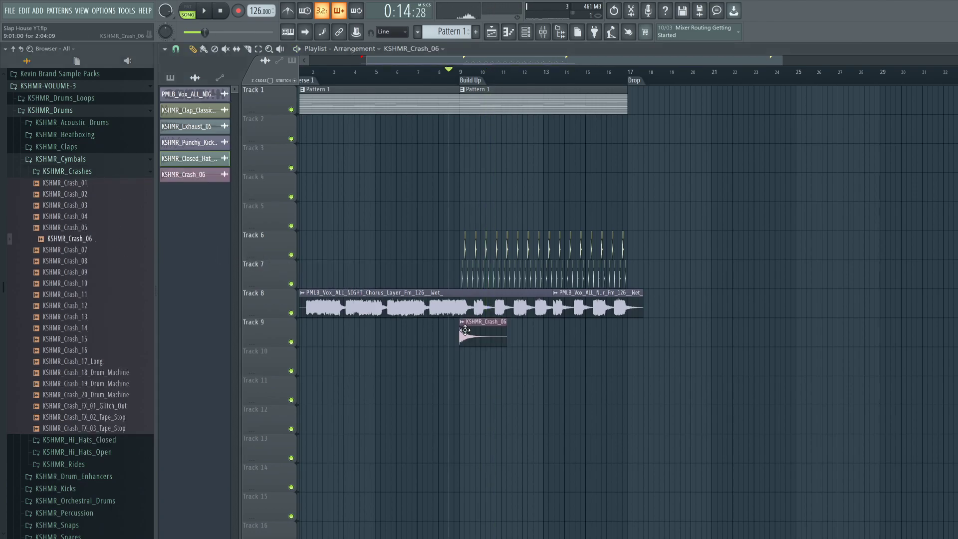
double_click(465, 330)
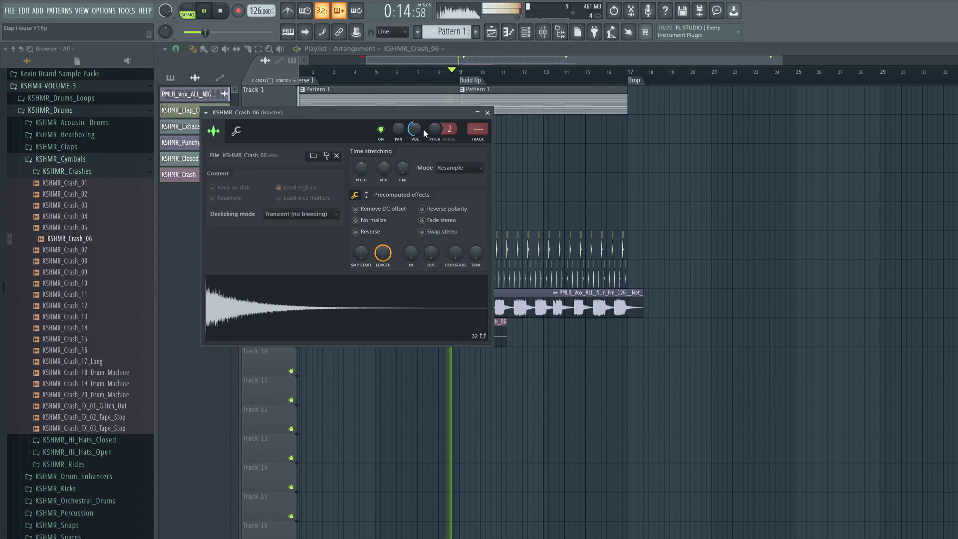
left_click(488, 112)
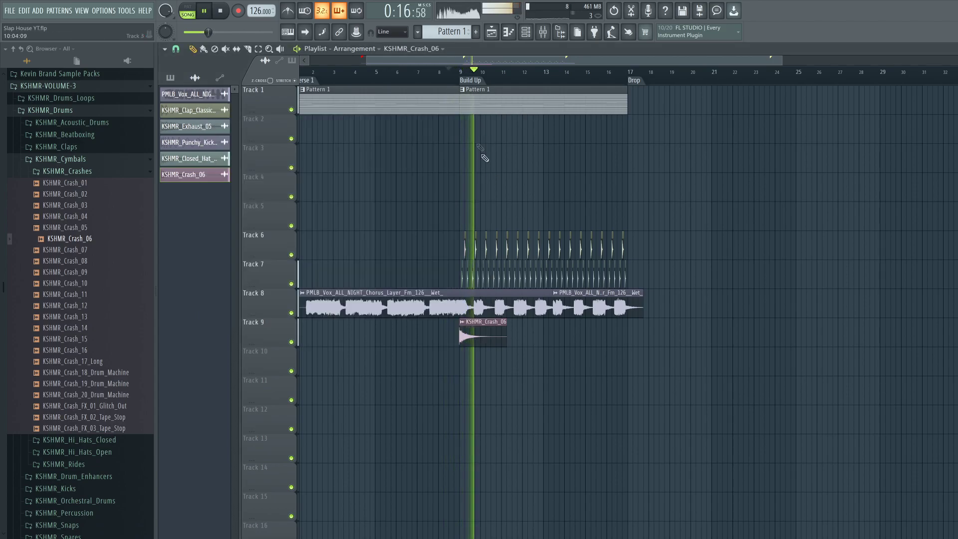
Step: Find KSHMR_Long_Sweep_09 among the KSHMR long up-sweeps in the FX elements and place it on Track 10 in the build-up
left_click_drag(450, 61, 407, 61)
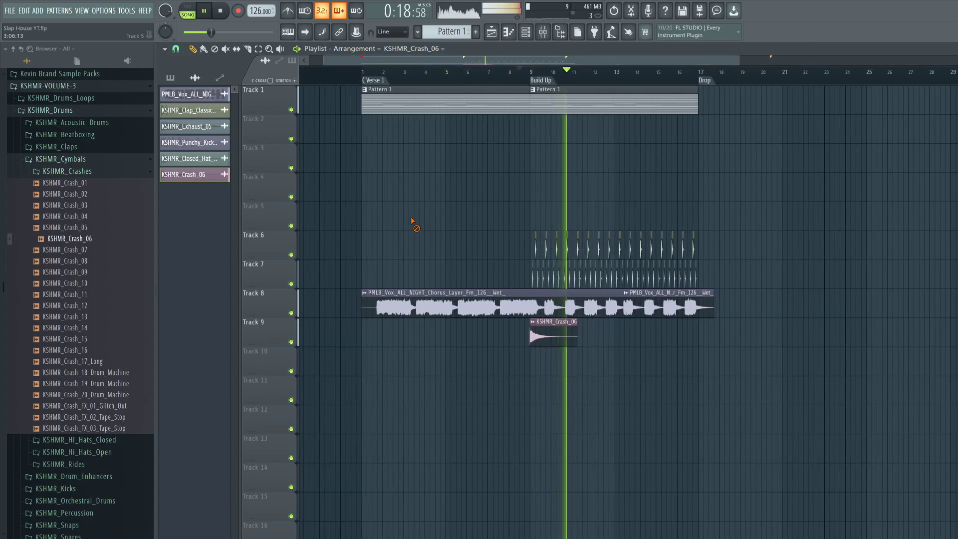
left_click(95, 161)
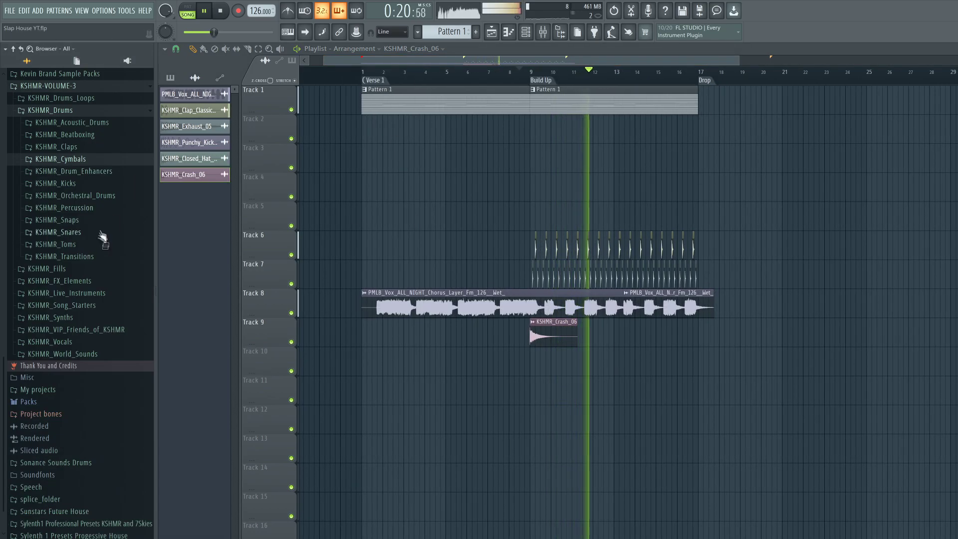
left_click(82, 282)
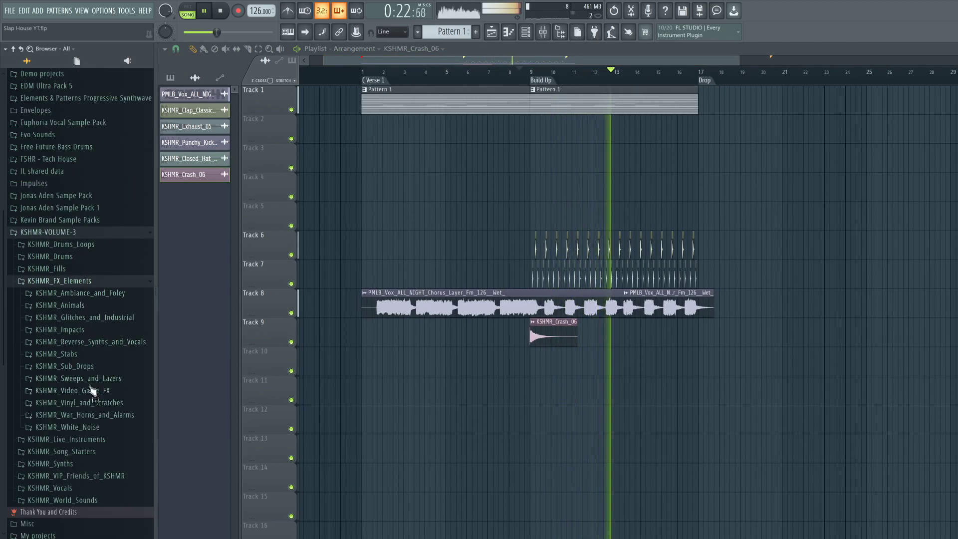
key("space")
left_click(105, 378)
left_click(75, 415)
left_click(107, 426)
left_click_drag(101, 264, 579, 374)
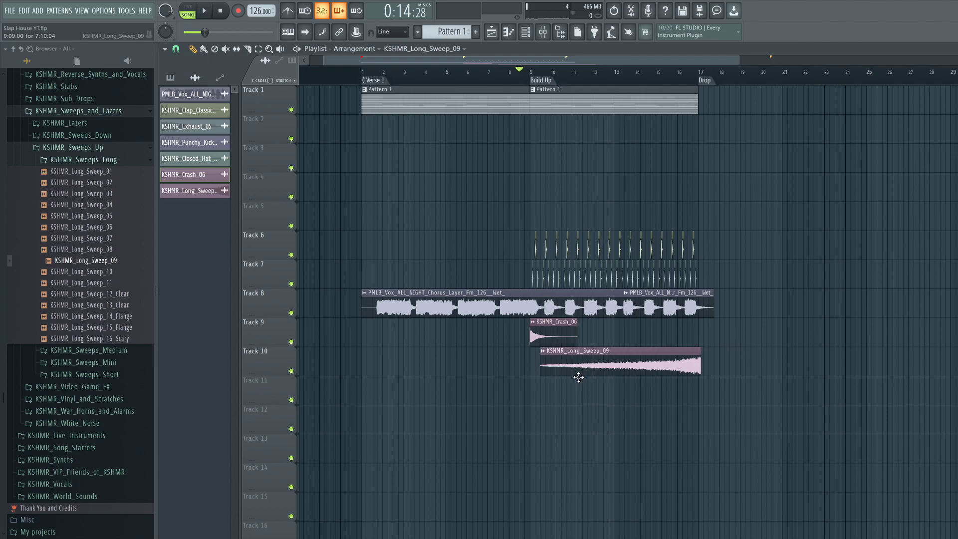
Step: Fit the KSHMR_Long_Sweep_09 clip on Track 10 to the tempo, starting at the Build Up marker, and lower its channel volume
left_click(534, 351)
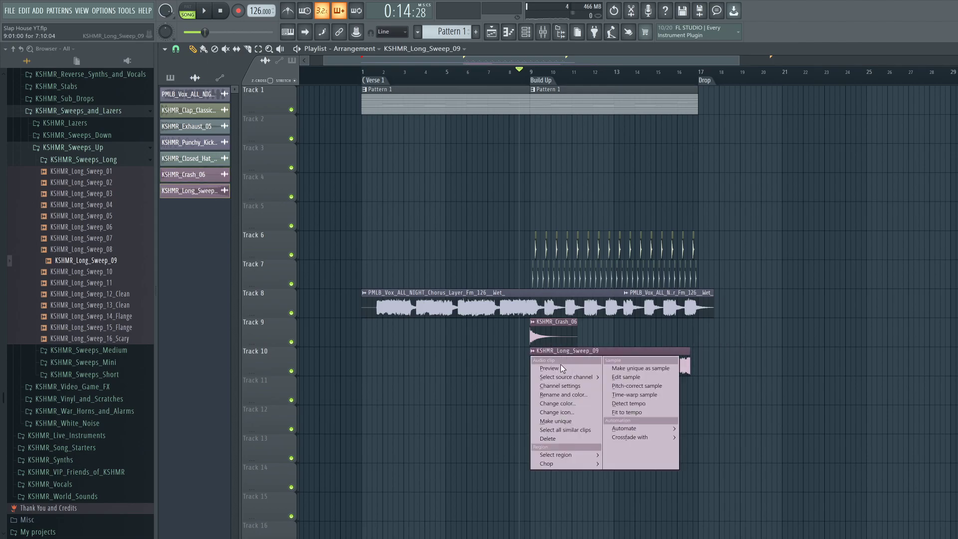
left_click(639, 412)
left_click(503, 296)
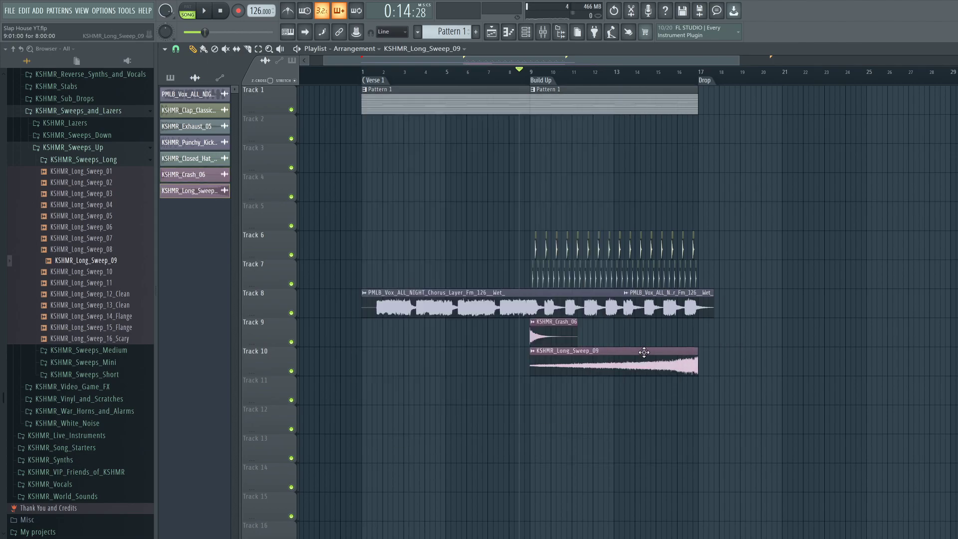
double_click(644, 352)
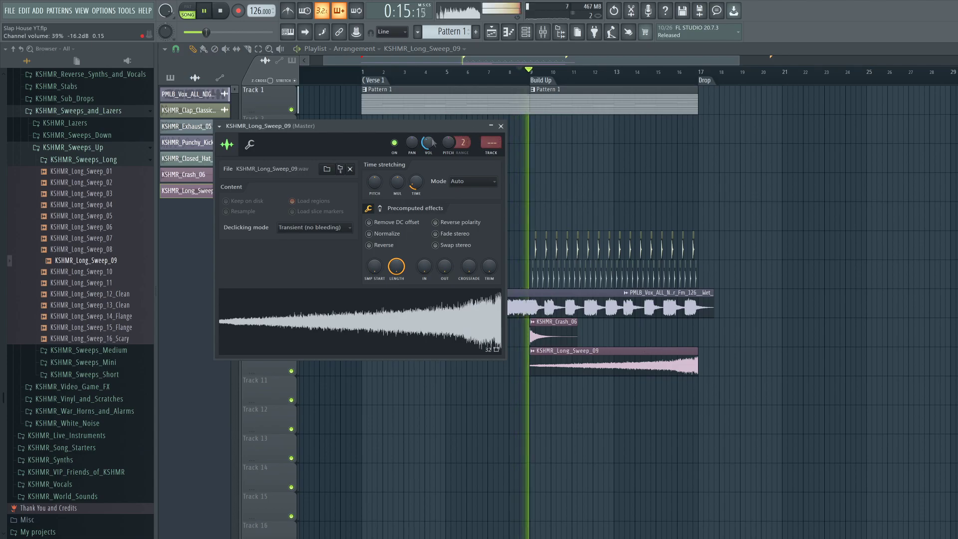
left_click_drag(438, 147, 435, 153)
left_click(500, 134)
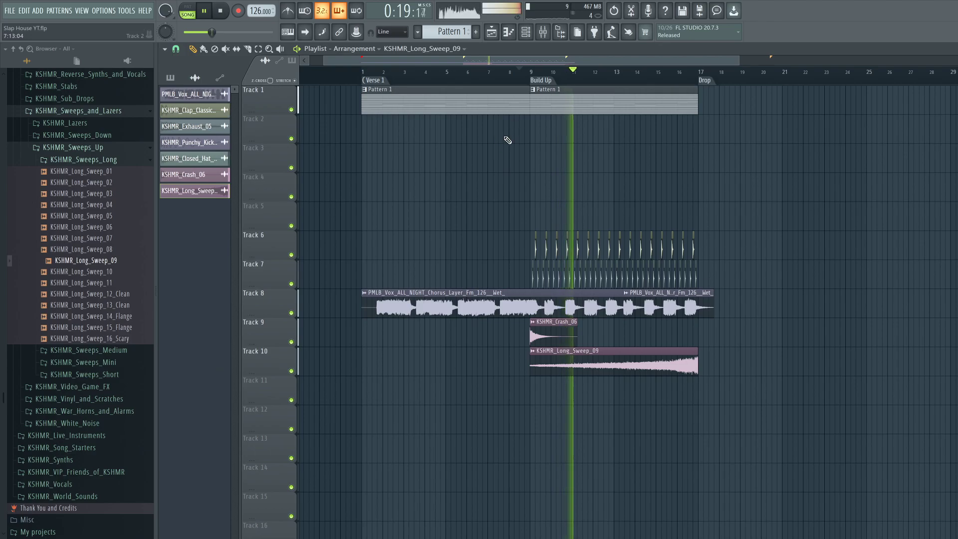
Step: Copy the KSHMR_Crash_06 clip on Track 9 to the Drop marker
left_click_drag(549, 324, 717, 324)
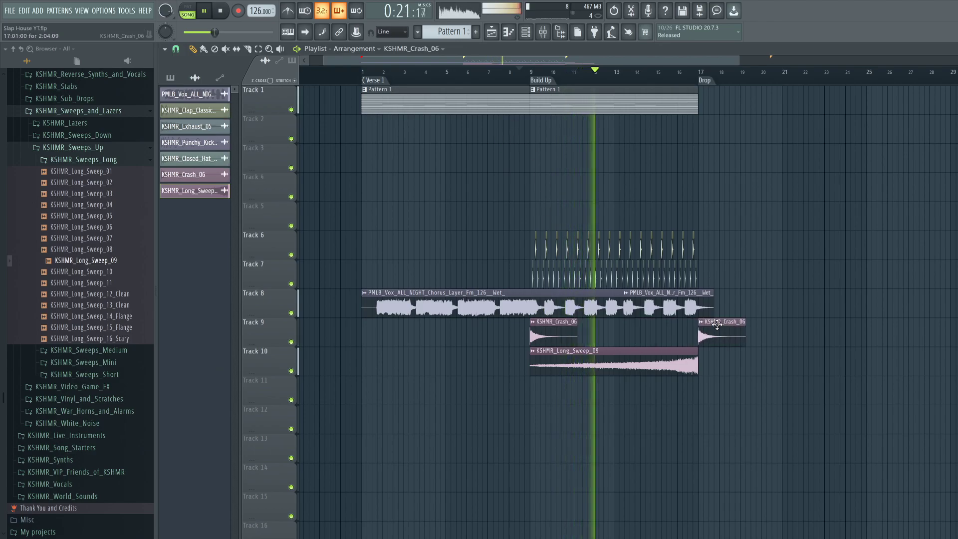
Step: Place KSHMR_Exhaust_05 from the KSHMR white noise exhausts on Track 11 at the Drop marker and lower its channel volume
scroll(79, 319, "up", 5)
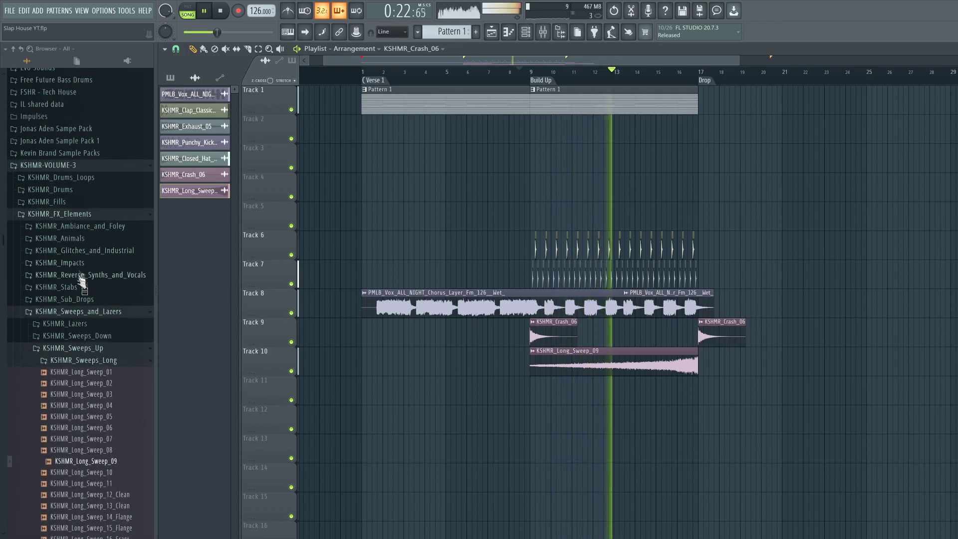
left_click(75, 347)
left_click(82, 312)
left_click(95, 361)
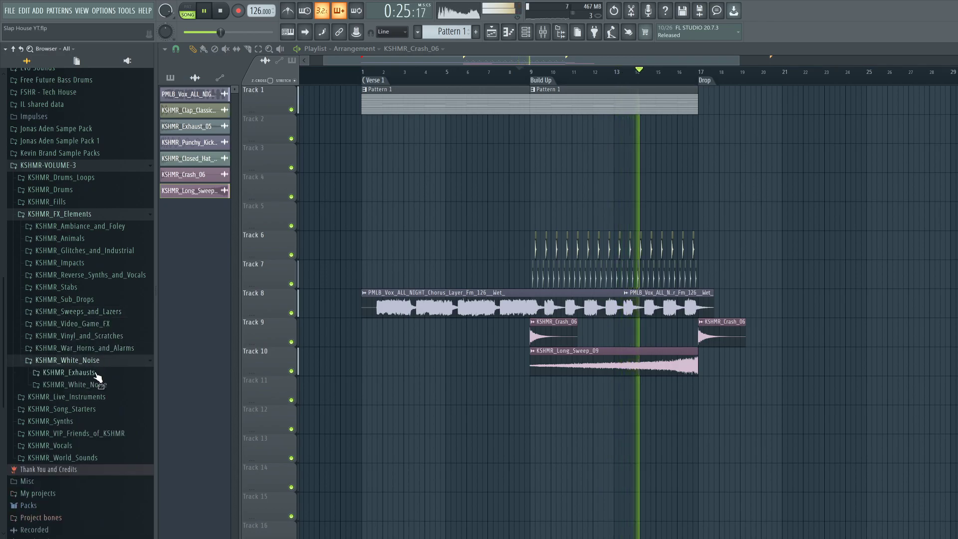
left_click(96, 371)
key("space")
left_click(91, 286)
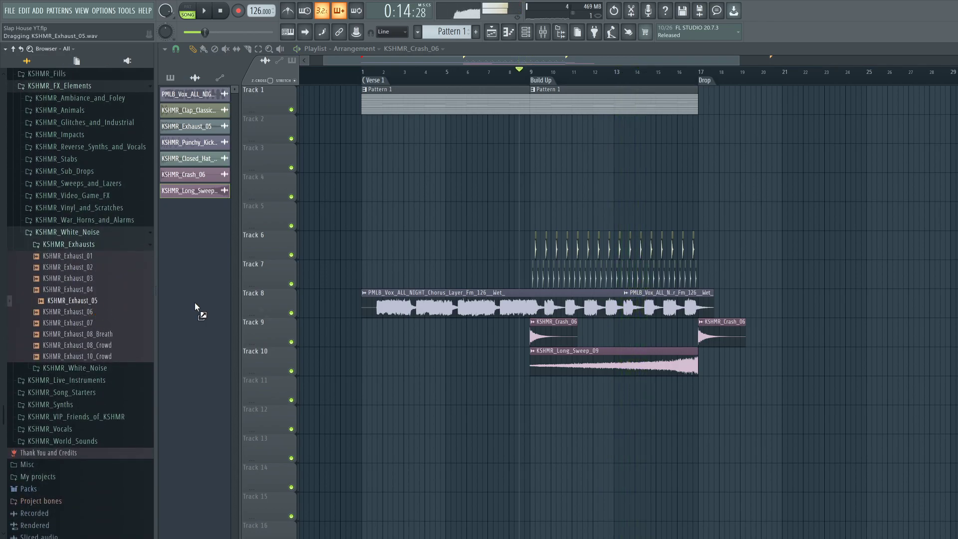
left_click_drag(696, 395, 696, 395)
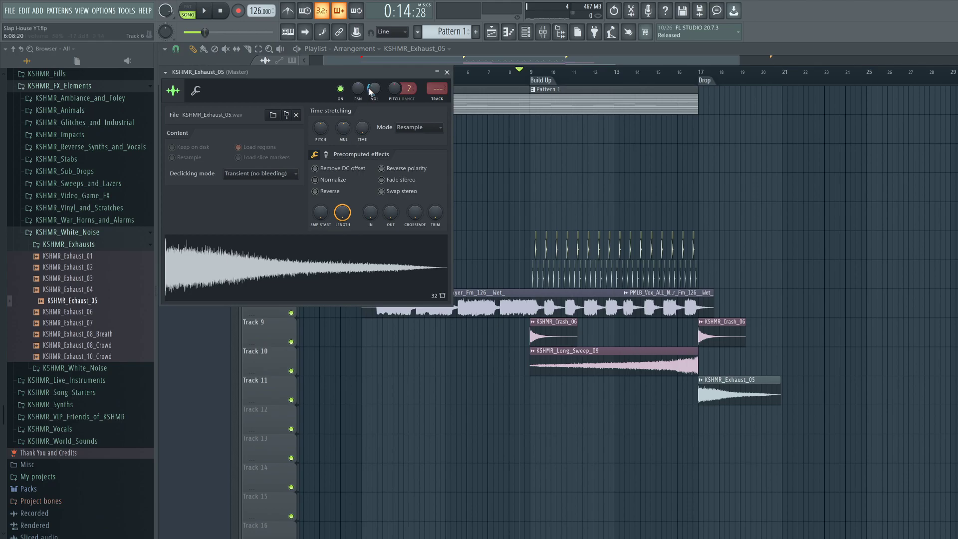
key("space")
left_click(447, 72)
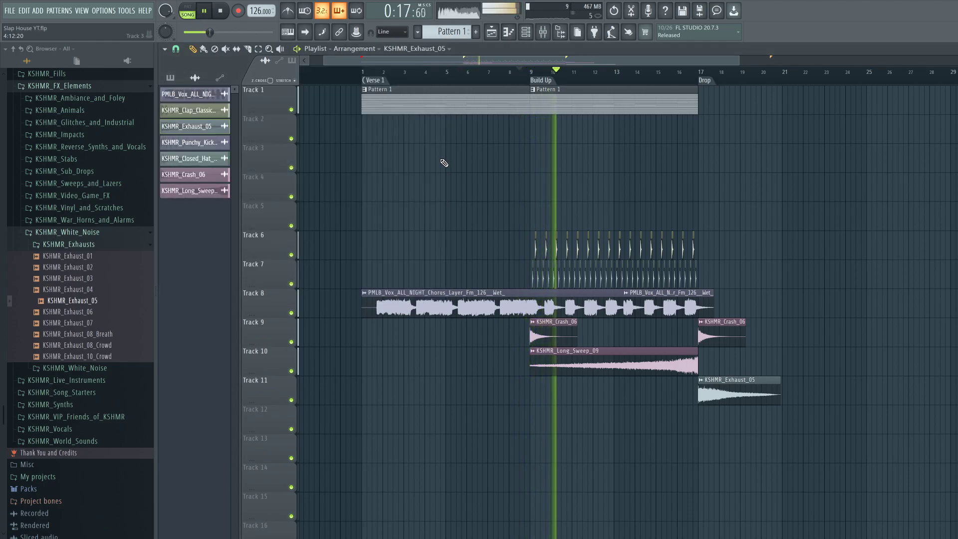
Step: Look through the designed, scenes and elemental sound folders in the KSHMR ambiance and foley collection
left_click(105, 233)
scroll(90, 231, "up", 3)
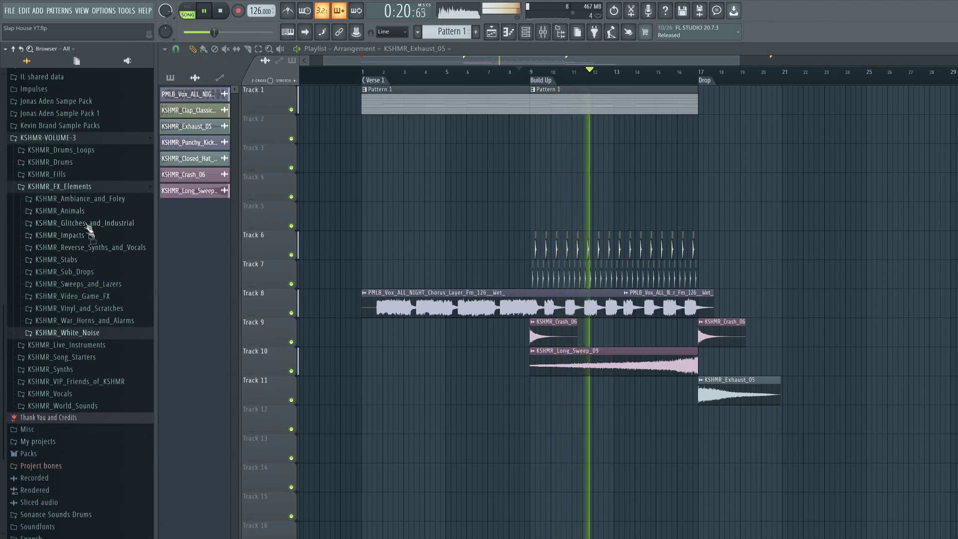
left_click(88, 200)
left_click(119, 219)
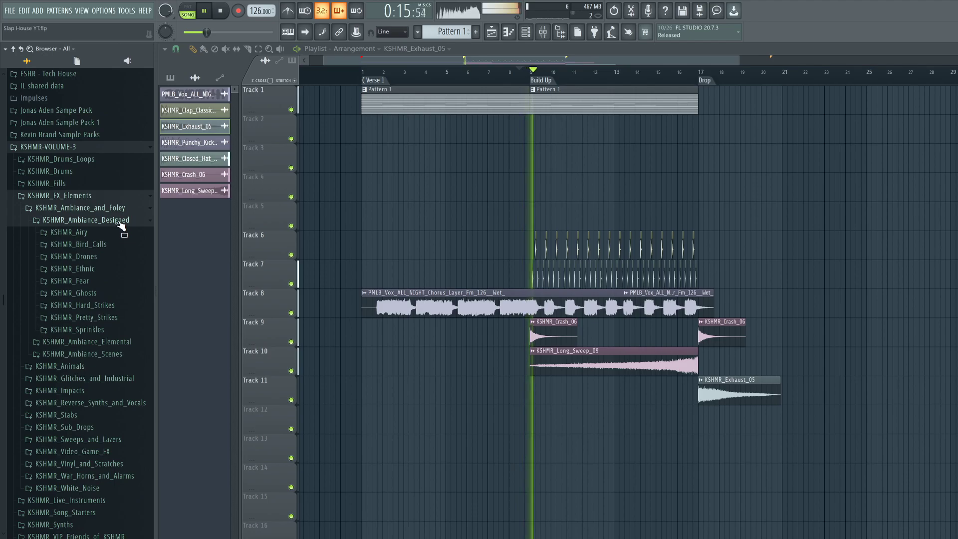
left_click(119, 222)
left_click(126, 246)
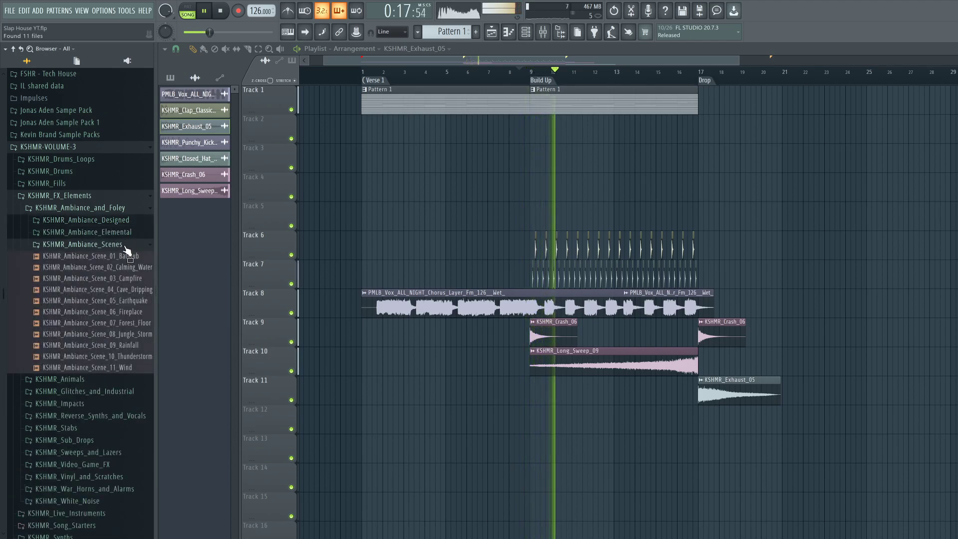
left_click(125, 245)
left_click(125, 234)
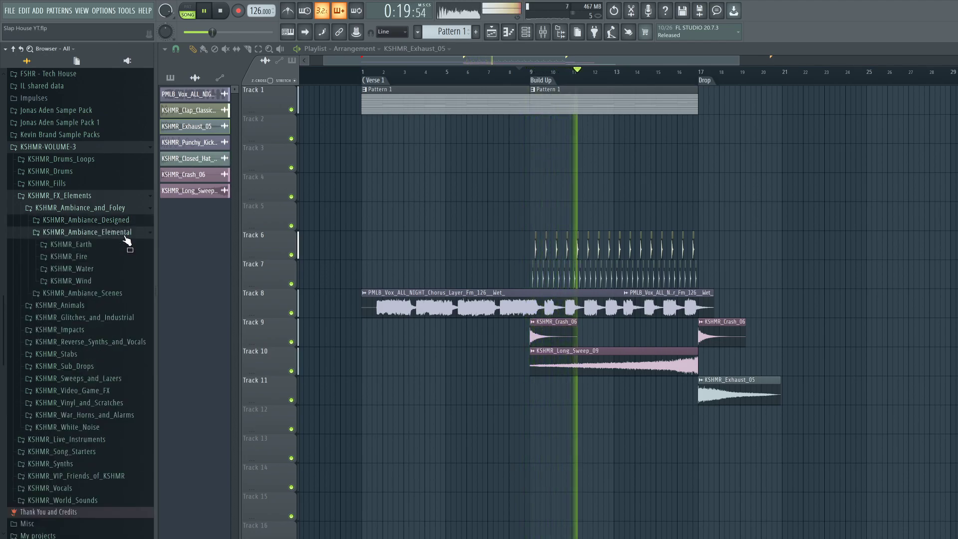
left_click(124, 234)
Step: Find KSHMR_Ambiance_Drone_14_F among the designed ambiance drones and place it on Track 11 at the Verse 1 marker
left_click(124, 221)
left_click(112, 256)
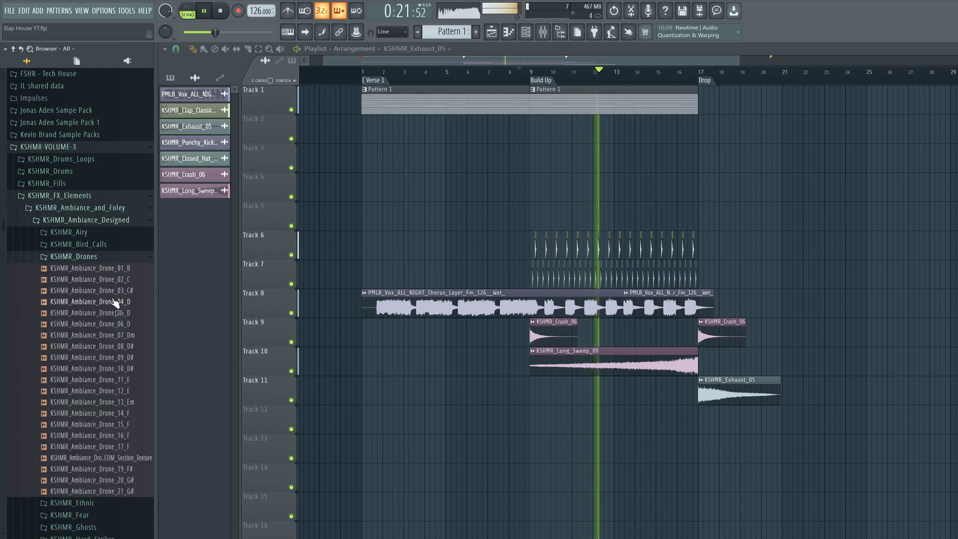
scroll(115, 294, "down", 4)
key("space")
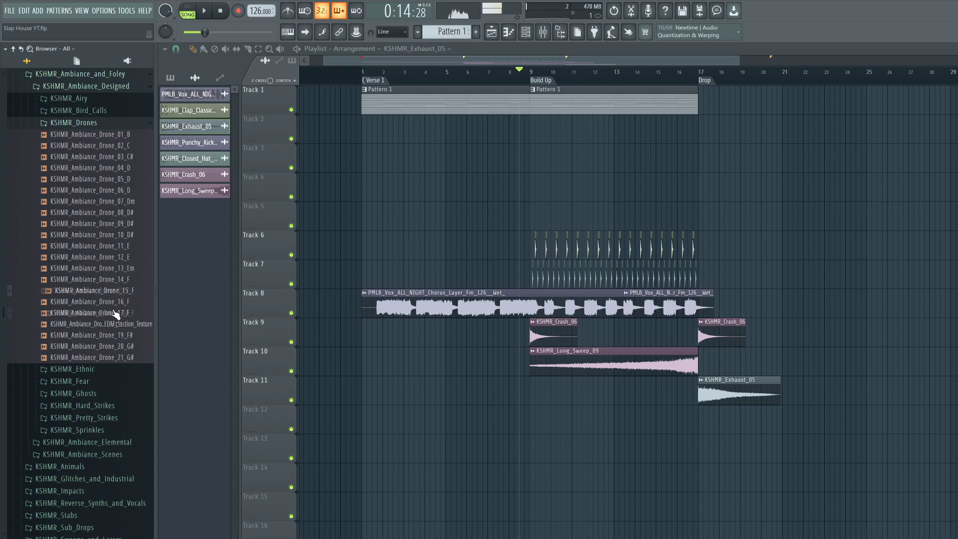
left_click_drag(120, 286, 362, 391)
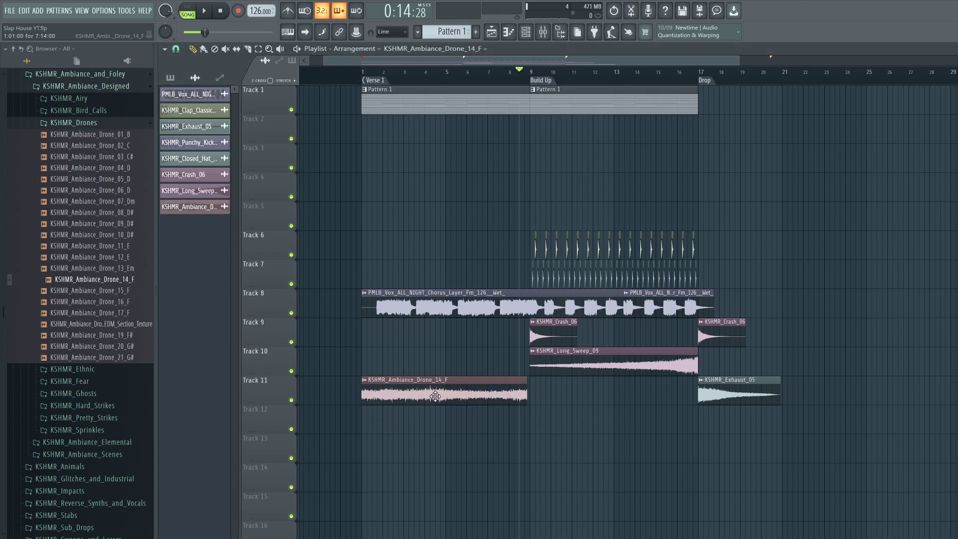
Step: Fit the drone clip to the tempo using the estimated 128 BPM and repeat it on Track 12 from Verse 1 to the Drop
left_click(368, 385)
left_click(482, 385)
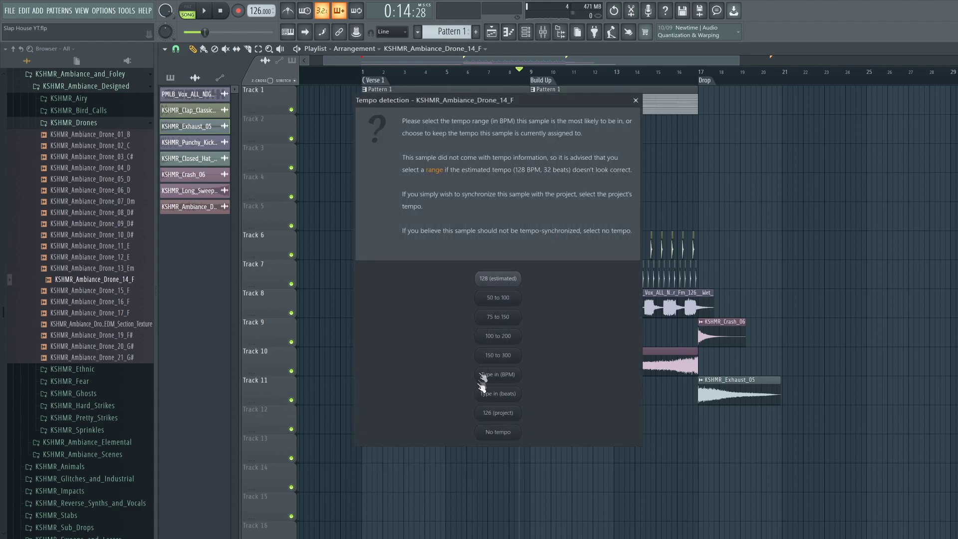
left_click(510, 279)
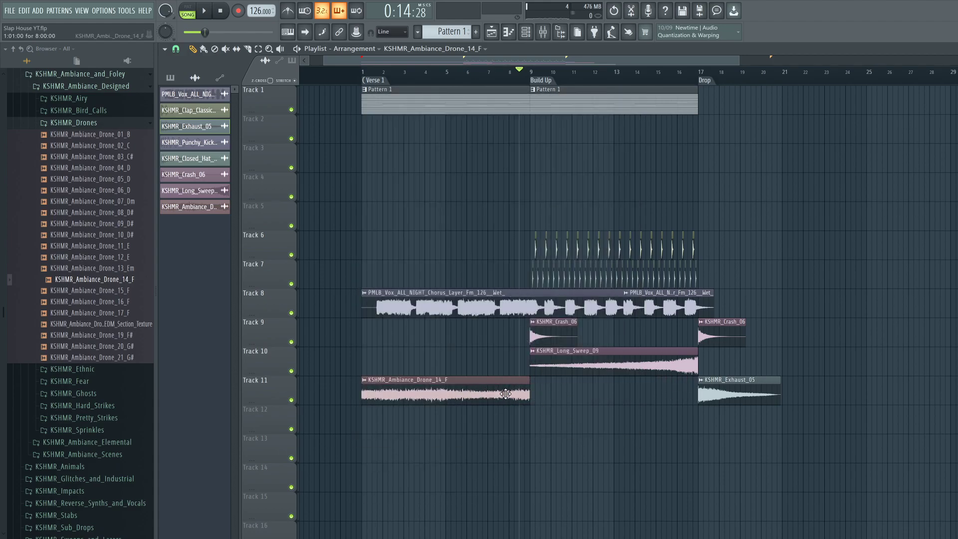
left_click_drag(508, 401, 501, 431)
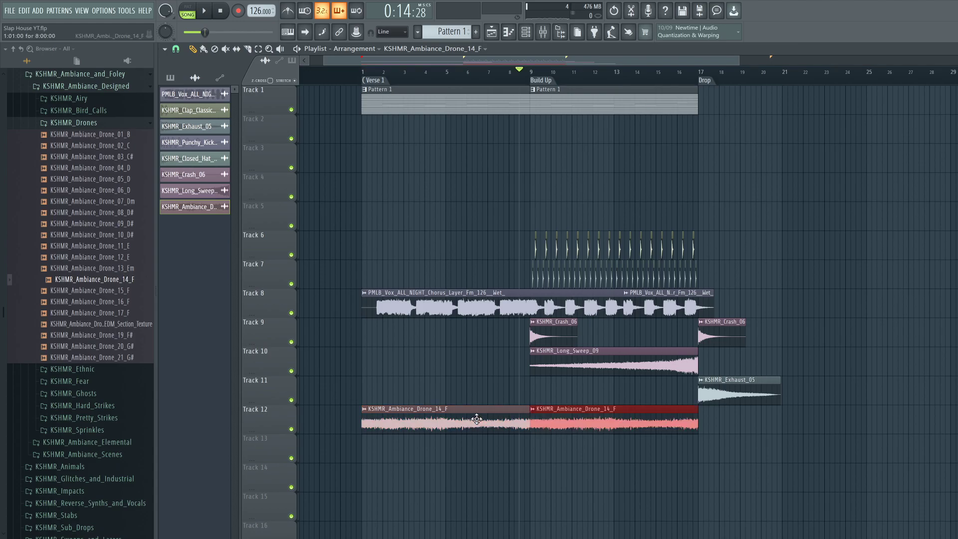
Step: Play the song from the start and lower the ambiance drone's channel volume to about 30%
left_click(360, 73)
key("space")
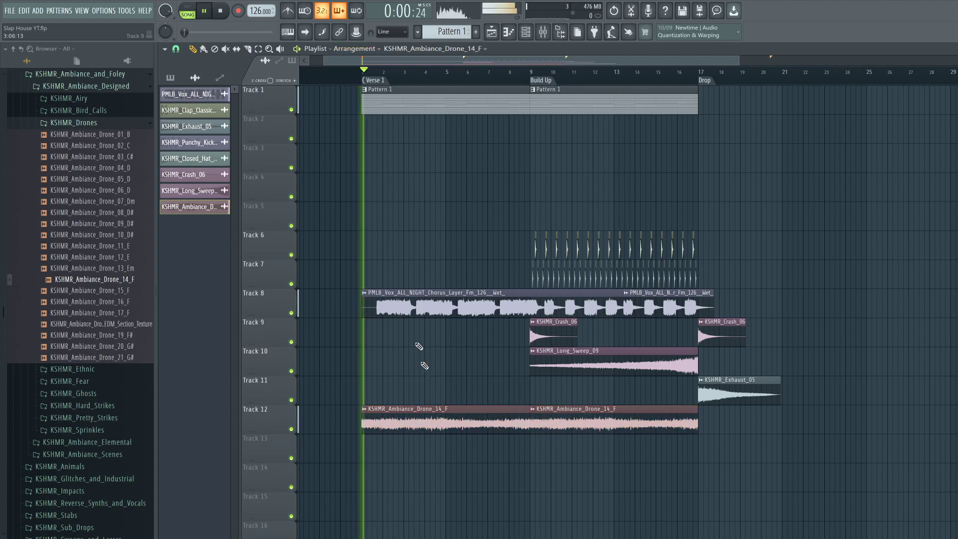
double_click(427, 410)
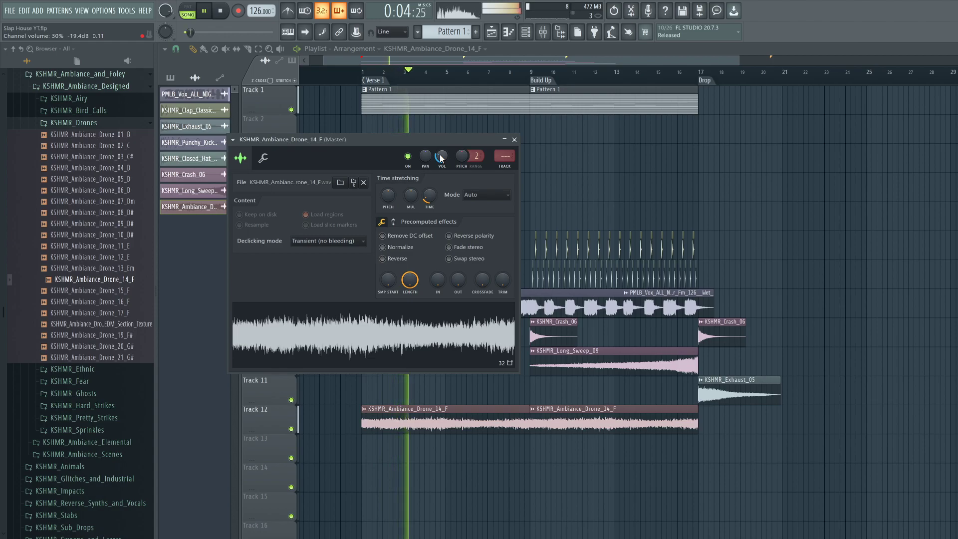
left_click(514, 140)
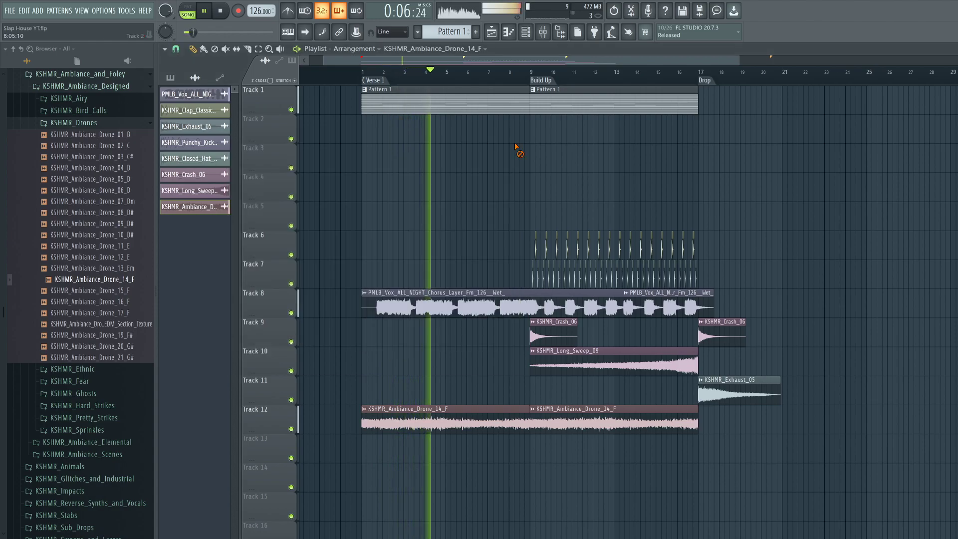
Step: Place KSHMR_Bird_Call_11_Down_F from the designed ambiance bird calls on Track 14 at bar 5 and check its channel settings during playback
scroll(122, 235, "up", 5)
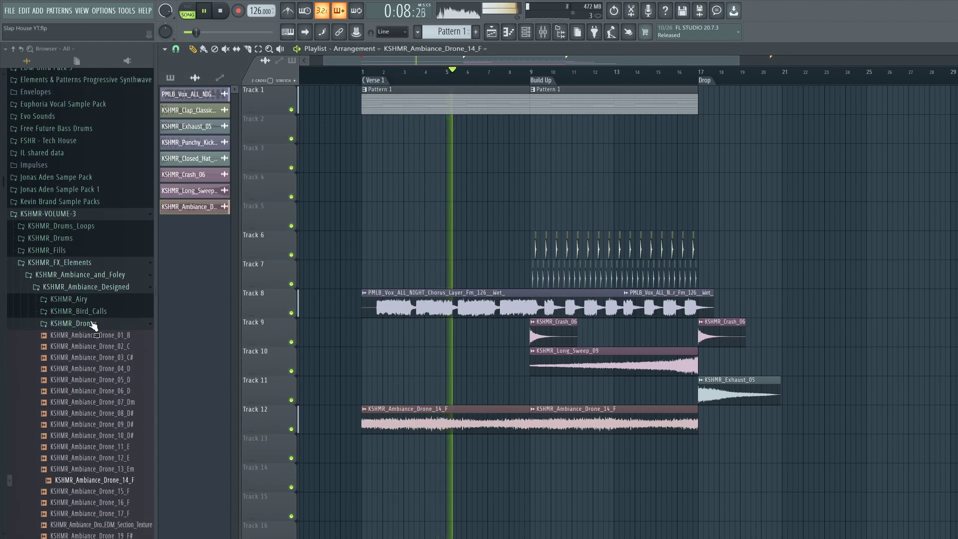
left_click(94, 323)
left_click(114, 311)
key("space")
left_click(125, 300)
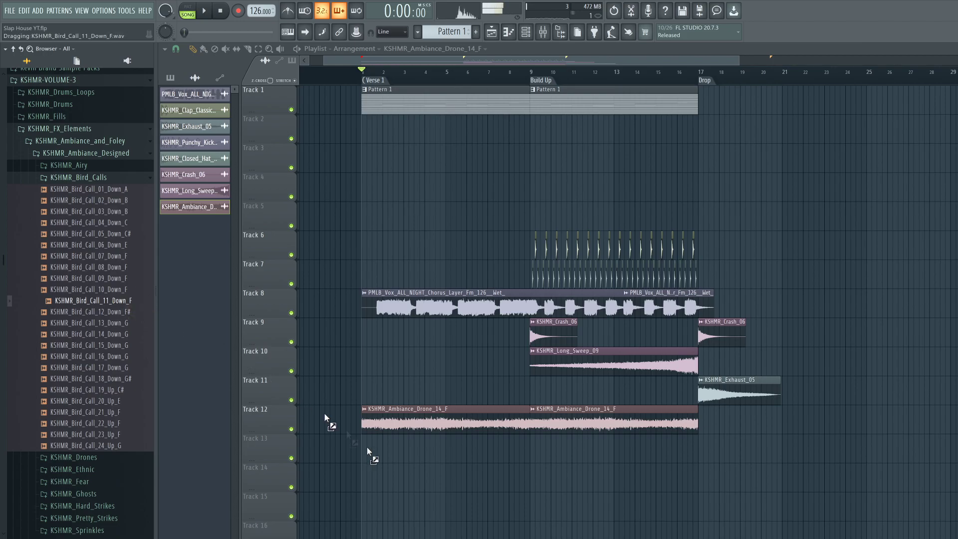
left_click_drag(324, 413, 449, 474)
key("space")
double_click(453, 475)
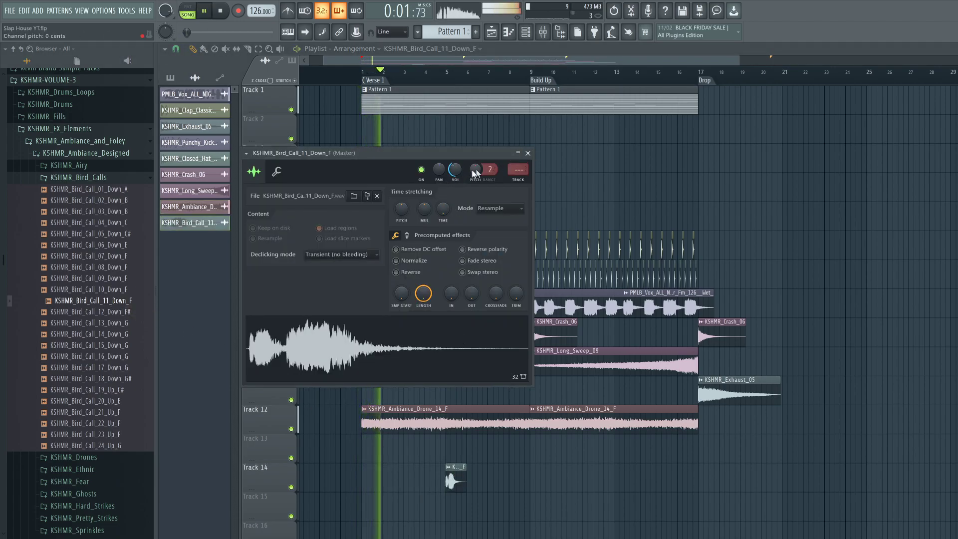
left_click(527, 154)
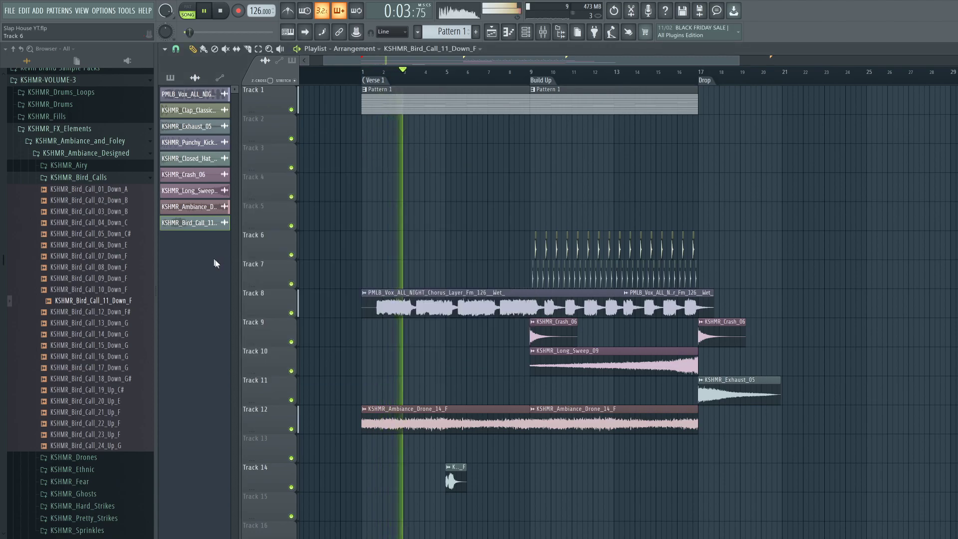
Step: Place KSHMR_Ambiance_Airy_08_F from the airy ambiance sounds on Track 13 at Verse 1 and lower its channel volume to about 19%
scroll(92, 305, "up", 4)
left_click(94, 311)
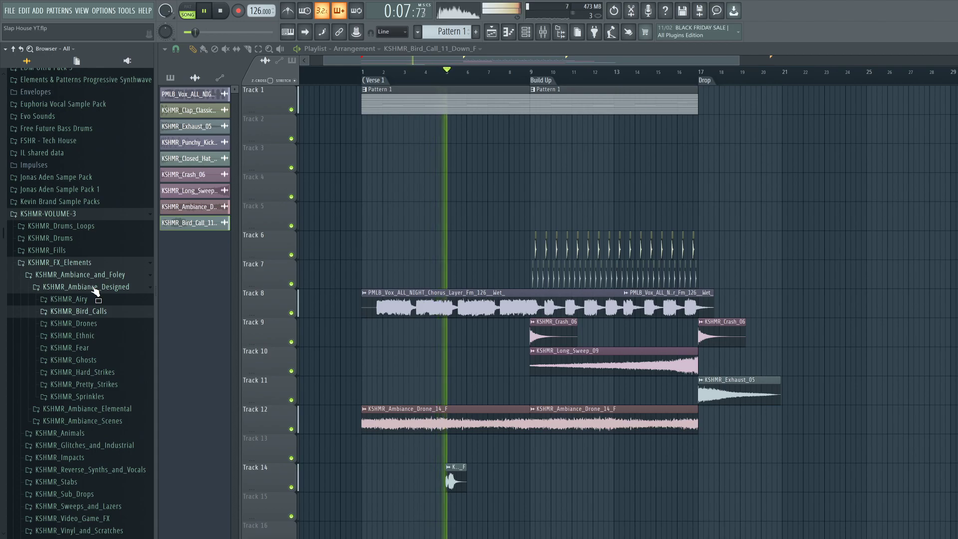
key("space")
key("space")
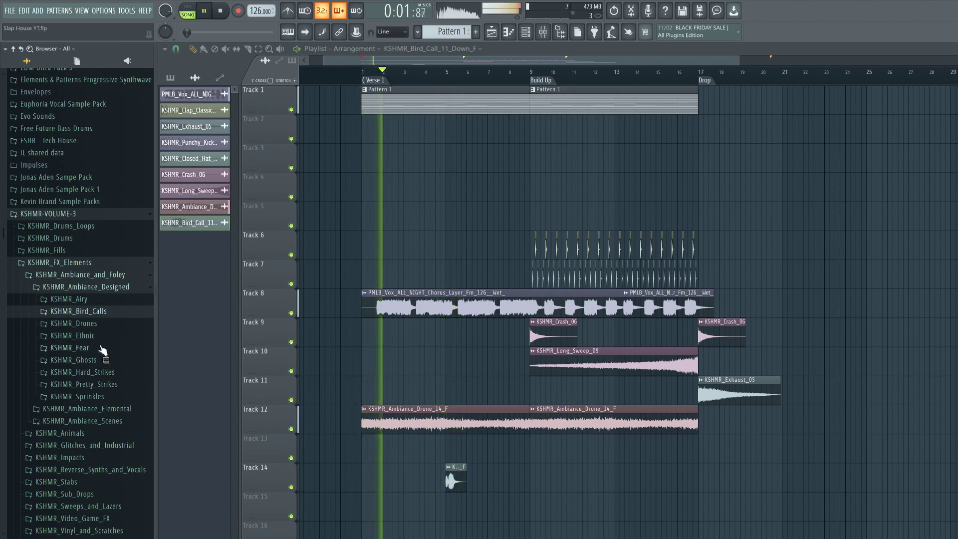
key("space")
left_click(75, 299)
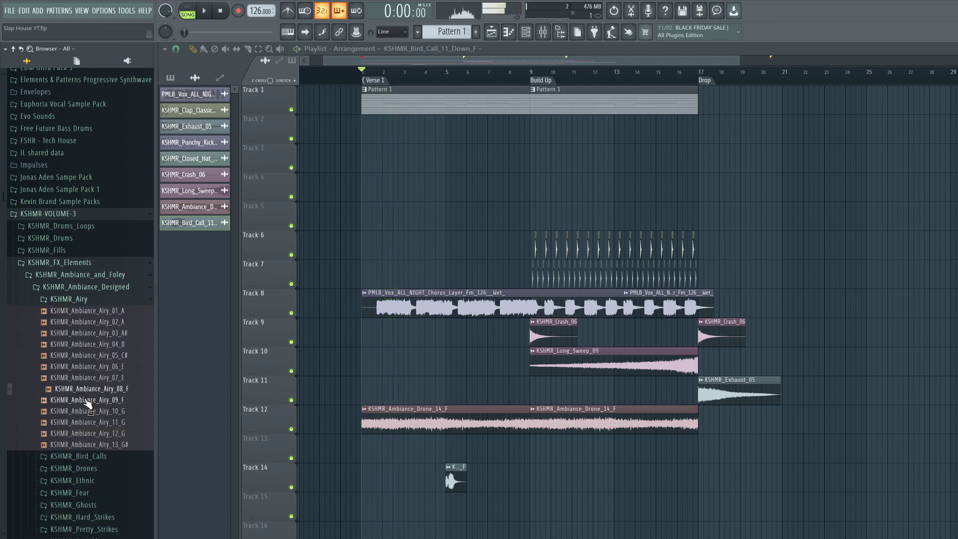
left_click_drag(259, 427, 362, 455)
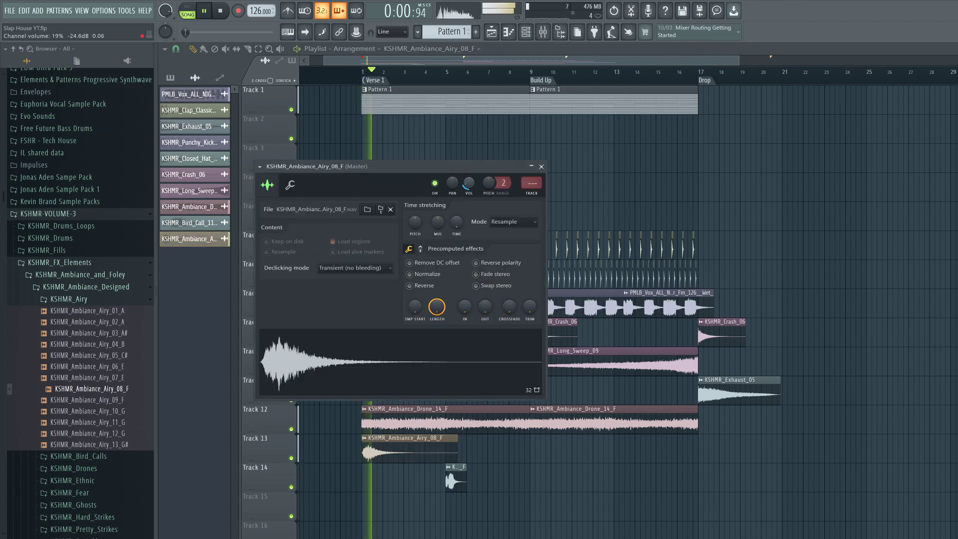
left_click(542, 166)
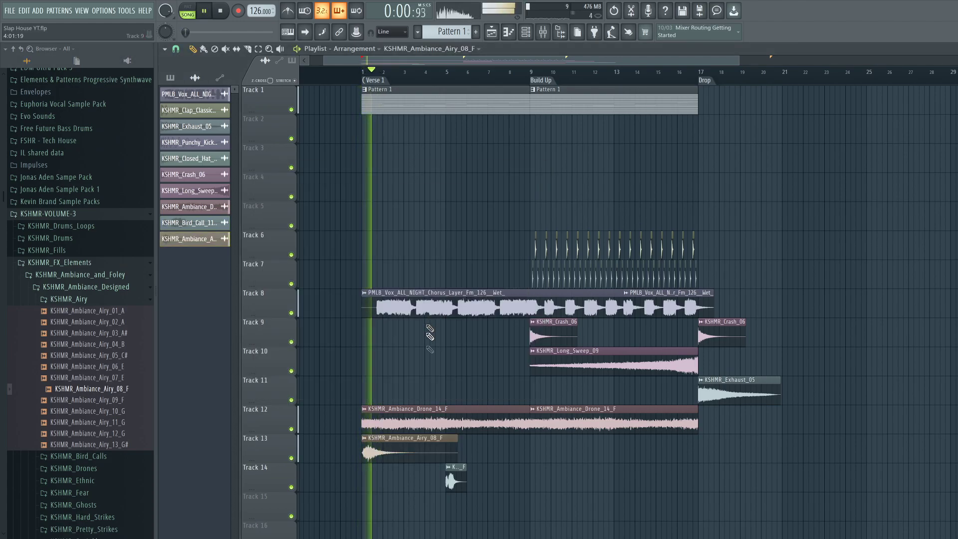
Step: Copy the KSHMR_Ambiance_Airy_08_F clip to bar 5 on Track 13
left_click(454, 444)
left_click_drag(521, 445, 516, 446)
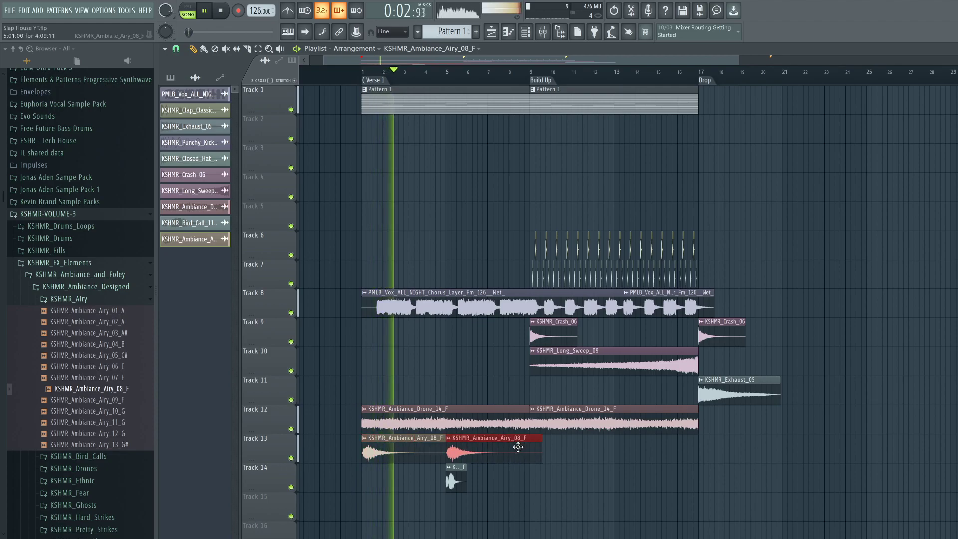
double_click(516, 445)
left_click(542, 166)
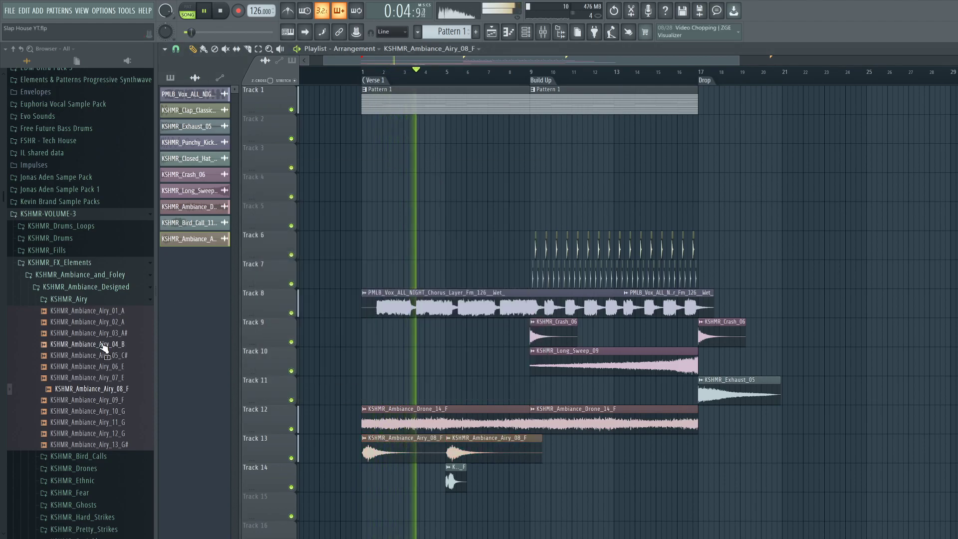
Step: Place KSHMR_Ambiance_Scene_08_Jungle_Storm from the KSHMR_Ambiance_Scenes samples on Track 11 at Verse 1
key("space")
left_click(94, 381)
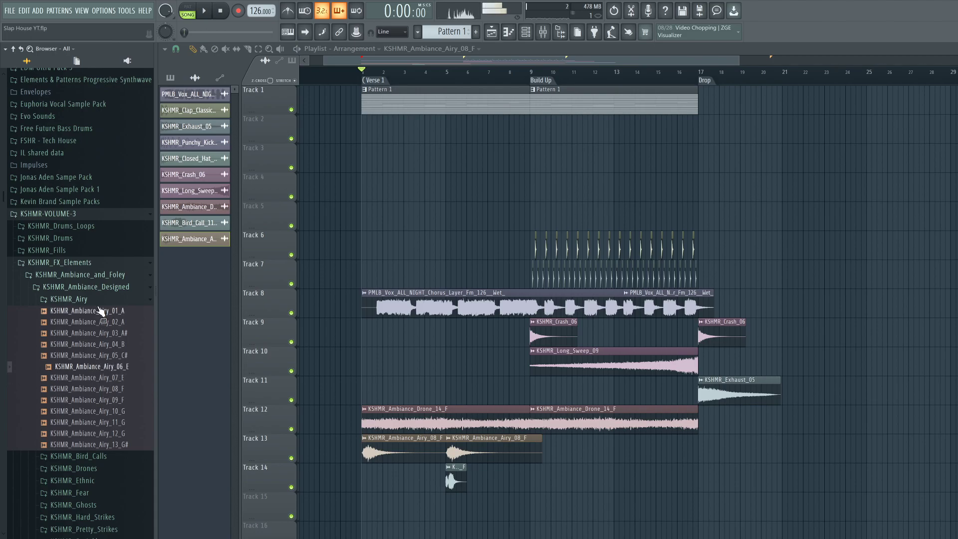
left_click(93, 286)
left_click(85, 298)
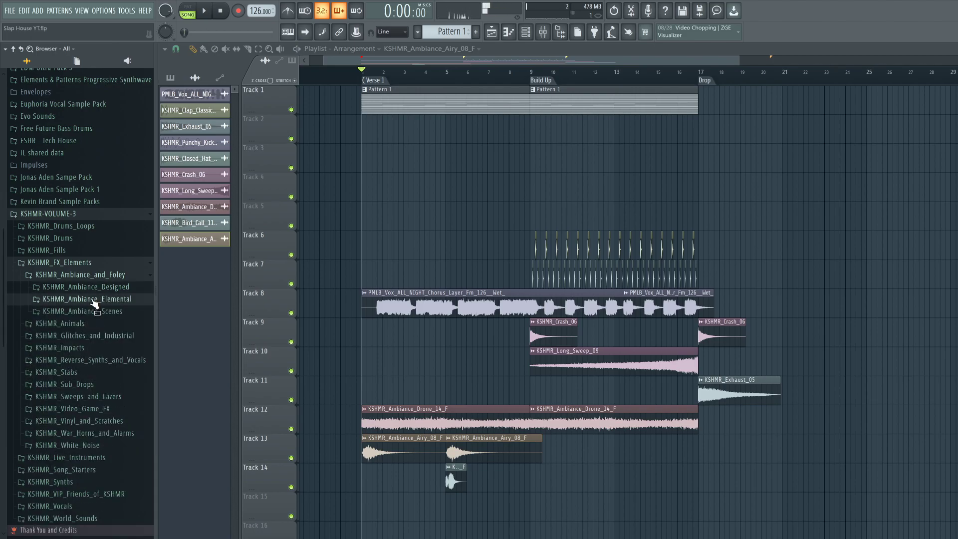
left_click(86, 300)
left_click(88, 311)
left_click(88, 334)
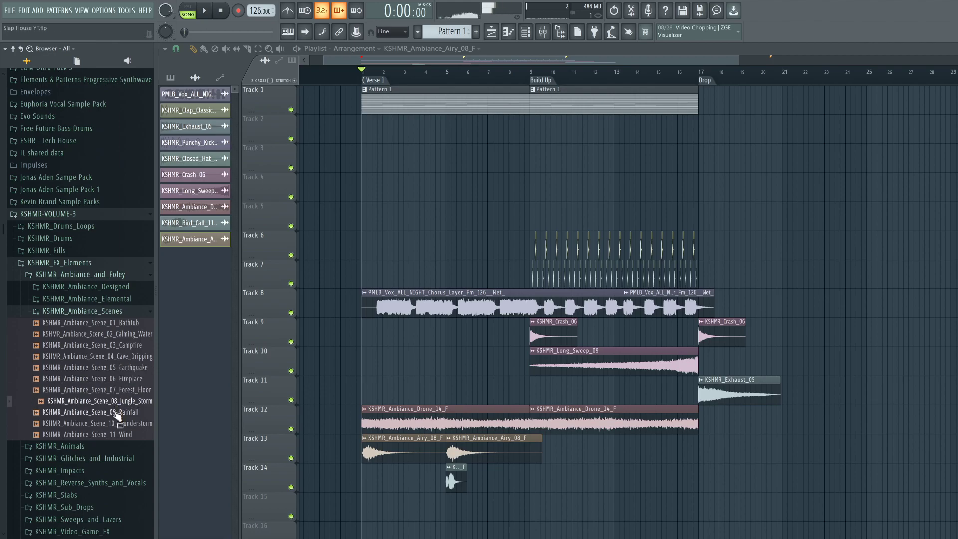
left_click_drag(128, 406, 359, 399)
Step: Insert a new playlist track at Track 11 and move the KSHMR_Exhaust_05 clip onto it at the Drop
right_click(287, 394)
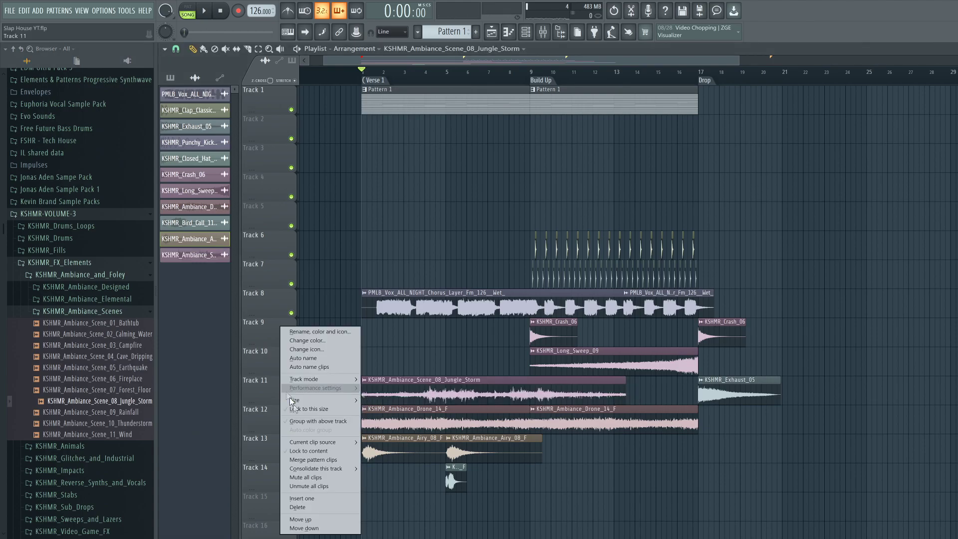
left_click(290, 495)
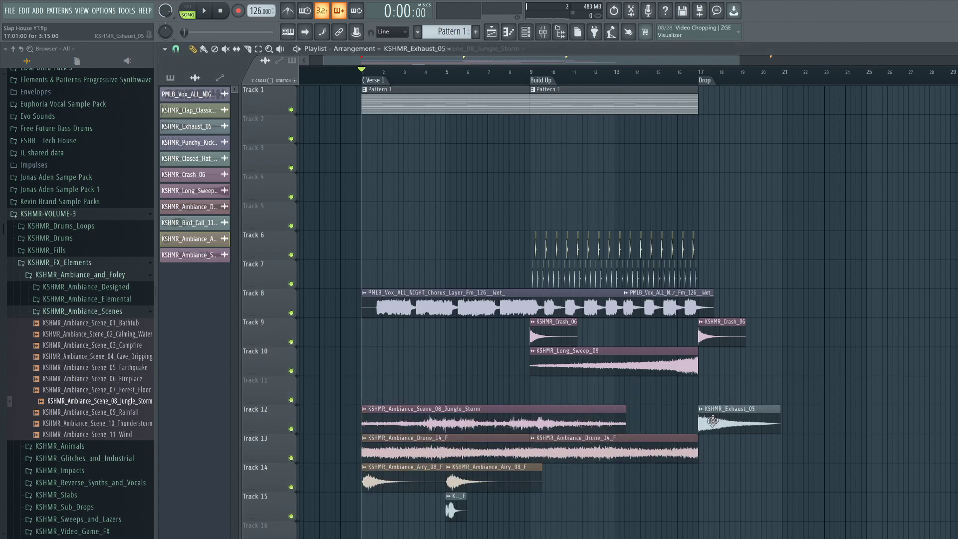
left_click_drag(712, 422, 712, 393)
Step: Check the jungle storm's channel settings during playback and cut the tail off its clip at bar 13
key("space")
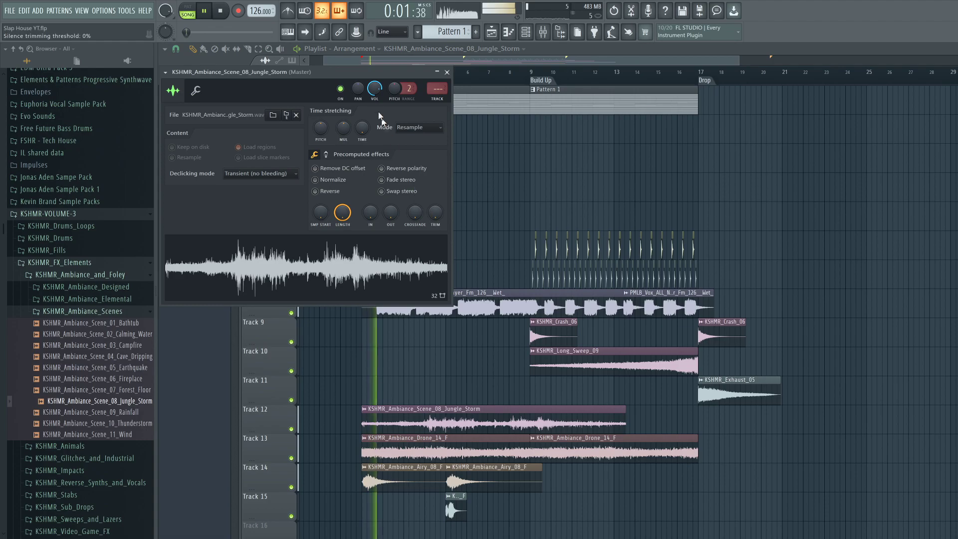
left_click(447, 72)
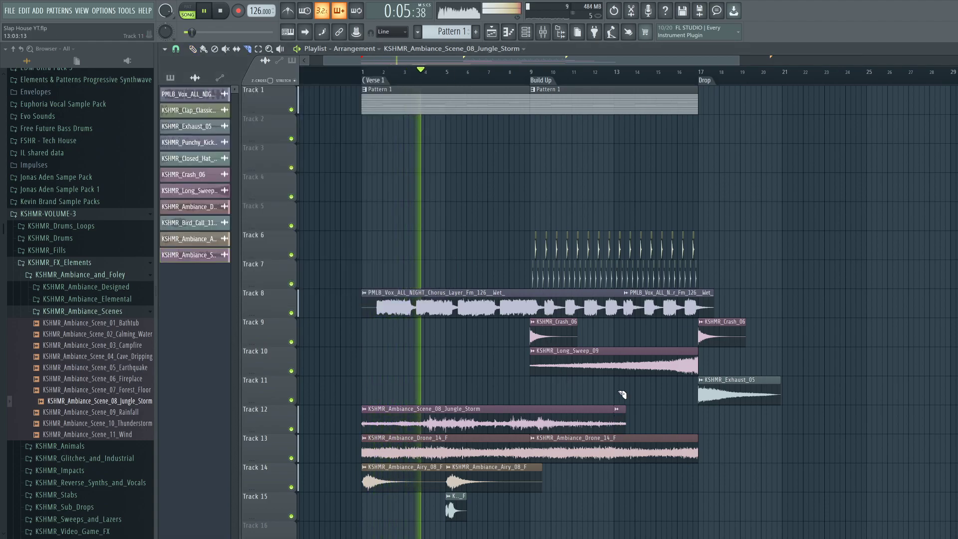
right_click(622, 424)
Step: Copy the KSHMR_Crash_06 clip to Verse 1 on Track 9 and check the bird call's channel settings
left_click_drag(552, 340, 385, 343)
left_click(451, 510)
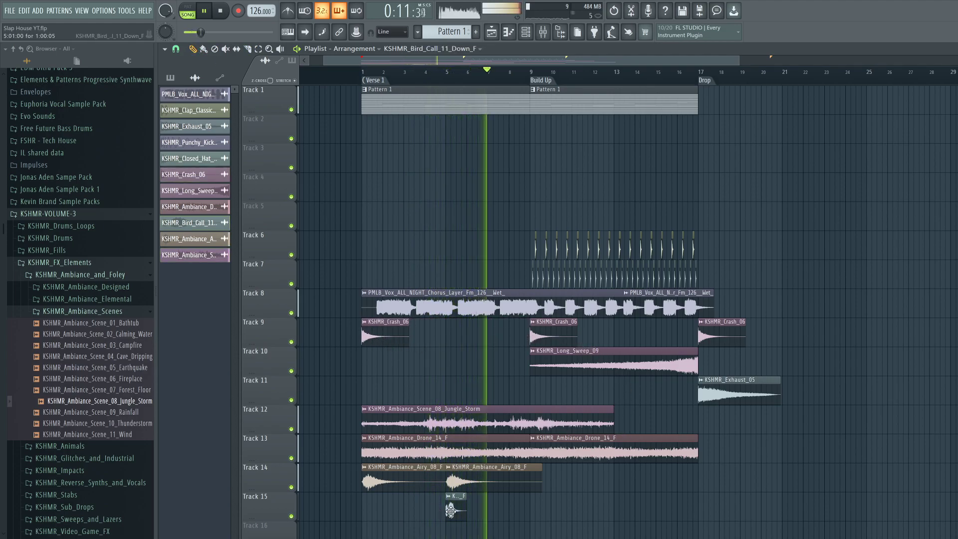
double_click(451, 510)
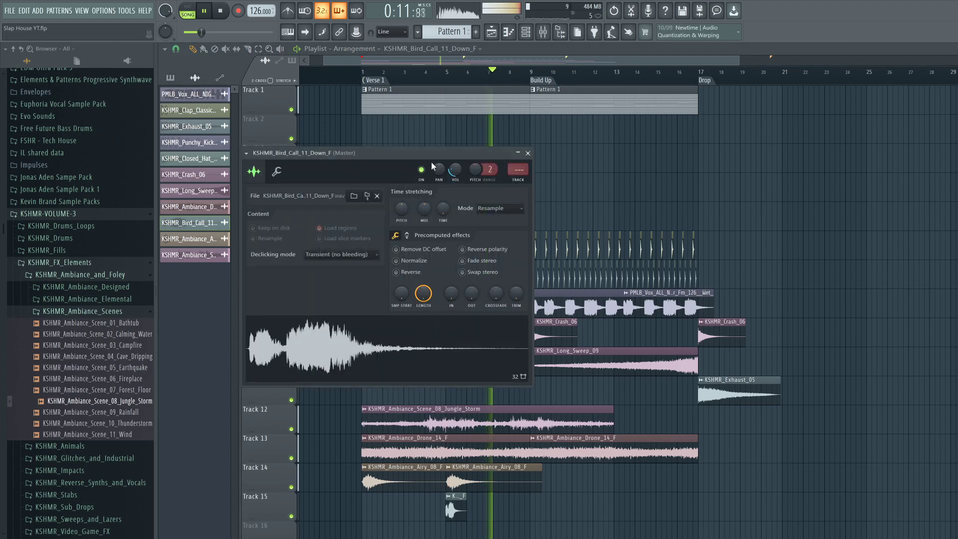
left_click(528, 153)
Step: Copy the KSHMR_Ambiance_Airy_08_F clip to bars 9 and 13 on Track 14
scroll(486, 349, "down", 3)
left_click_drag(493, 390, 577, 388)
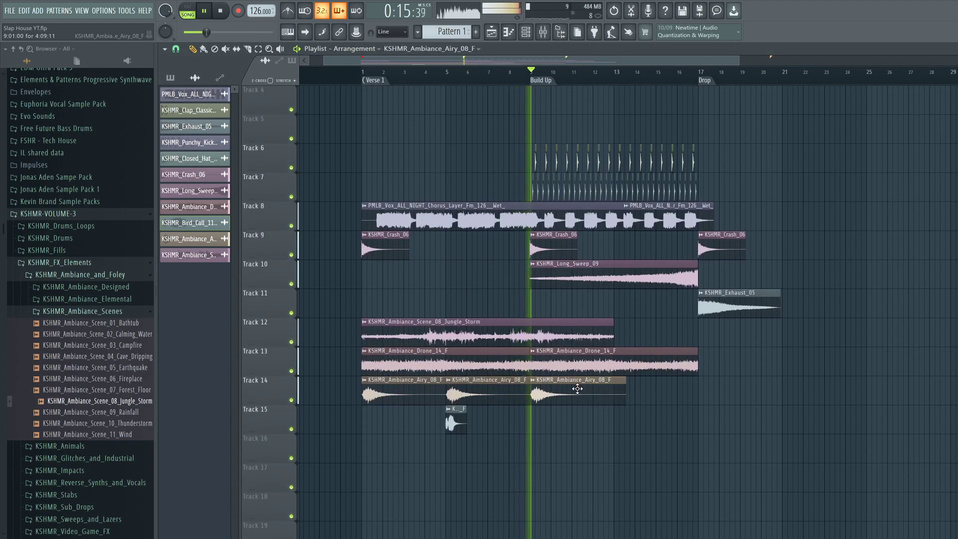
left_click(643, 392)
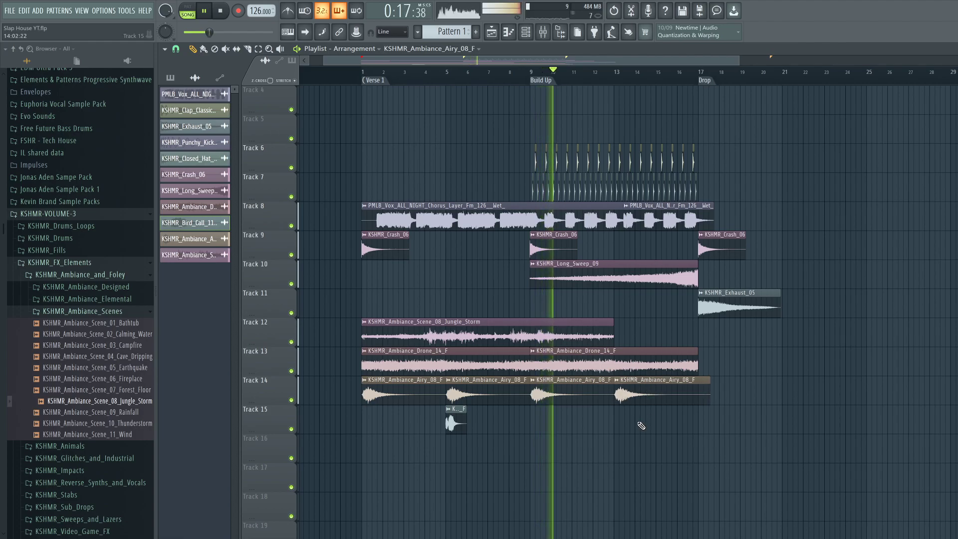
scroll(479, 327, "up", 3)
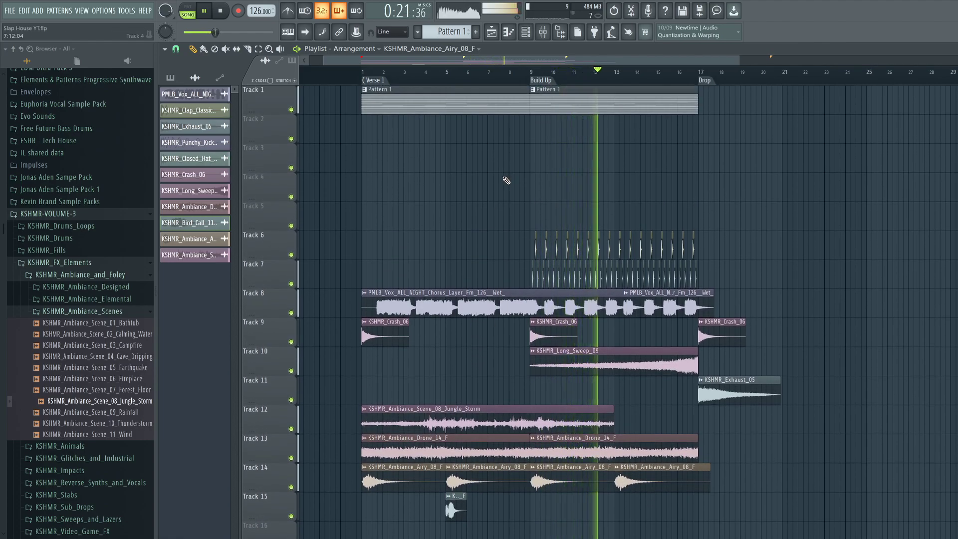
Step: Browse from the ambiance scenes to the KSHMR_Hi_Hats_Open samples under the drum cymbals while playing the song
left_click(123, 310)
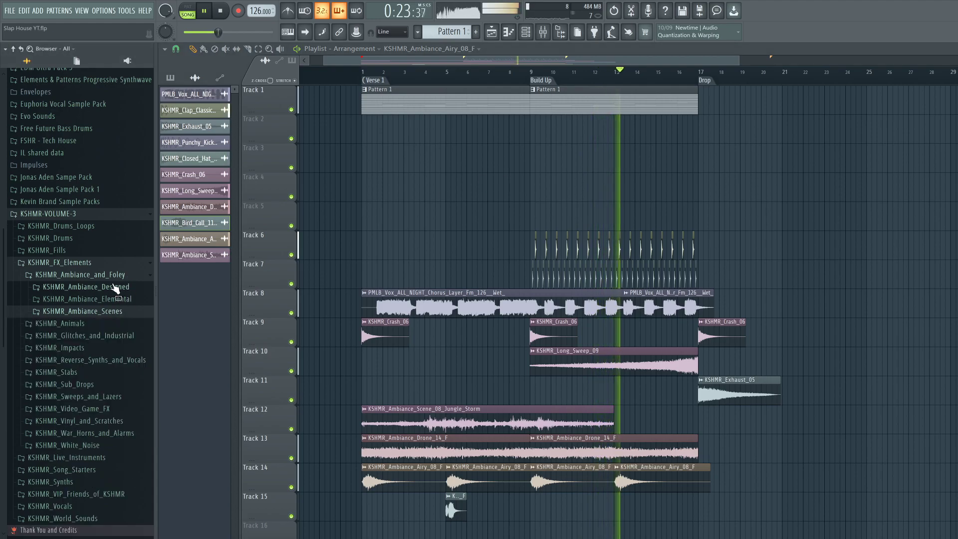
key("space")
key("space")
left_click(101, 272)
left_click(80, 246)
key("space")
key("space")
left_click(97, 294)
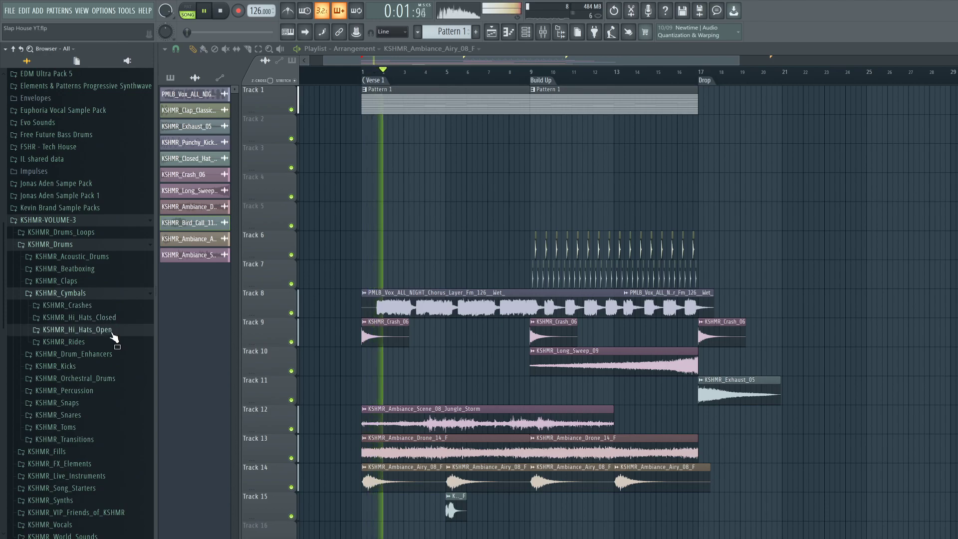
left_click(112, 331)
key("space")
Step: Replace the closed hats on Track 7 in the Build Up with KSHMR_Open_Hat_06_Short, choosing the #2 clip
left_click_drag(113, 340, 542, 283)
left_click_drag(119, 330, 538, 283)
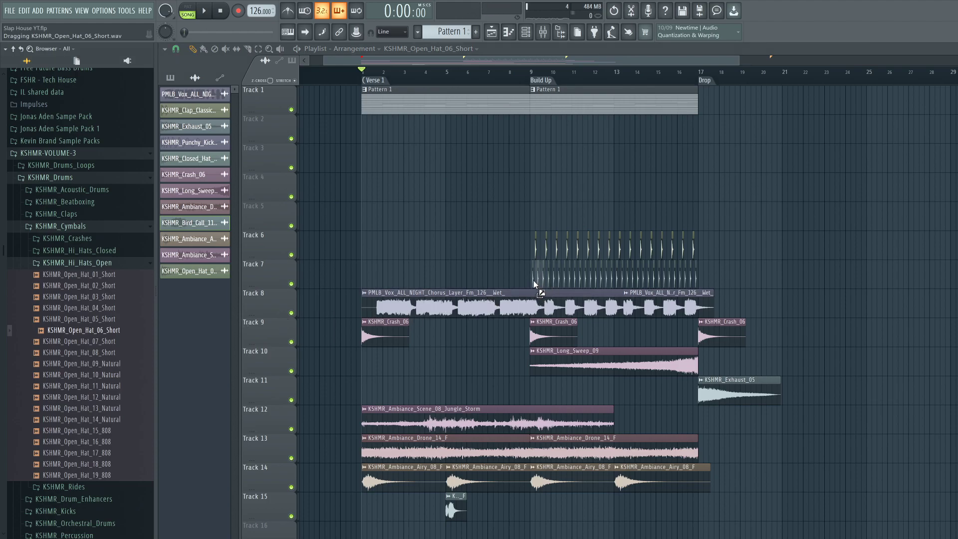
scroll(556, 89, "up", 3)
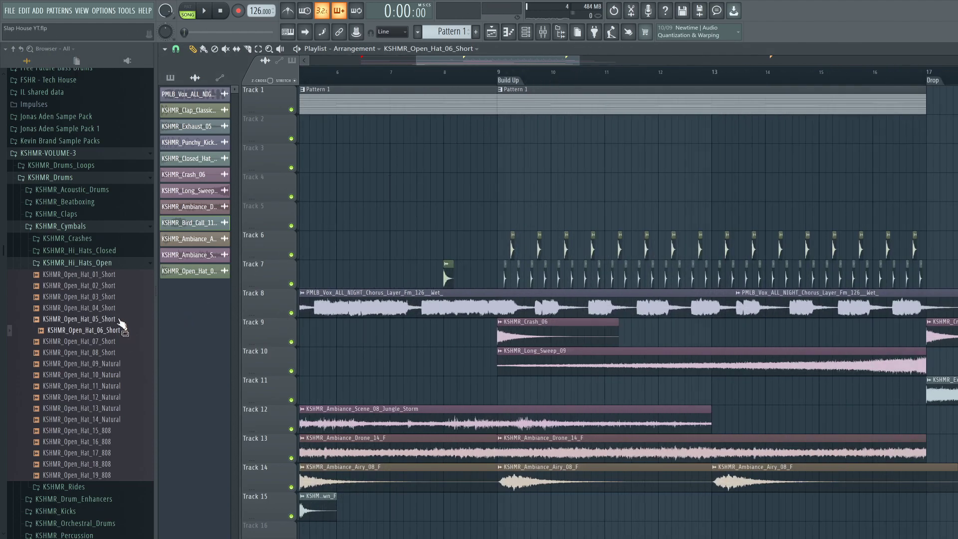
left_click_drag(114, 338, 500, 280)
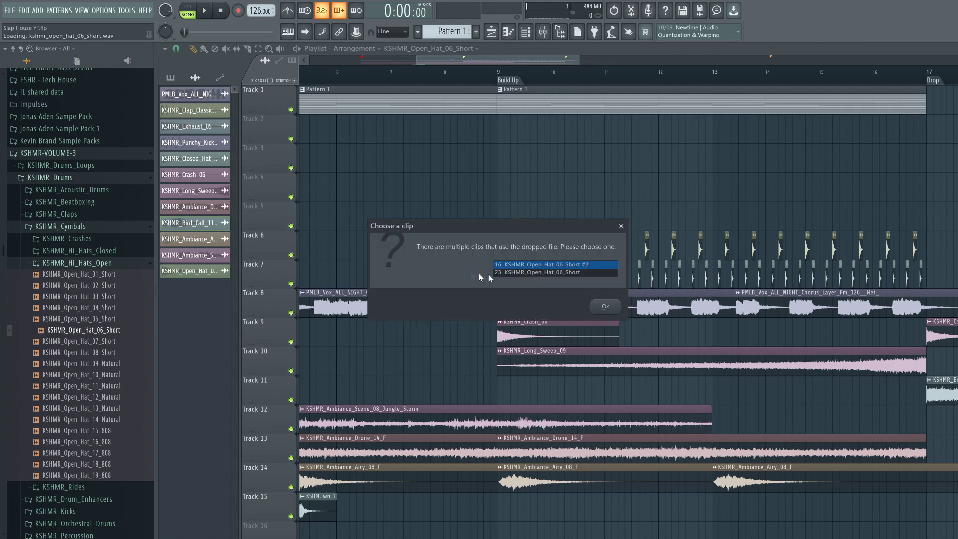
left_click(604, 308)
Step: Play the Build Up and set the open hat's channel volume to about 69%
key("space")
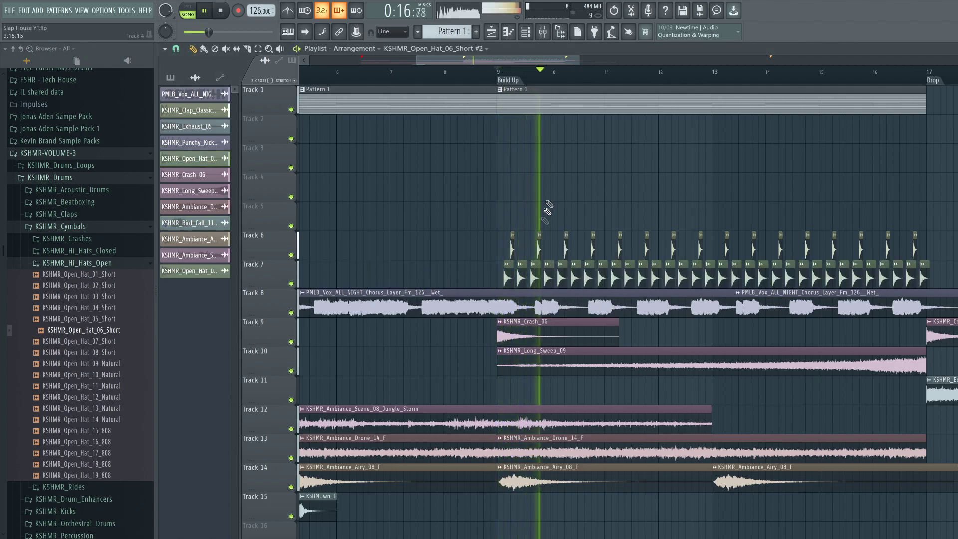
double_click(550, 275)
left_click_drag(404, 114, 403, 117)
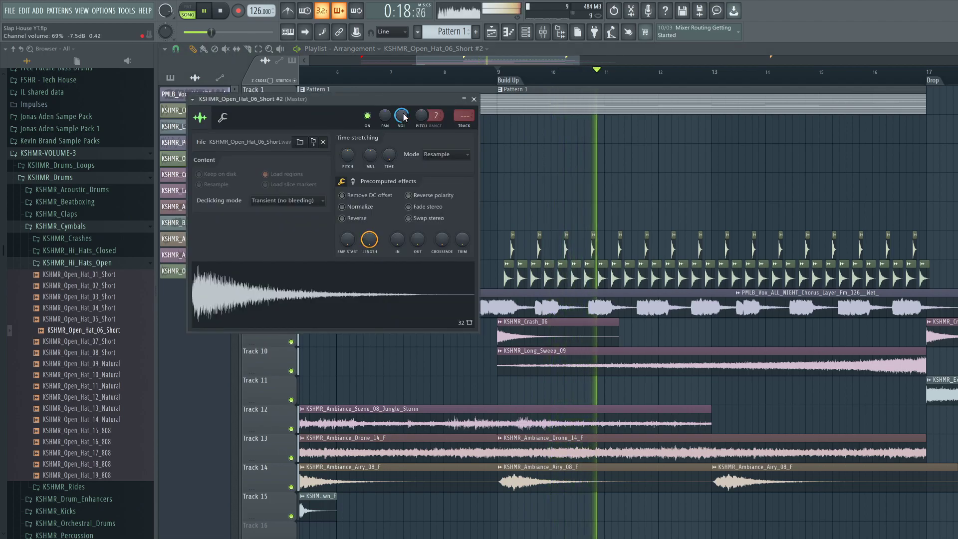
left_click(474, 98)
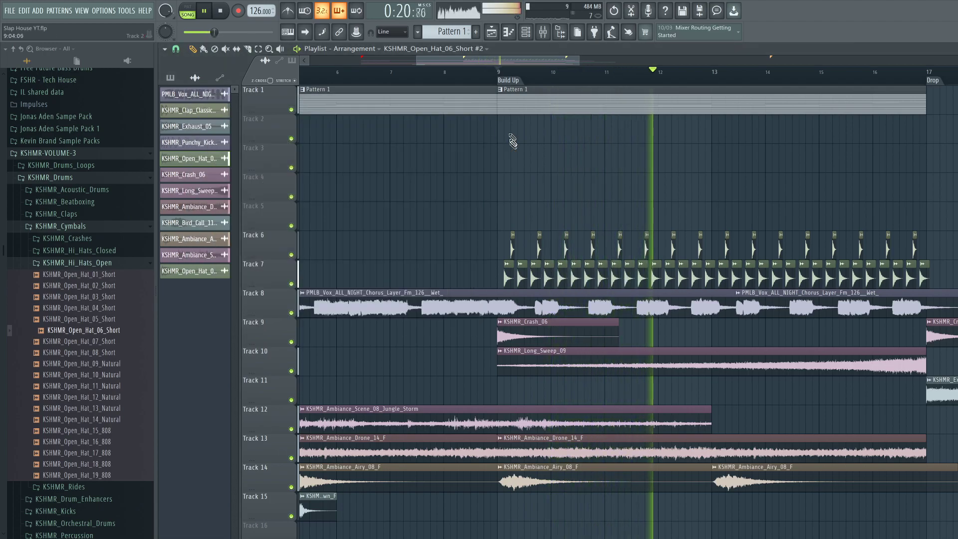
Step: Listen through the Build Up and check the KSHMR_Long_Sweep_09 channel settings
scroll(517, 78, "down", 6)
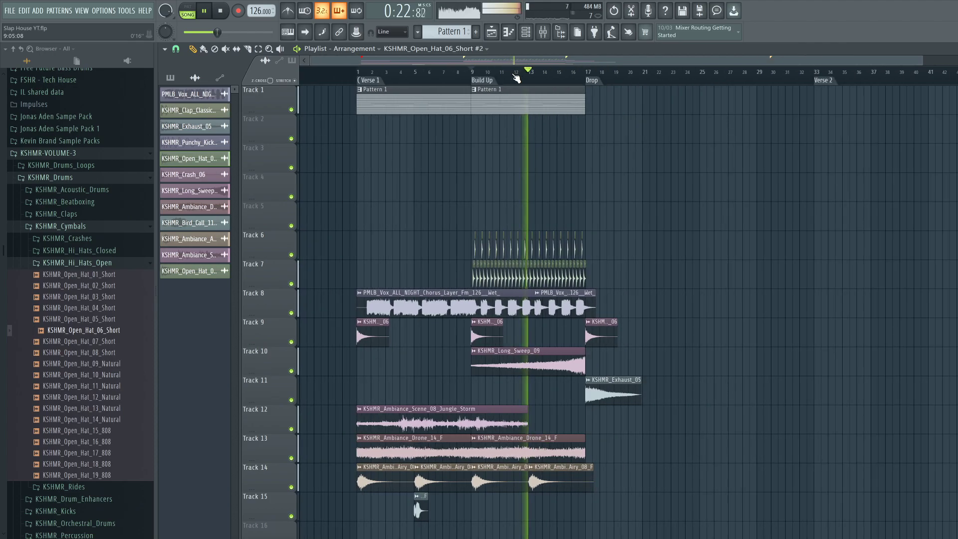
scroll(515, 78, "up", 1)
left_click_drag(515, 61, 492, 61)
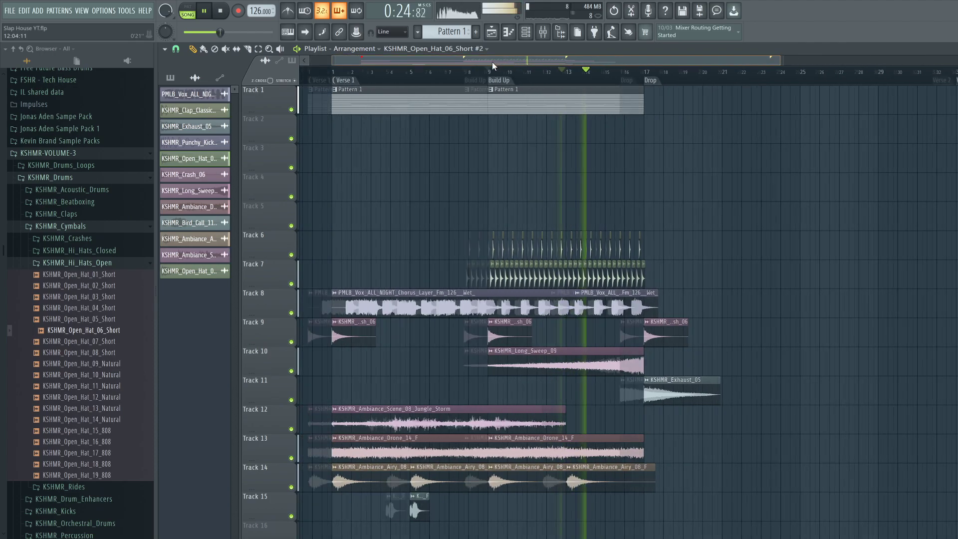
scroll(606, 73, "up", 1)
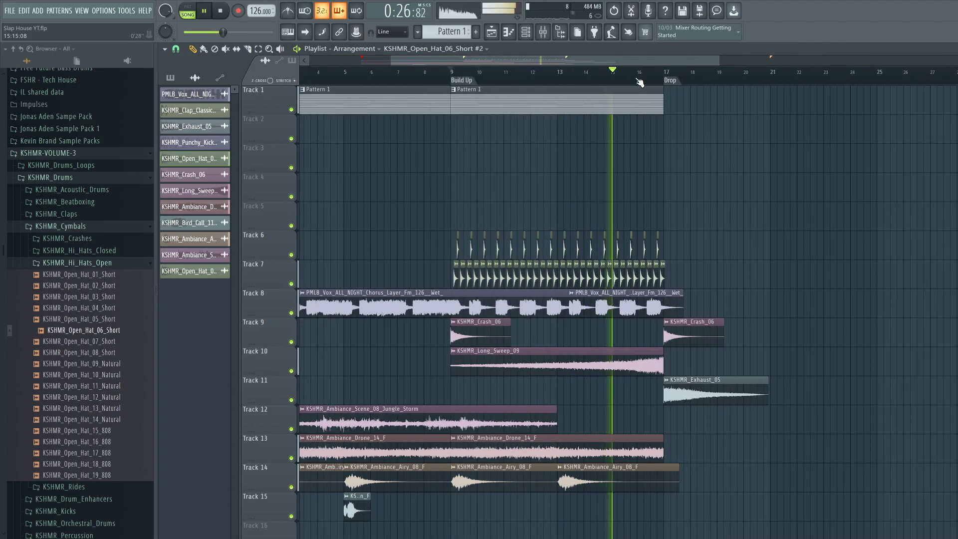
scroll(640, 82, "down", 2)
scroll(639, 83, "down", 1)
left_click(563, 365)
double_click(563, 365)
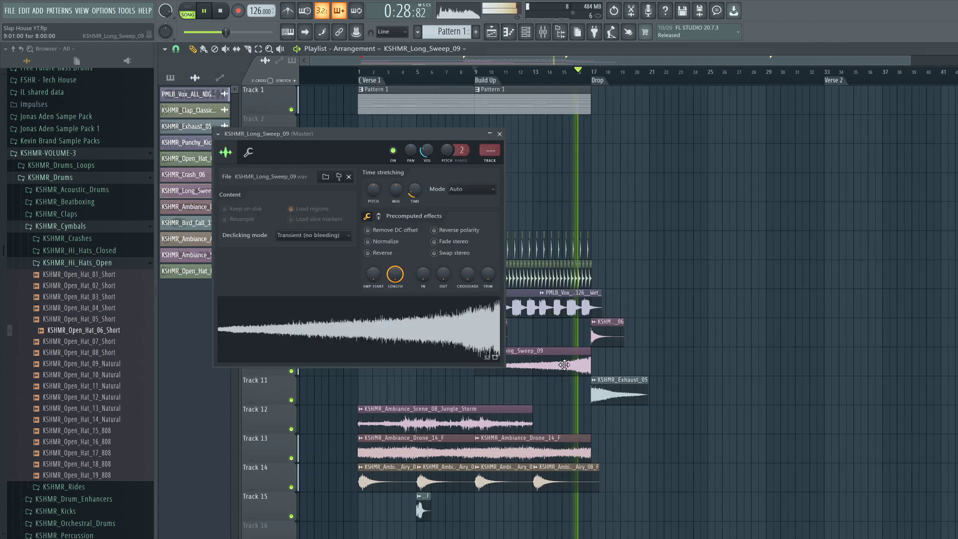
left_click(500, 134)
Step: Place KSHMR_Reverse_Synth_18_F from the KSHMR_Reverse_Synths effects on Track 5 at bar 8
left_click(112, 268)
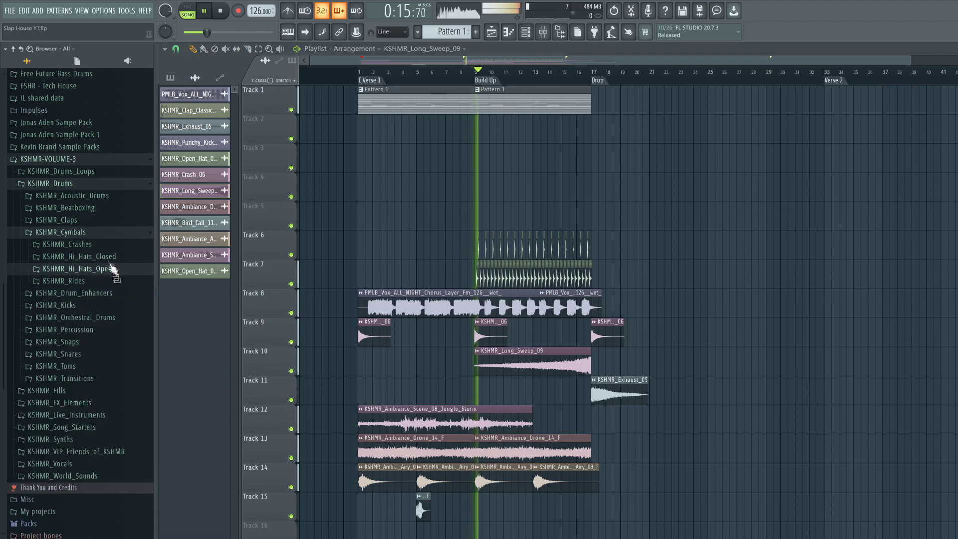
left_click(87, 232)
left_click(82, 354)
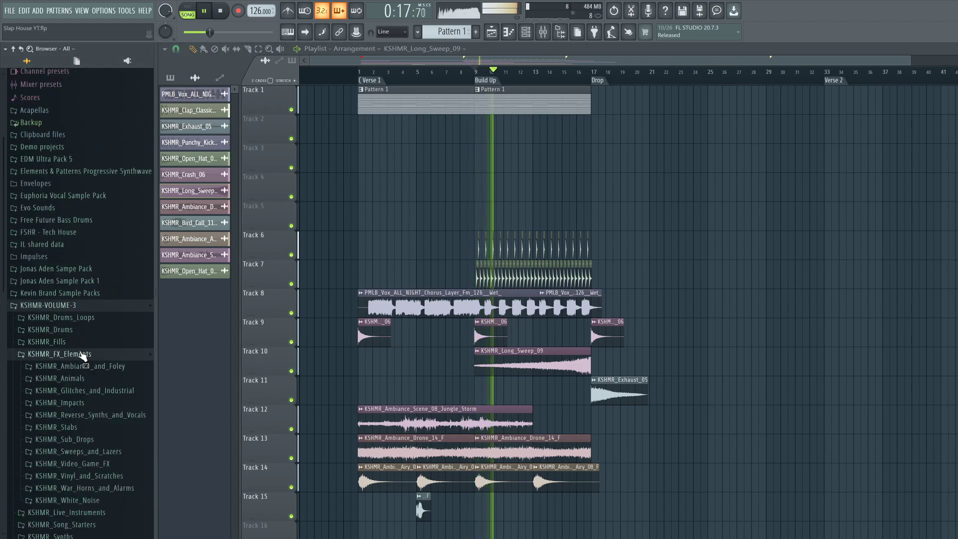
scroll(87, 339, "down", 2)
left_click(100, 299)
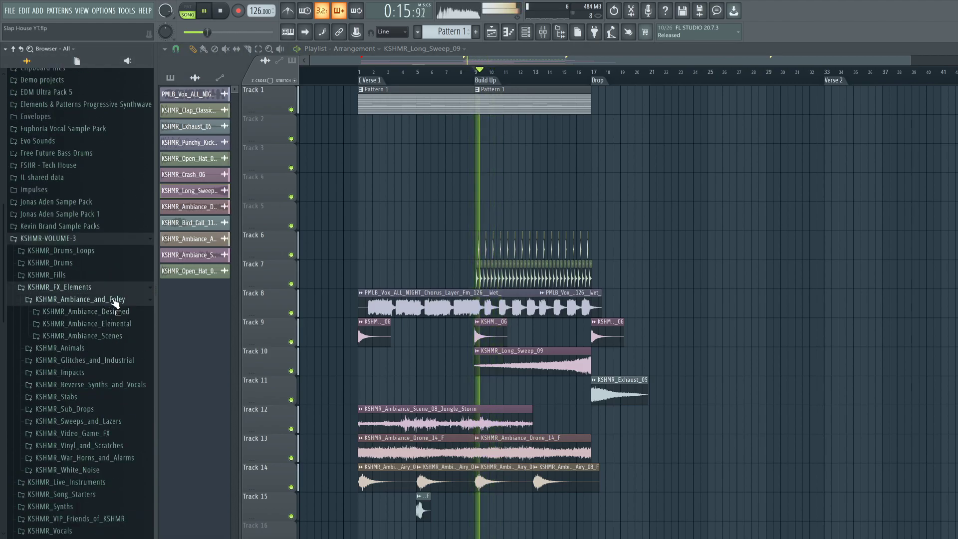
left_click(99, 384)
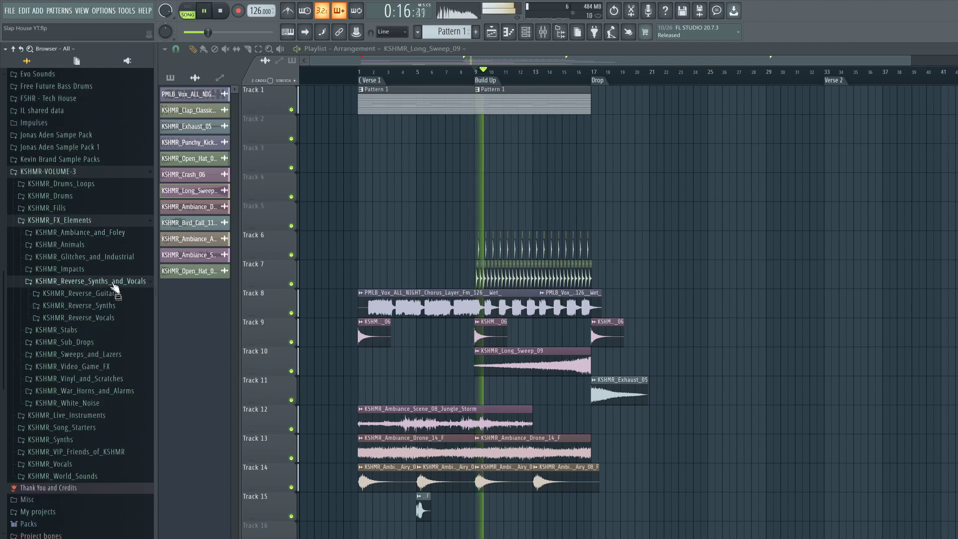
key("space")
left_click(122, 308)
scroll(115, 339, "down", 6)
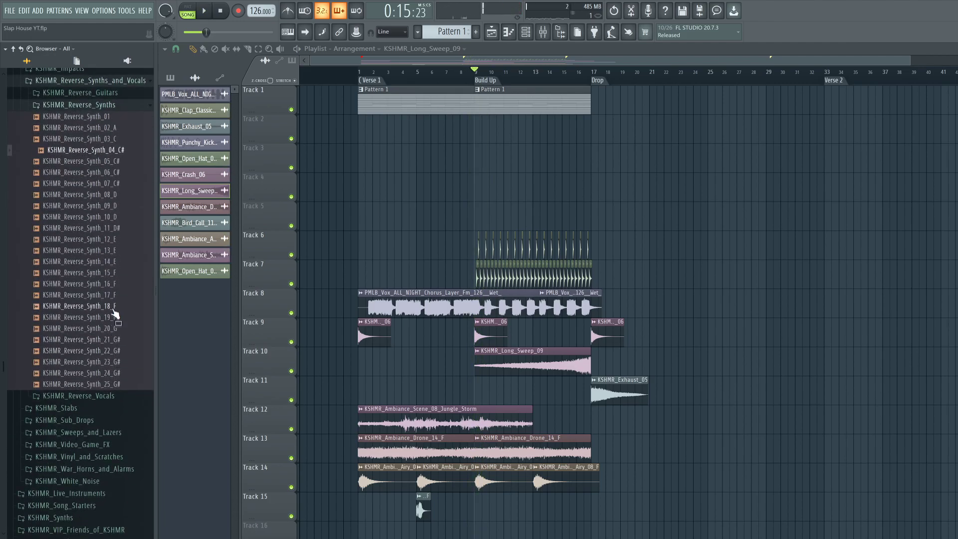
scroll(115, 309, "up", 2)
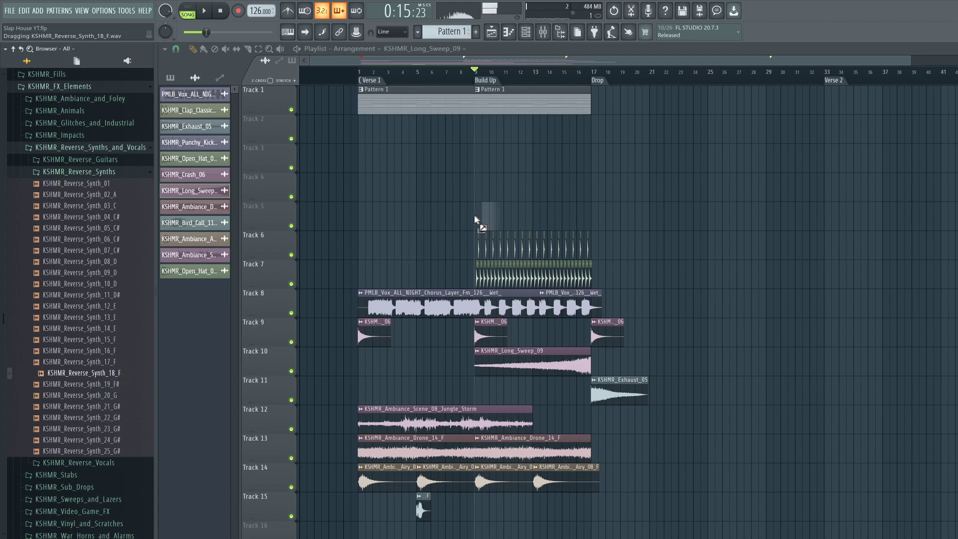
Step: Place KSHMR_Reverse_Synth_17_F on Track 4 so the clip ends at the start of the Build Up
left_click(99, 341)
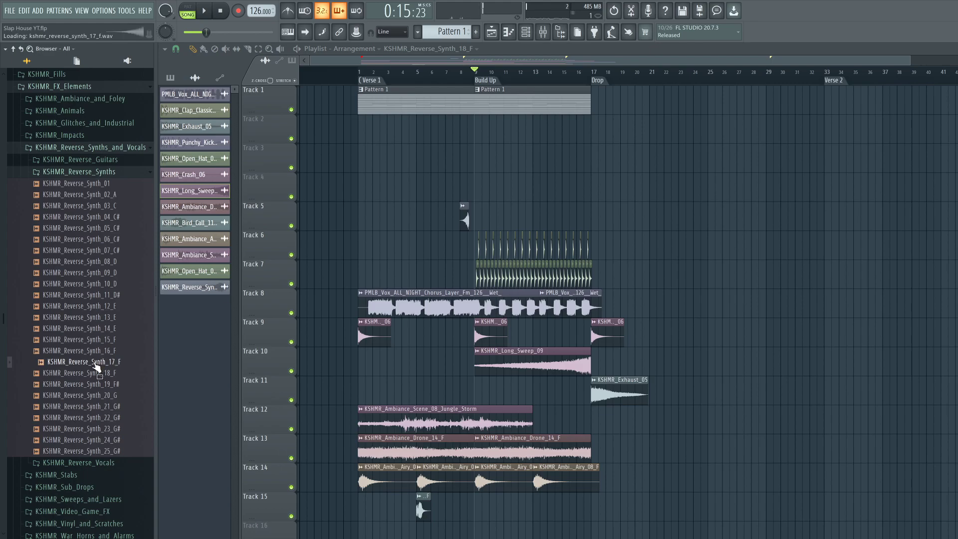
left_click_drag(463, 195, 478, 192)
scroll(467, 79, "up", 5)
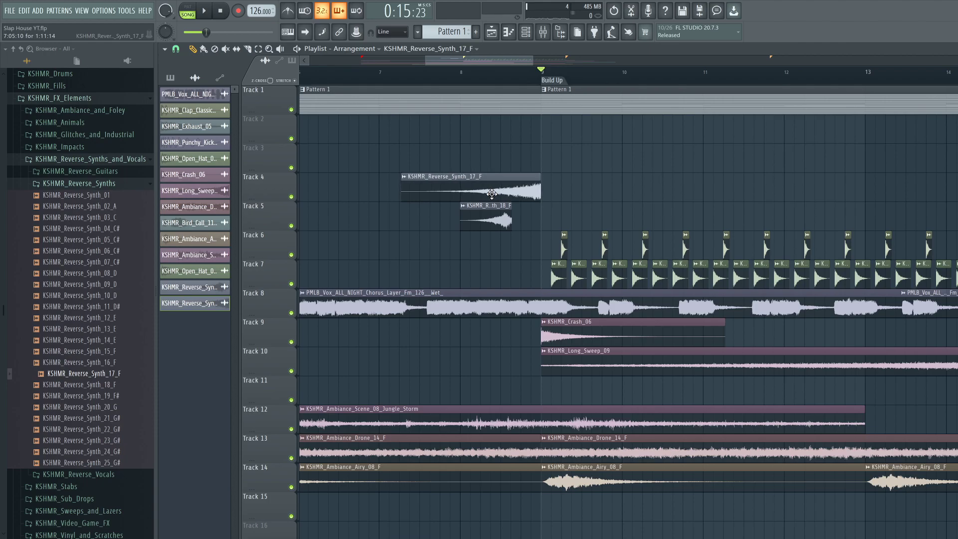
Step: Lower the KSHMR_Reverse_Synth_17_F channel volume and move the KSHMR_Reverse_Synth_18_F clip to end at the Build Up
double_click(491, 194)
left_click_drag(415, 129, 414, 131)
key("space")
key("space")
key("space")
key("Escape")
key("space")
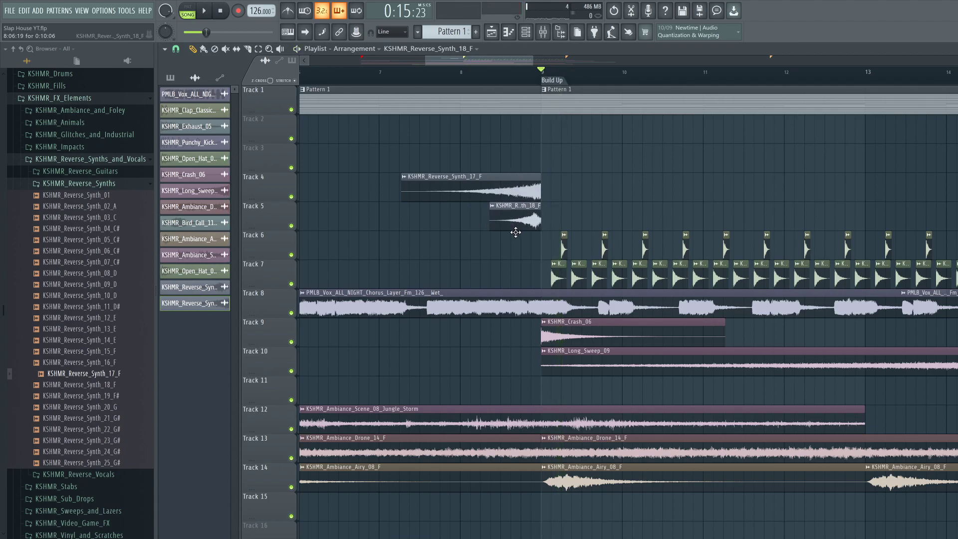
Step: Play the transition into the Build Up and adjust the KSHMR_Reverse_Synth_18_F channel volume
scroll(466, 82, "down", 3)
key("space")
scroll(467, 82, "down", 4)
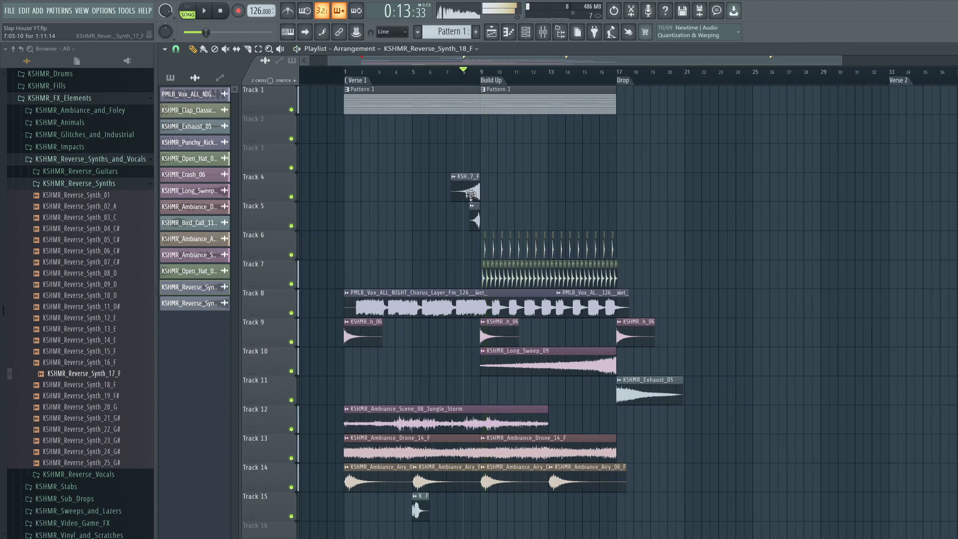
double_click(474, 214)
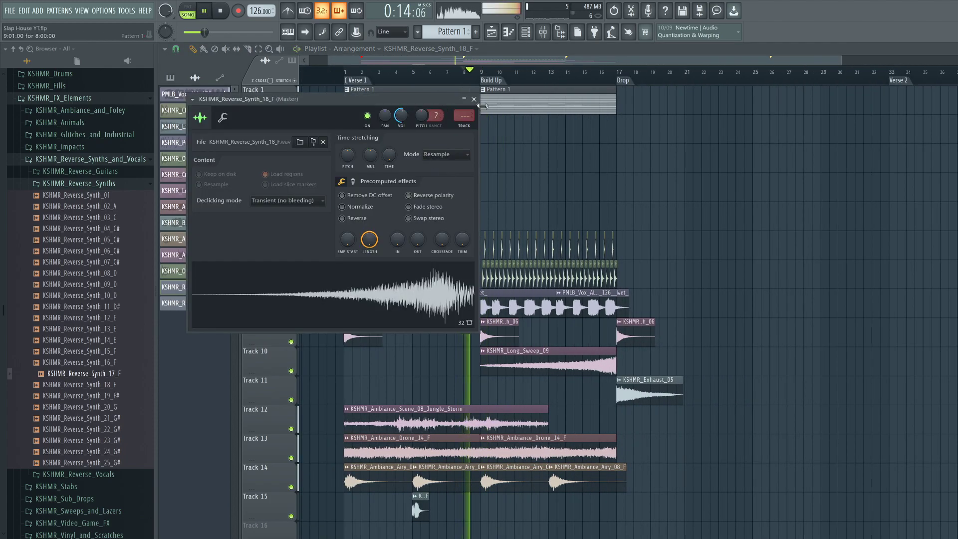
left_click(474, 99)
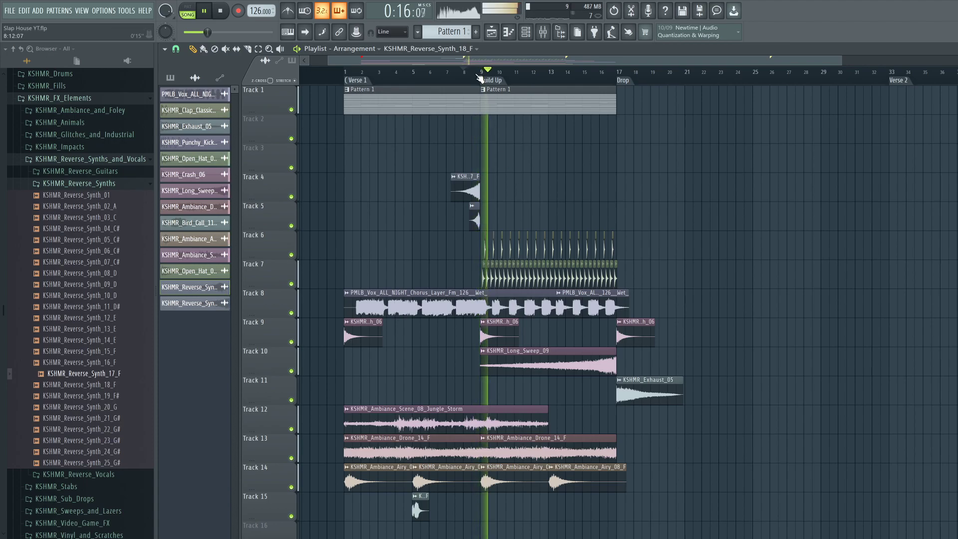
Step: Trim the KSHMR_Ambiance_Scene_08_Jungle_Storm clip on Track 12 to the start of the Build Up and duplicate it across the Build Up
scroll(479, 78, "down", 1)
scroll(472, 230, "down", 4)
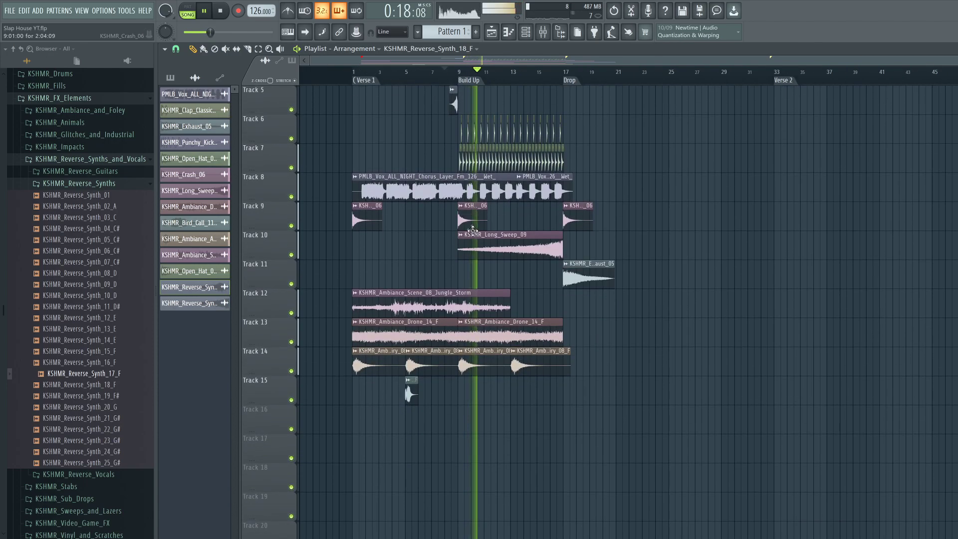
scroll(473, 231, "up", 1)
left_click(464, 321)
left_click(193, 49)
right_click(484, 326)
key("space")
left_click_drag(493, 335, 389, 328)
key("ctrl+b")
left_click(453, 302, "ctrl")
Step: Play the transition, collapse the reverse synth sample folder and lower the KSHMR_Crash_06 channel volume to about 46%
key("space")
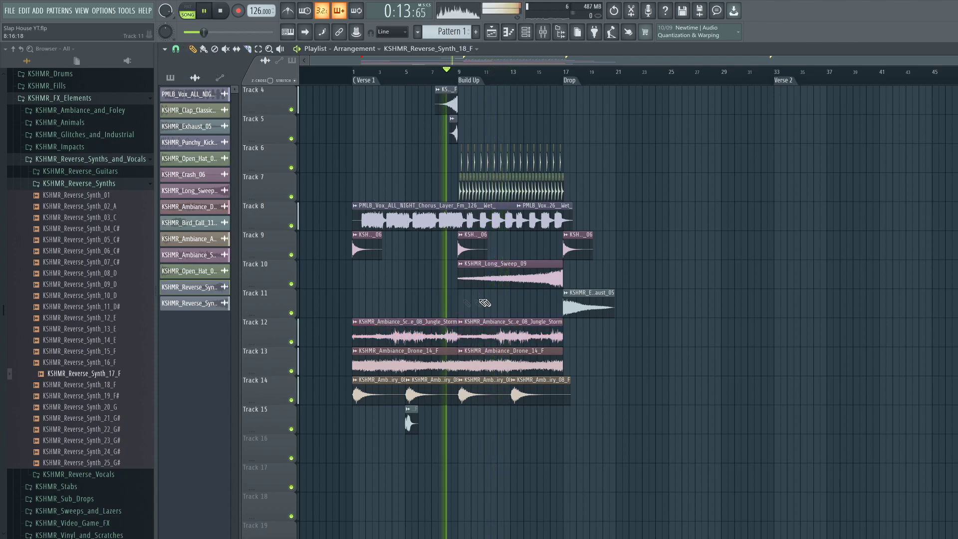
scroll(117, 376, "up", 6)
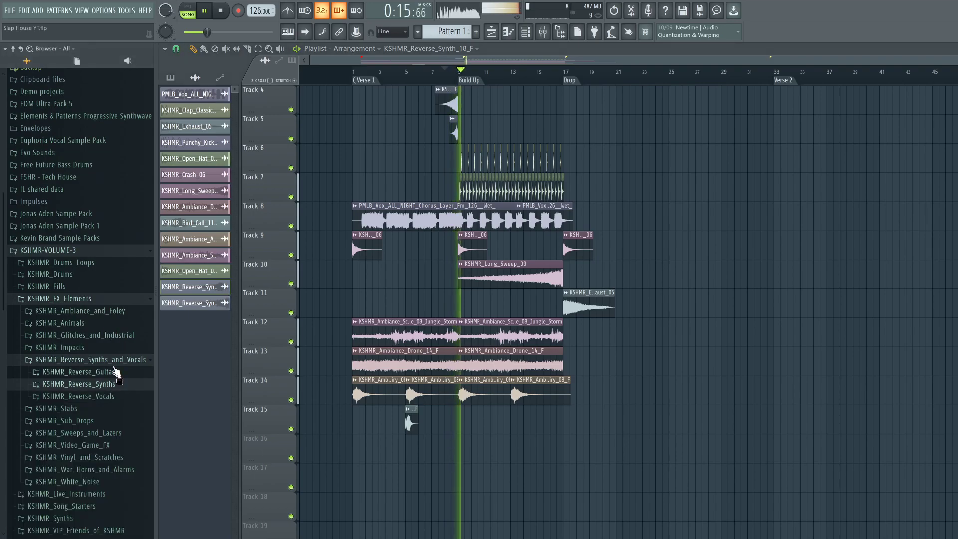
left_click(118, 360)
double_click(465, 236)
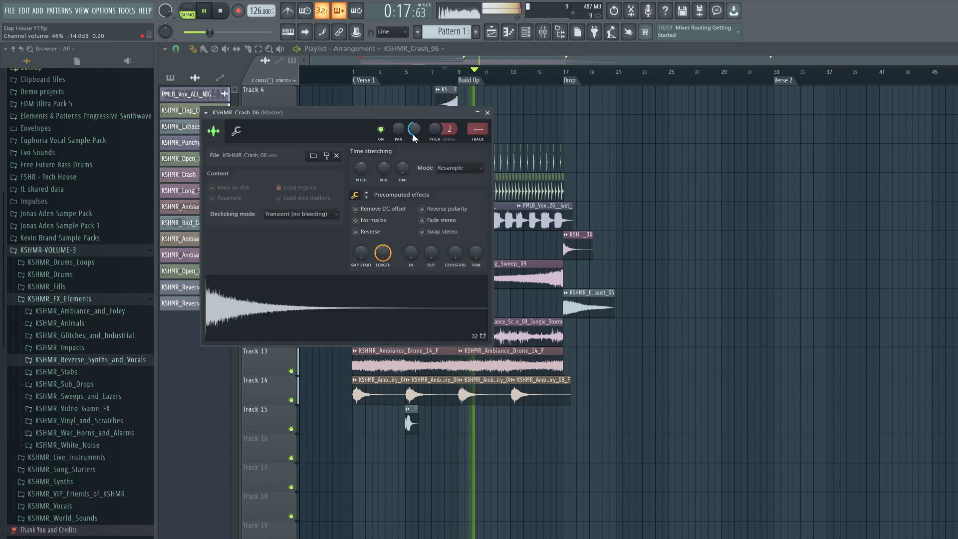
left_click(487, 113)
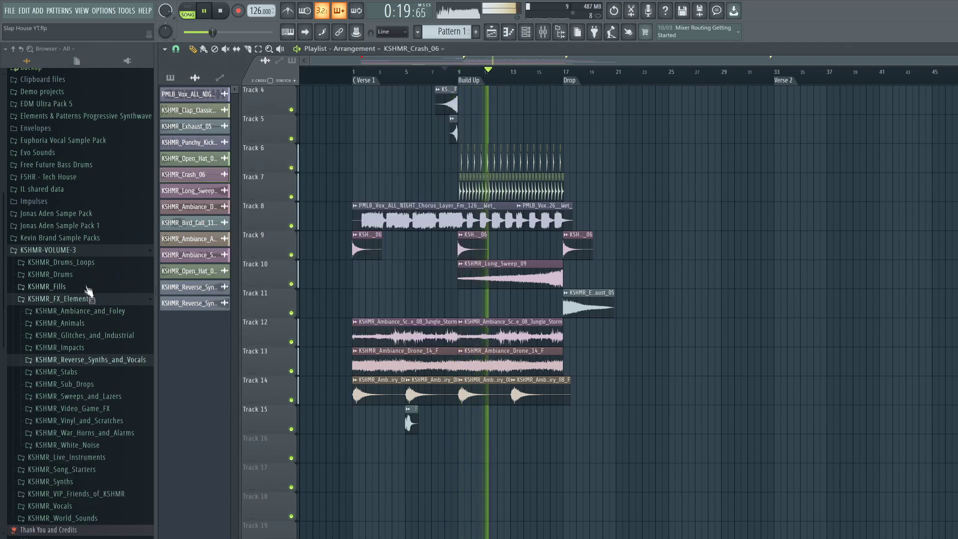
Step: Place KSHMR_Long_Sweep_16_Scary from the KSHMR_Sweeps_Long samples on Track 16 at the Drop
left_click(97, 396)
scroll(123, 421, "down", 1)
left_click(107, 366)
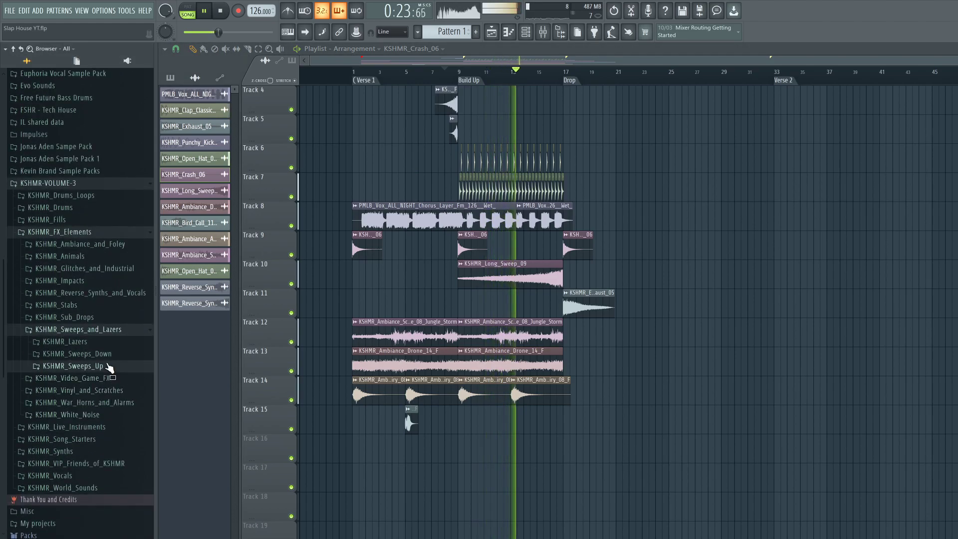
scroll(118, 375, "down", 2)
left_click(118, 244)
key("space")
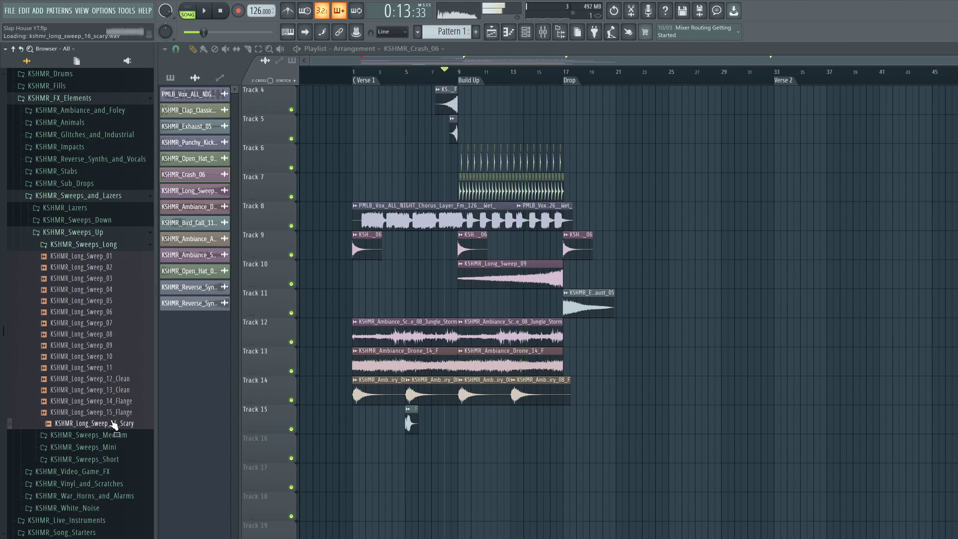
left_click_drag(114, 424, 610, 444)
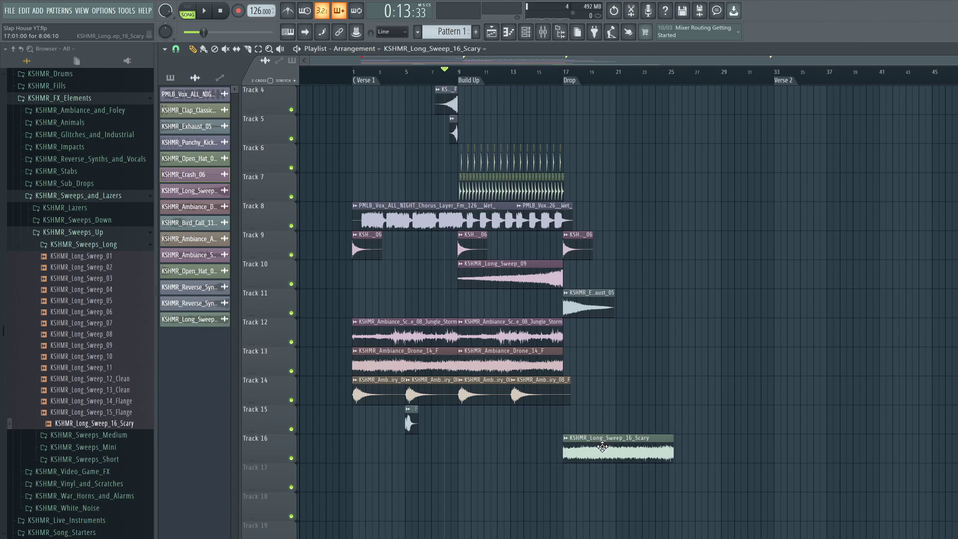
Step: Fit the KSHMR_Long_Sweep_16_Scary clip to the project tempo and lower its channel volume to about 53%
left_click(567, 440)
left_click(648, 477)
left_click(507, 276)
key("space")
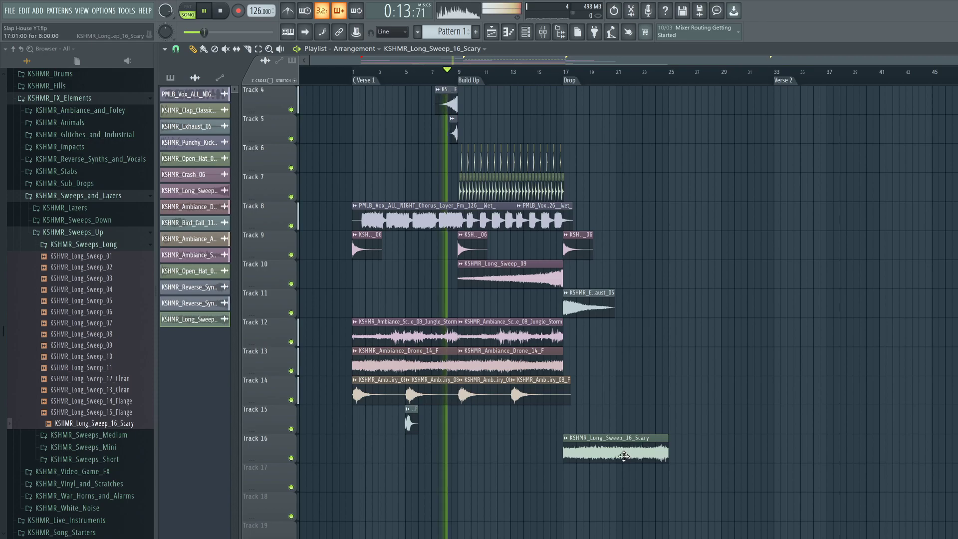
double_click(621, 453)
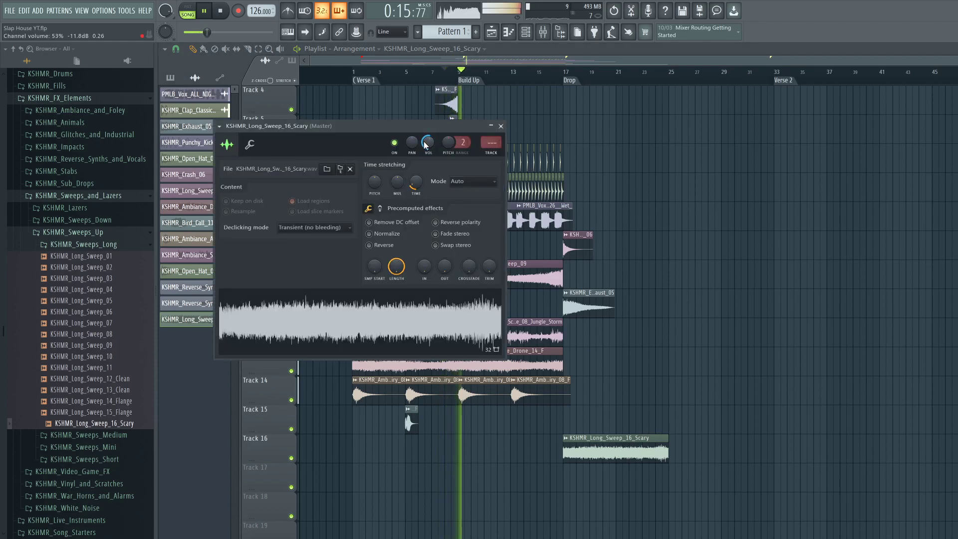
left_click(501, 127)
Step: Copy the Track 15 bird call clip to bars 13 and 21, and the KSHMR_Ambiance_Airy_08_F clip to the Drop on Track 14
scroll(633, 209, "up", 2)
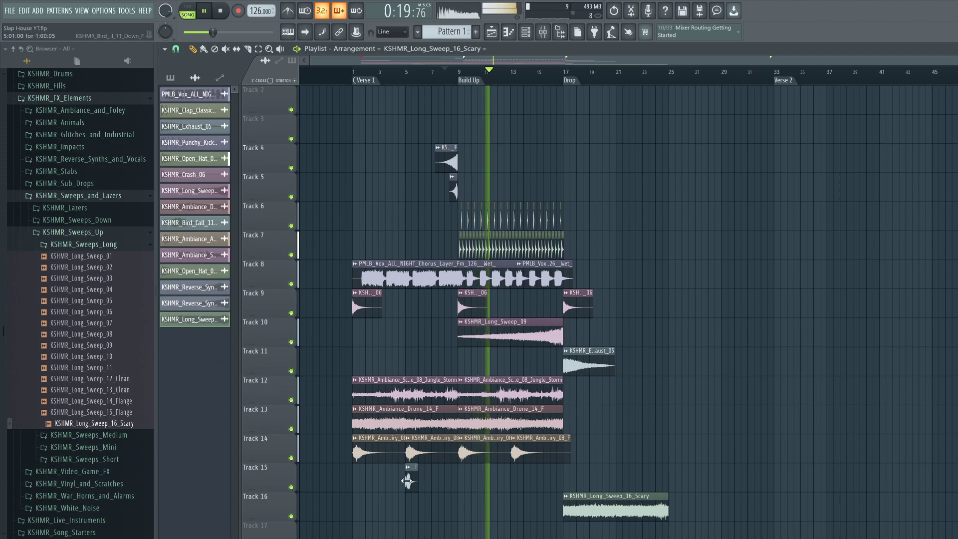
left_click(407, 480)
left_click(514, 481)
left_click(620, 481)
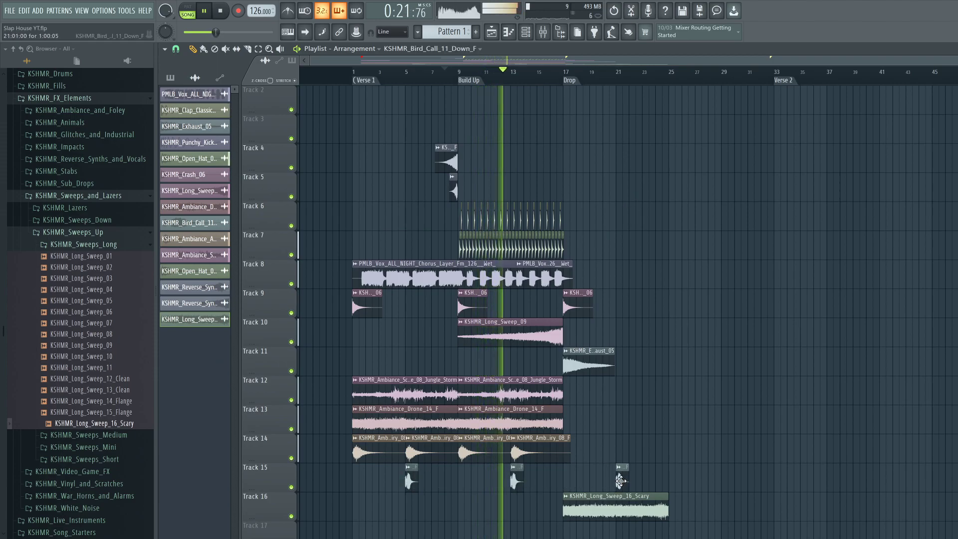
mouse_move(595, 448)
left_mouse_down()
mouse_move(566, 452)
mouse_move(613, 450)
left_mouse_up()
left_click(616, 400, "ctrl")
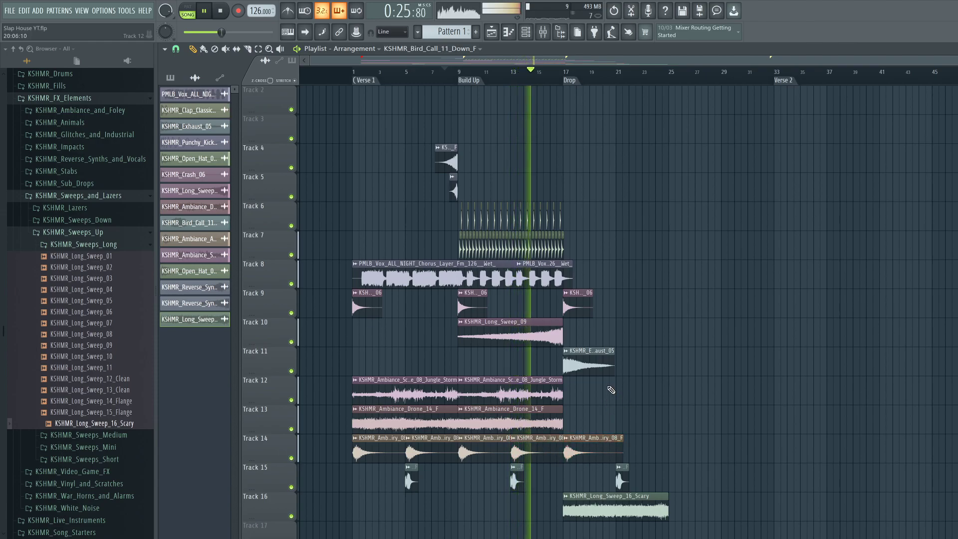
Step: Place KSHMR_Sweep_Down_13_Complex from the KSHMR_Sweeps_Down samples on Track 17 at the Drop
left_click(131, 244)
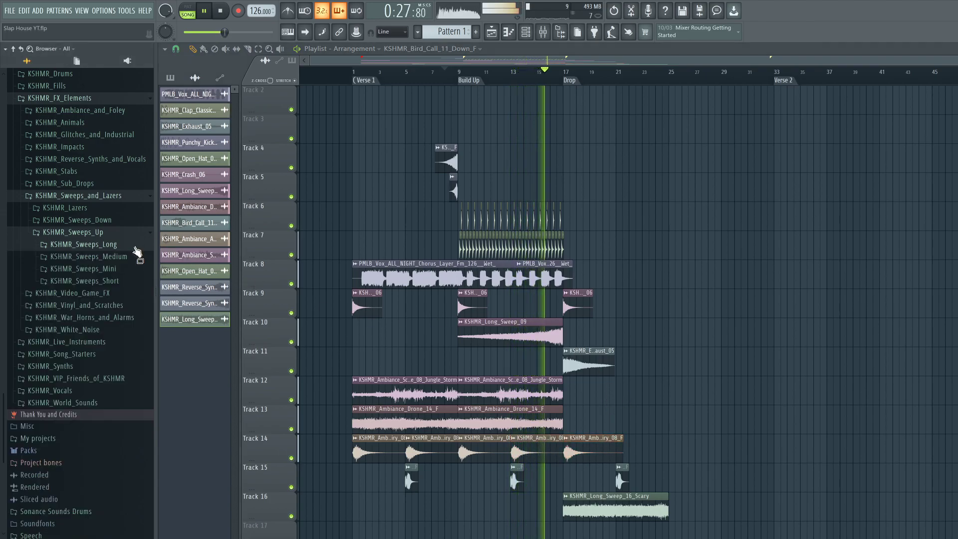
left_click(112, 233)
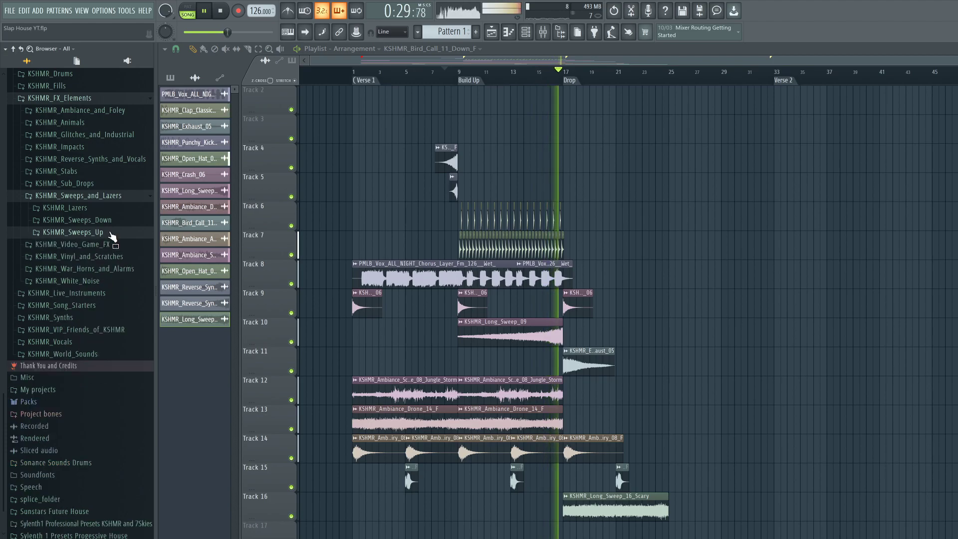
left_click(106, 220)
key("space")
left_click(79, 368)
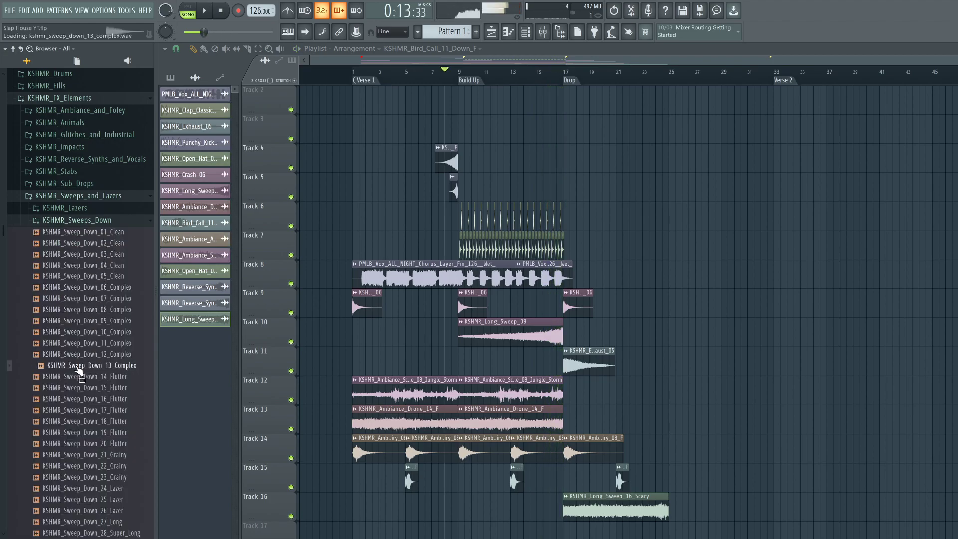
left_click_drag(79, 370, 574, 525)
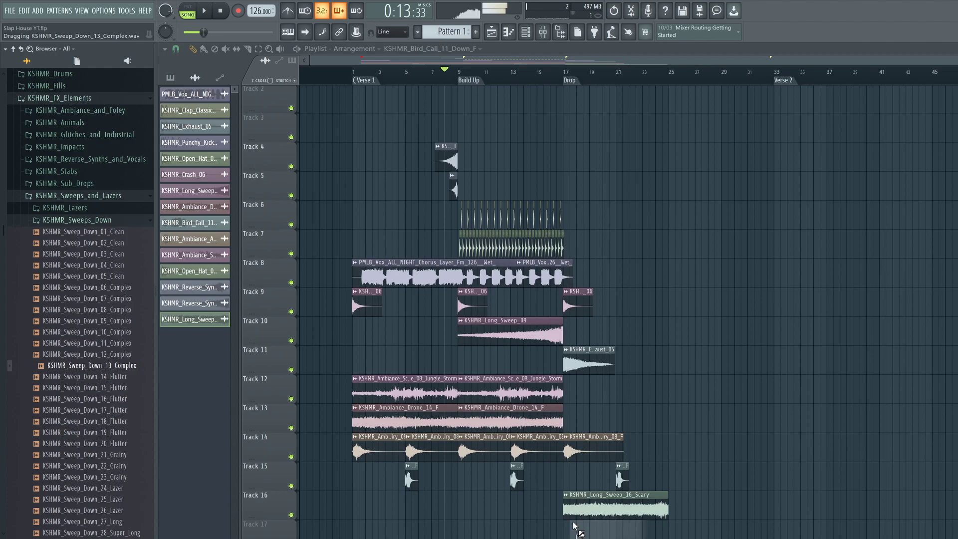
scroll(557, 499, "down", 5)
Step: Play the arrangement and adjust the KSHMR_Sweep_Down_13_Complex channel volume
key("space")
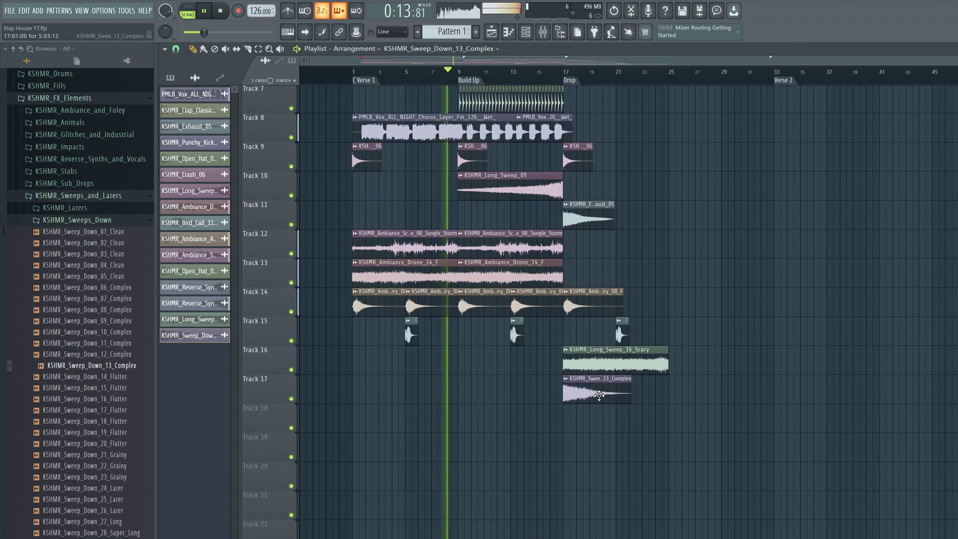
double_click(601, 396)
key("space")
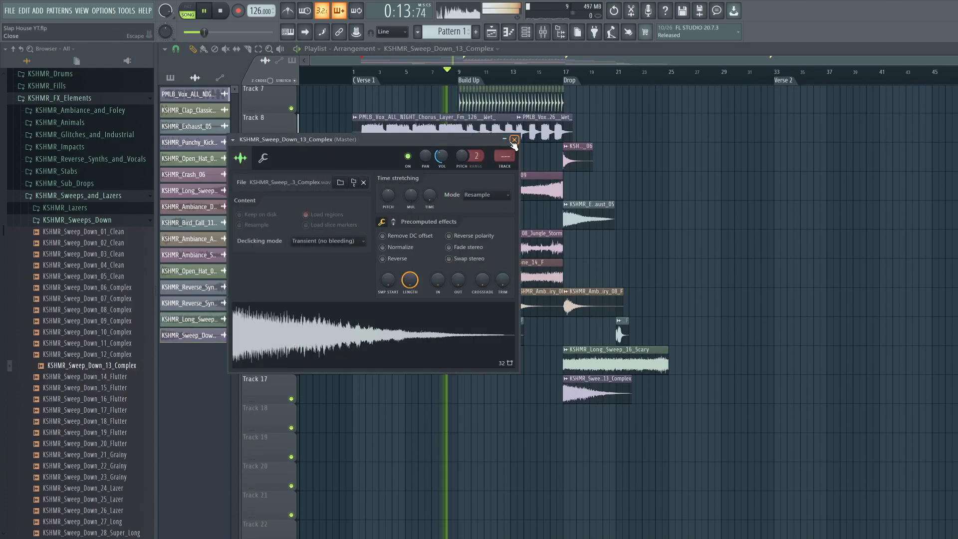
left_click(513, 140)
Step: Collapse the KSHMR effects folders, switch to Splice and bring TH_Kit5_Snare_Roll_126 from the build results onto Track 19 at the Drop
left_click(80, 220)
left_click(82, 195)
scroll(126, 238, "up", 3)
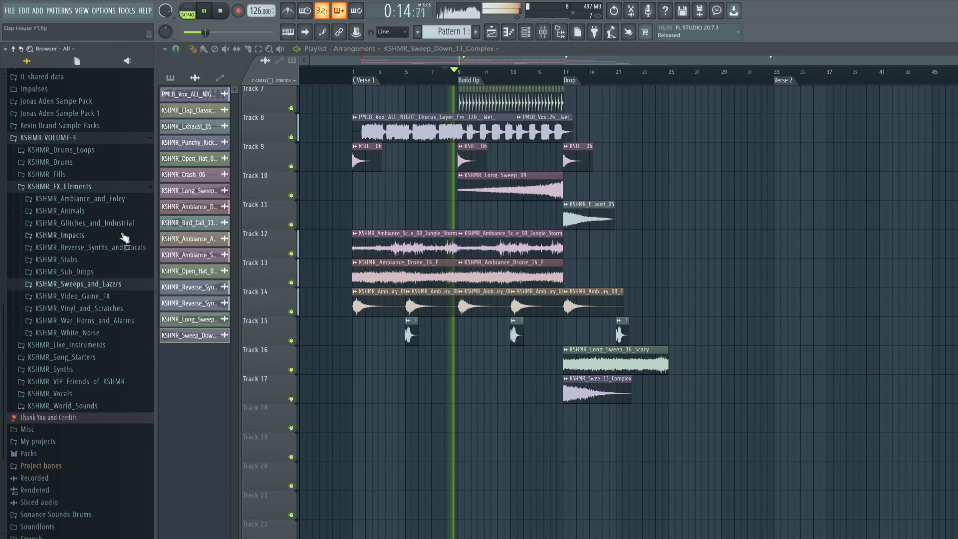
left_click(81, 188)
key("space")
left_click(319, 535)
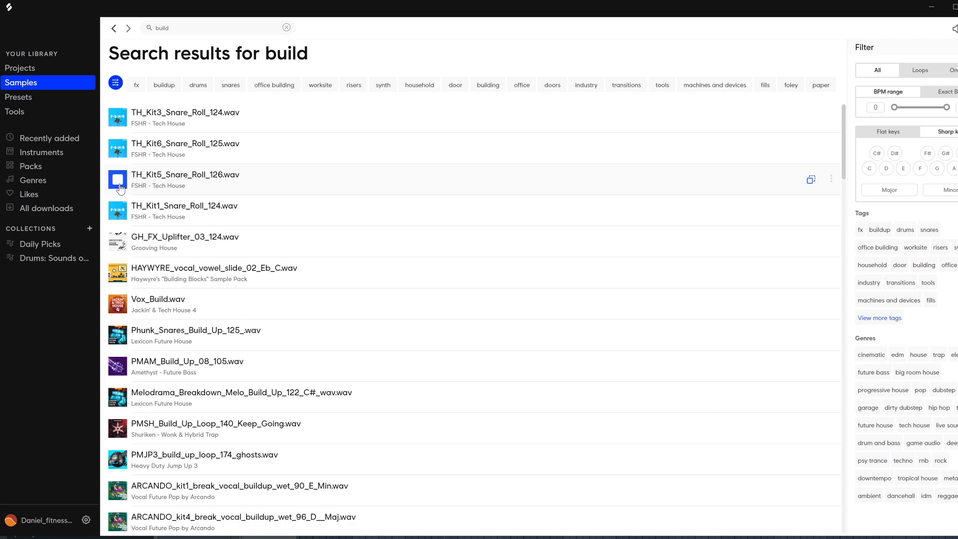
left_click_drag(252, 189, 322, 522)
left_click_drag(562, 443, 565, 446)
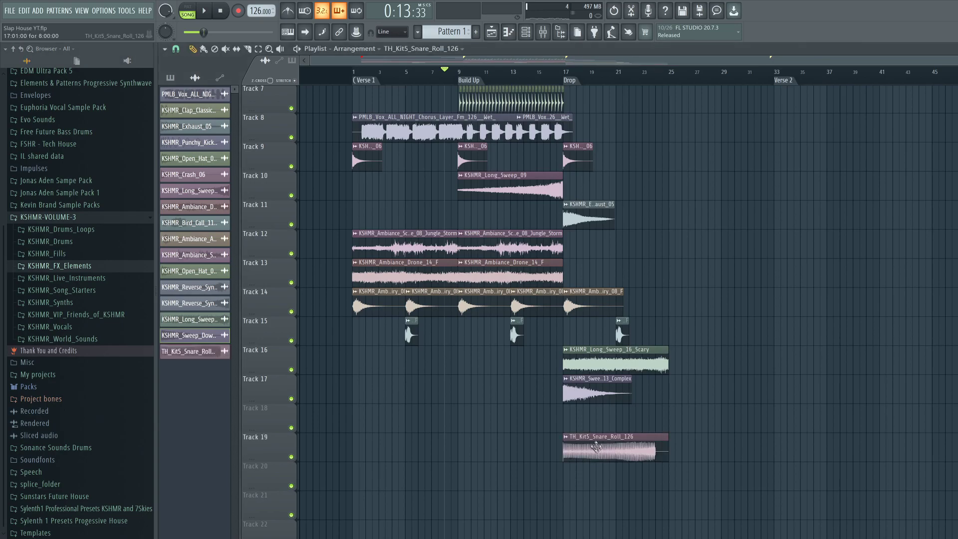
Step: Fit the TH_Kit5_Snare_Roll_126 clip to the project tempo, play into the Drop and adjust the snare roll's channel volume
left_click(566, 436)
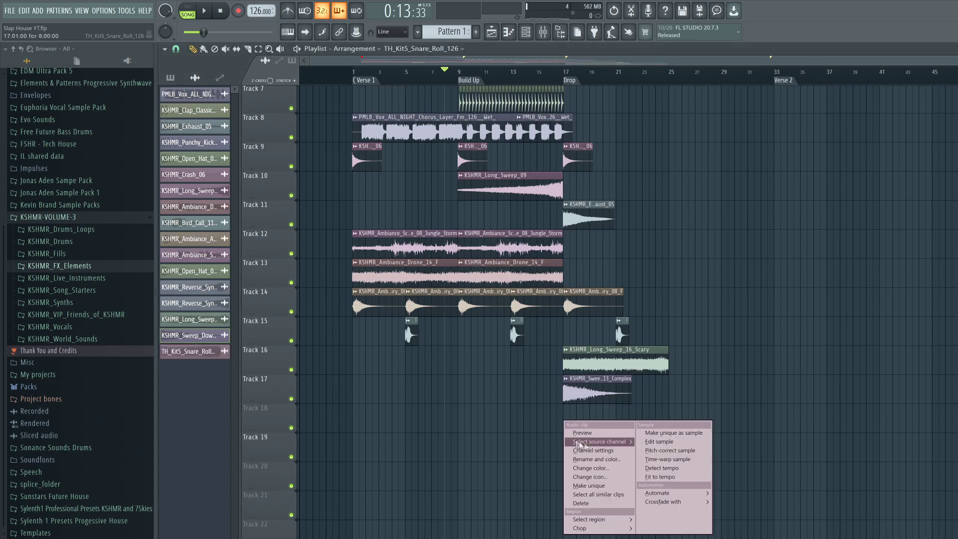
left_click(651, 477)
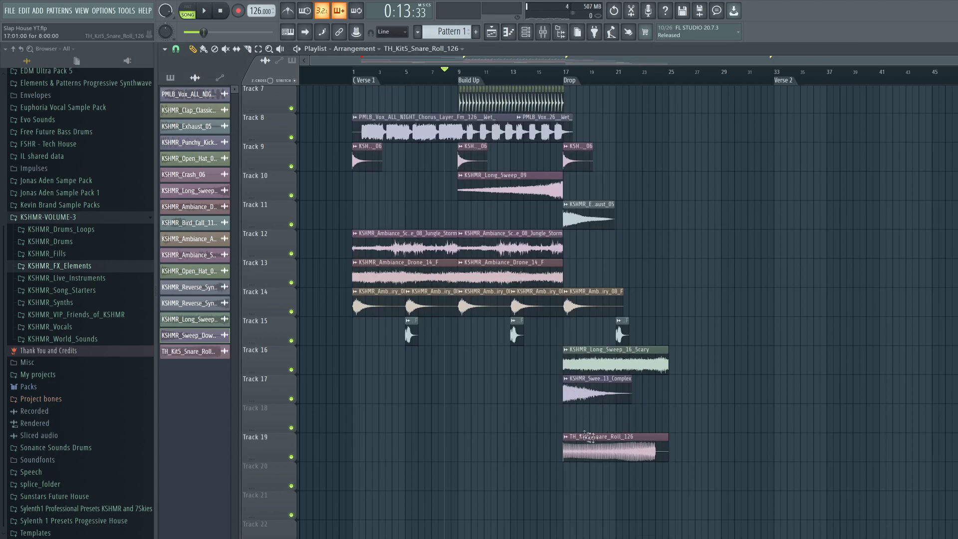
key("space")
left_click(555, 80)
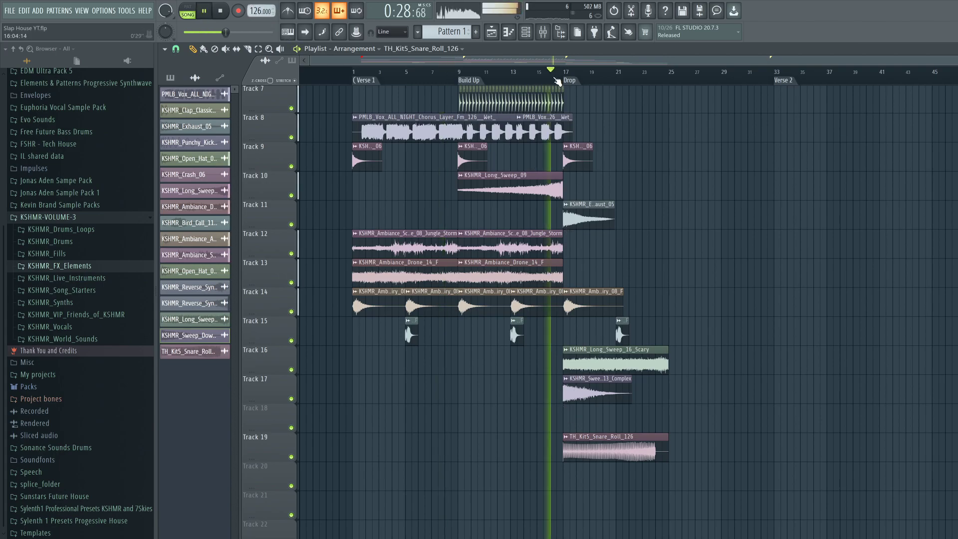
scroll(569, 81, "up", 2)
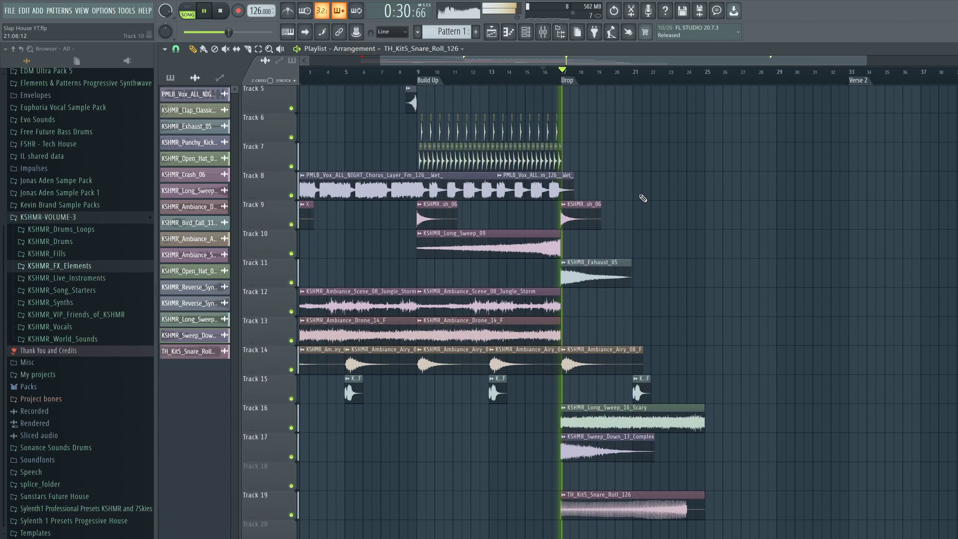
scroll(664, 239, "down", 2)
double_click(640, 378)
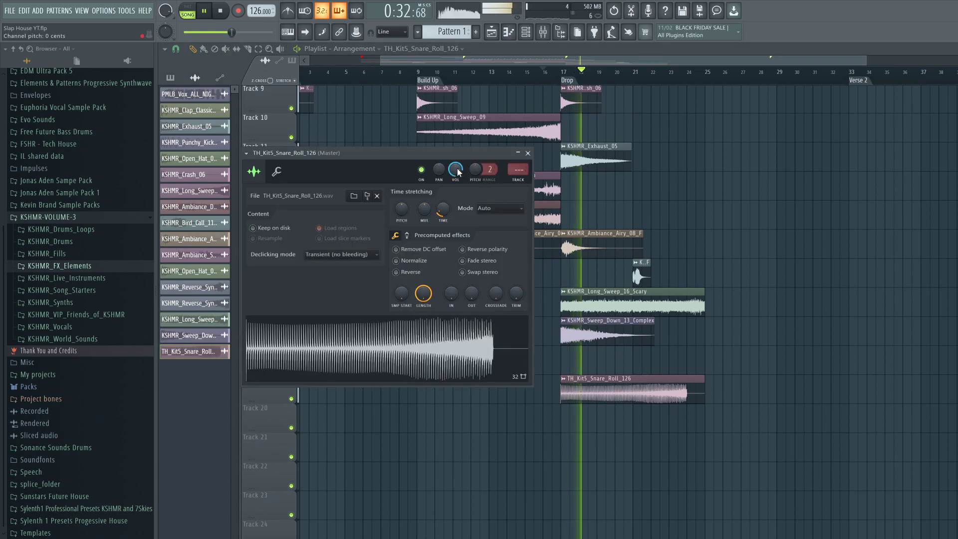
left_click(528, 153)
Step: Create Pattern 2 and place it on Track 2 at the start of the Drop
scroll(606, 133, "up", 5)
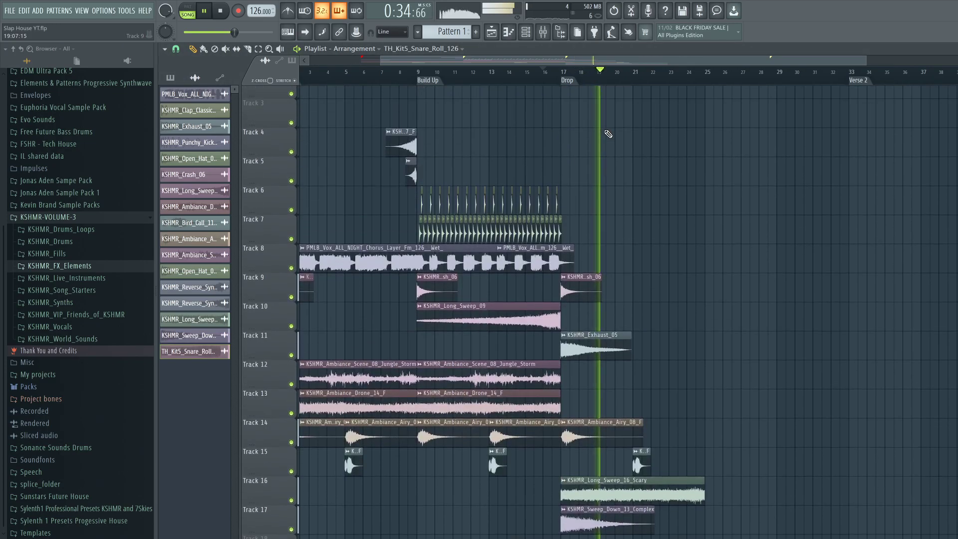
key("space")
key("space")
key("F4")
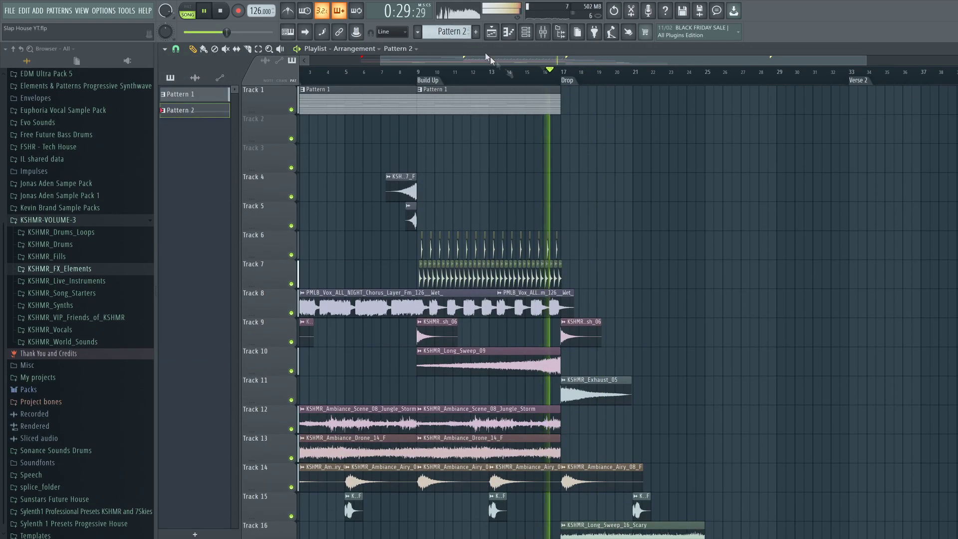
left_click(562, 136)
Step: Look over the Drop's clips across all tracks and play the section from bar 17
scroll(562, 81, "up", 3)
scroll(562, 81, "down", 3)
scroll(580, 187, "down", 4)
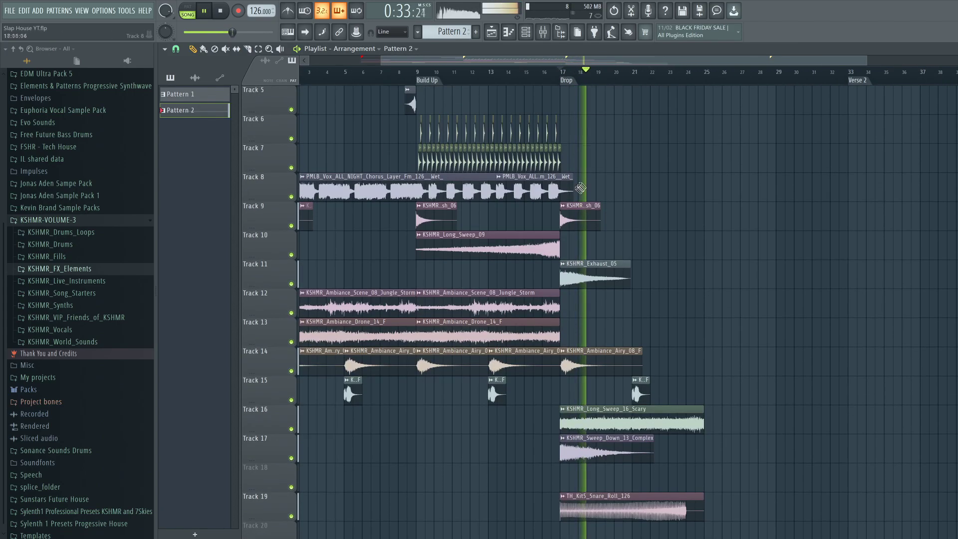
scroll(580, 188, "down", 2)
scroll(627, 165, "up", 4)
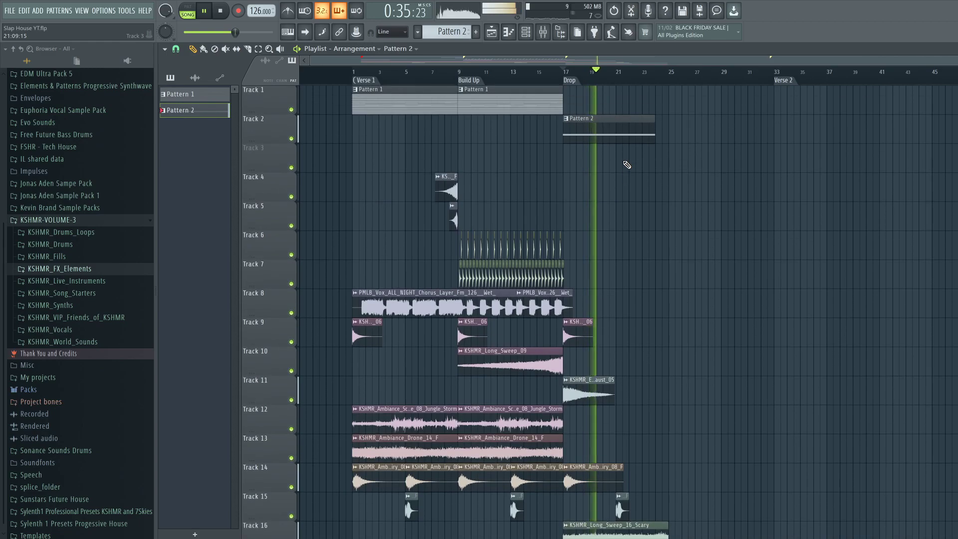
left_click(563, 74)
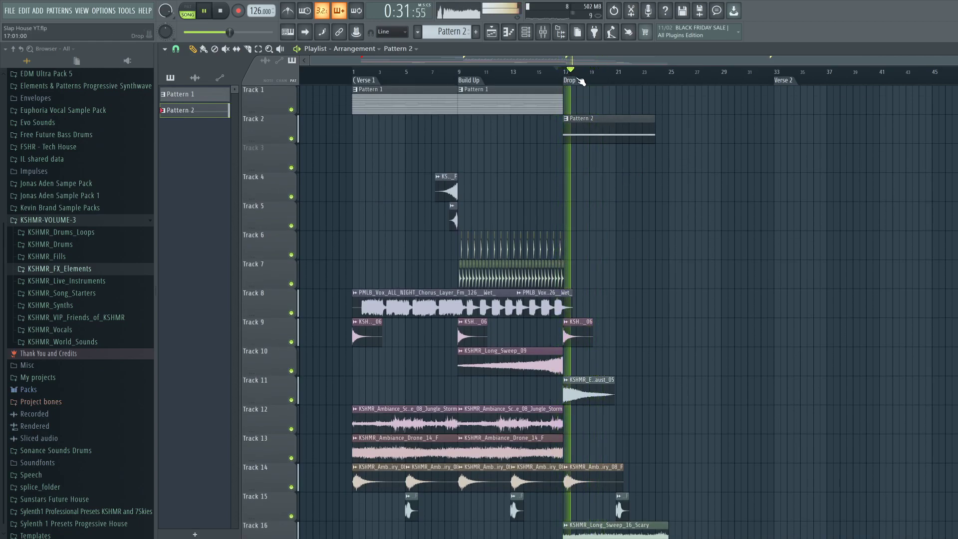
Step: Audition the KSHMR main and mid impact samples and place KSHMR_Impact_Mid_01 on Track 3 at the start of the Drop
key("space")
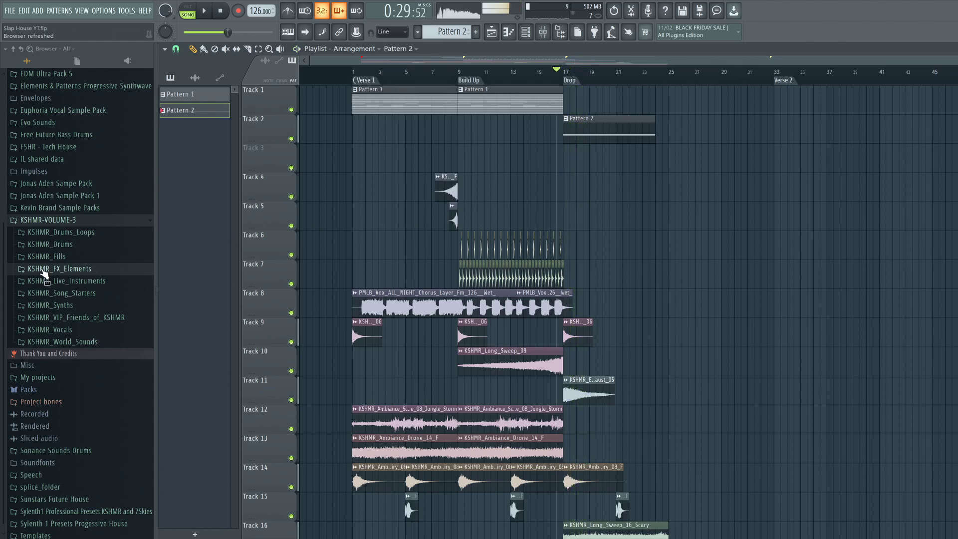
left_click(90, 270)
left_click(94, 250)
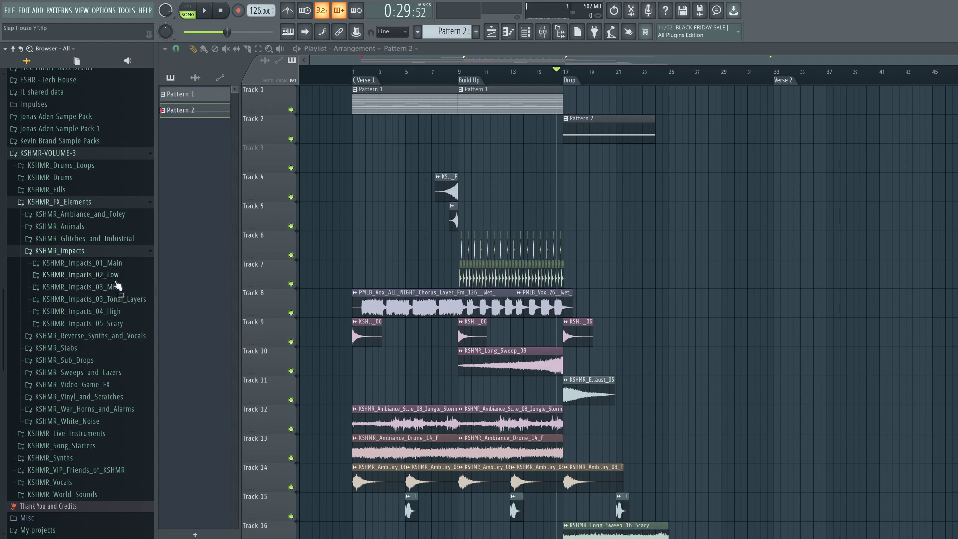
left_click(122, 265)
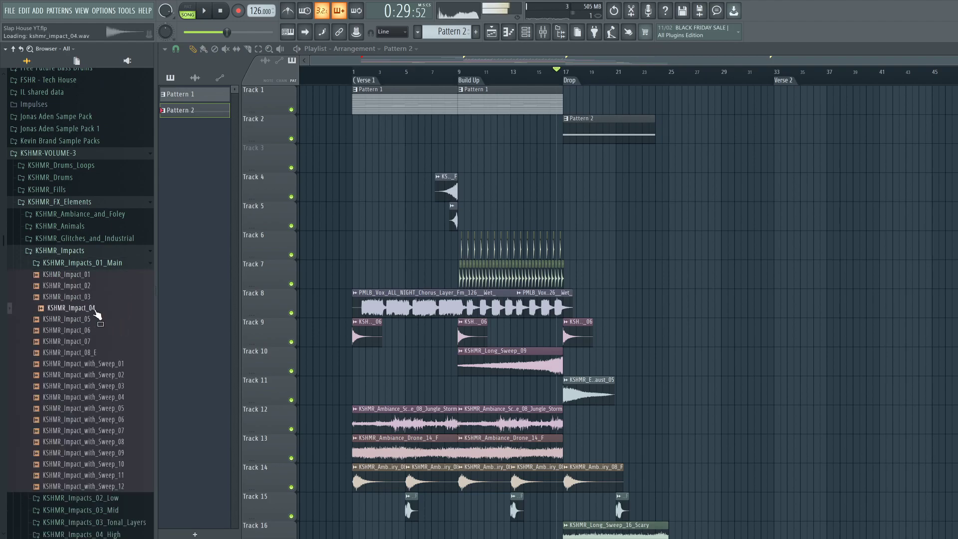
left_click(102, 264)
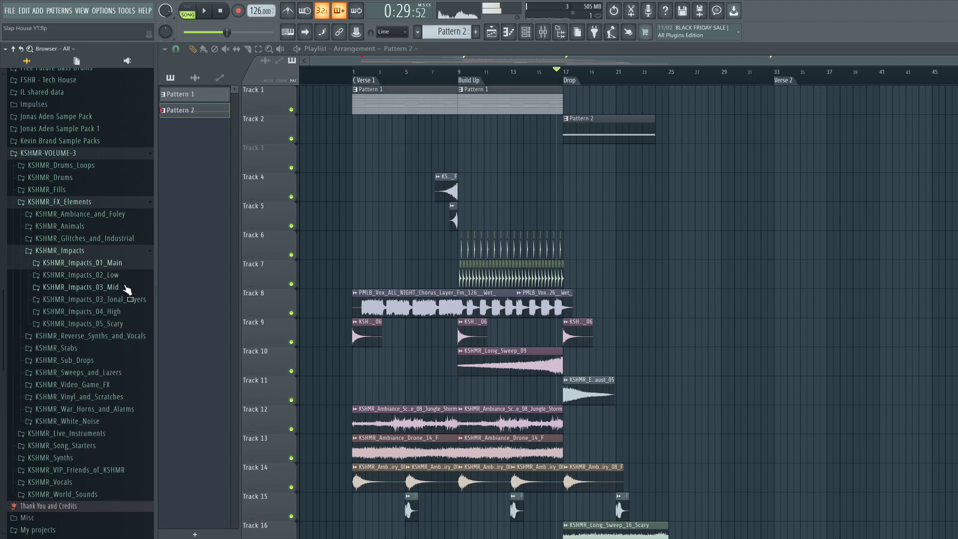
left_click(127, 288)
left_click(121, 310)
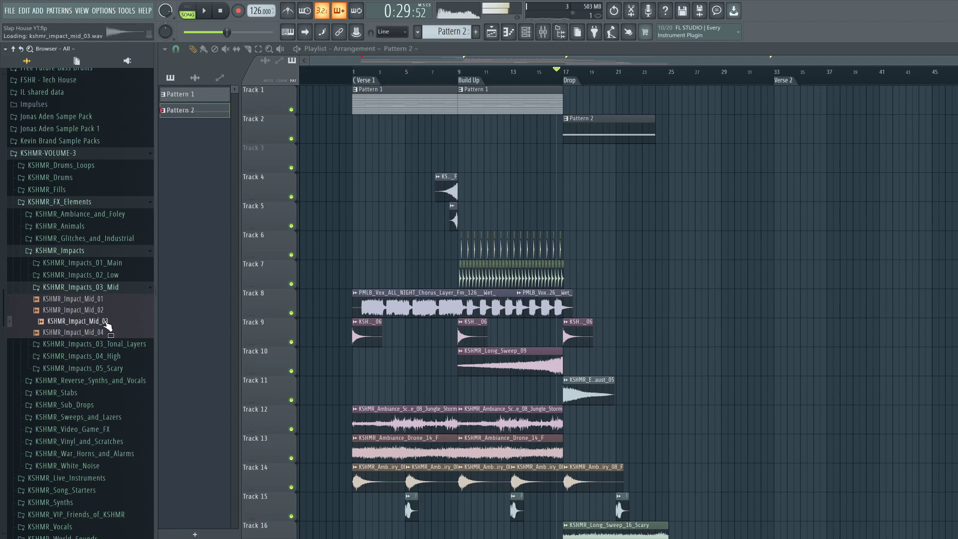
left_click_drag(561, 163, 565, 161)
Step: Play the Drop and lower the channel volume of KSHMR_Impact_Mid_01 to about 62%
double_click(569, 159)
key("space")
left_click_drag(466, 180, 465, 183)
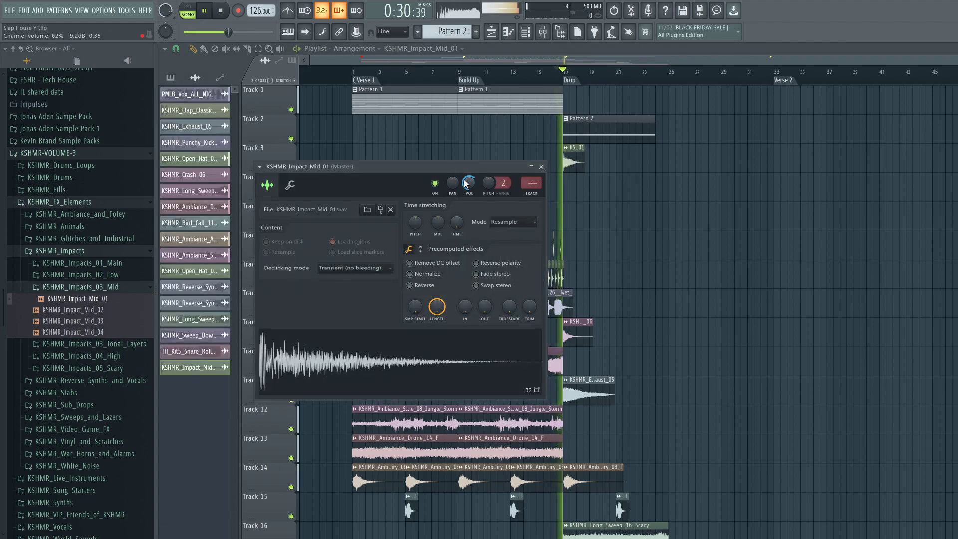
left_click(541, 166)
Step: Duplicate KSHMR_Long_Sweep_09 on Track 10 into the Drop and shift the copy one bar earlier so it ends at bar 24
scroll(607, 178, "up", 2)
scroll(607, 178, "down", 2)
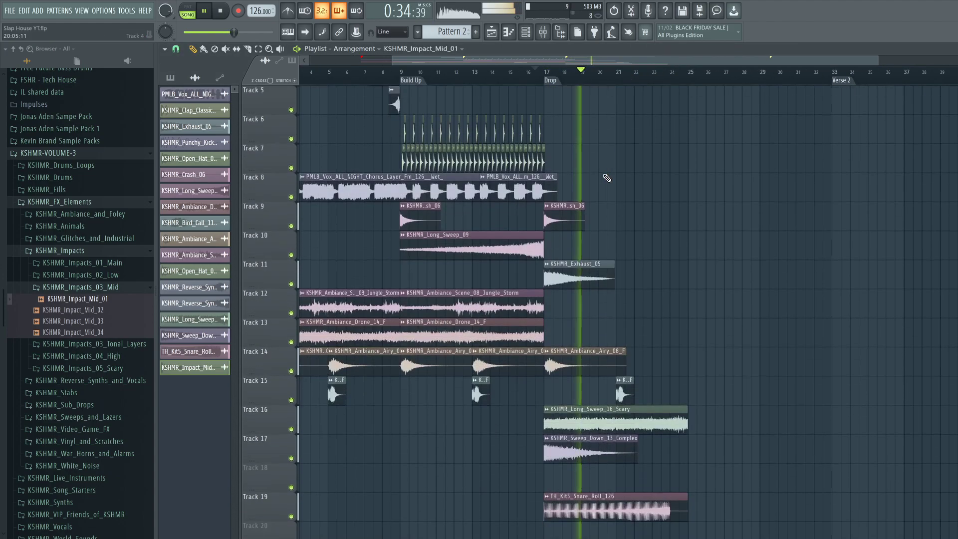
scroll(607, 178, "down", 3)
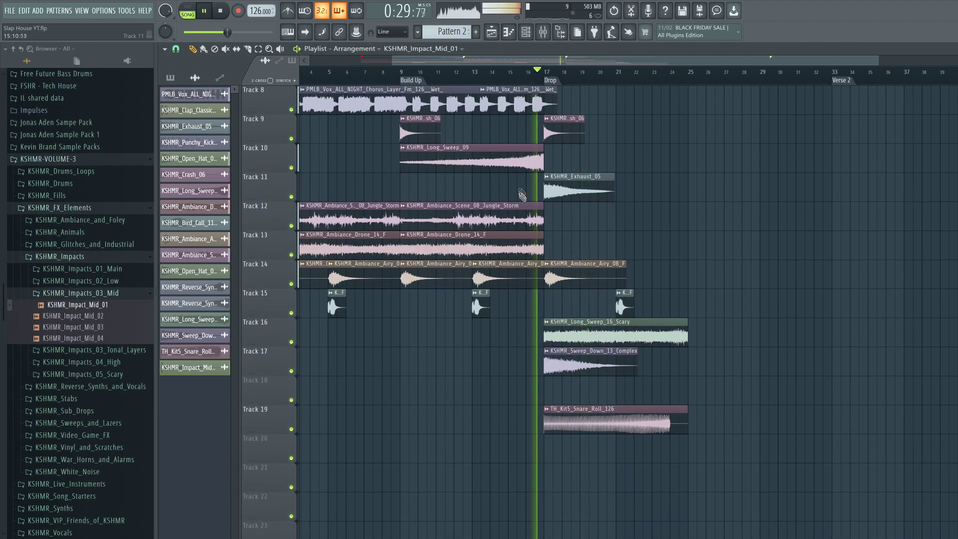
left_click_drag(518, 162, 672, 161)
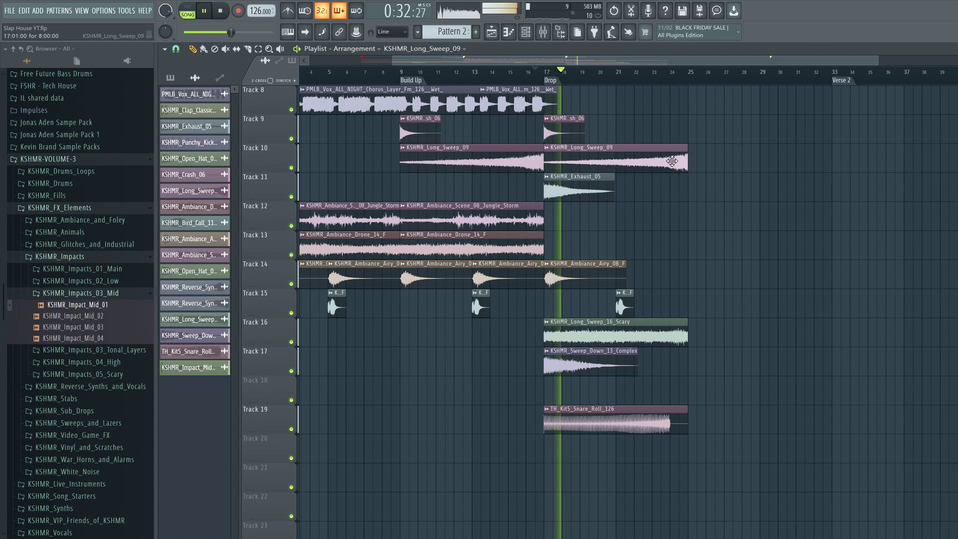
left_click_drag(680, 165, 661, 167)
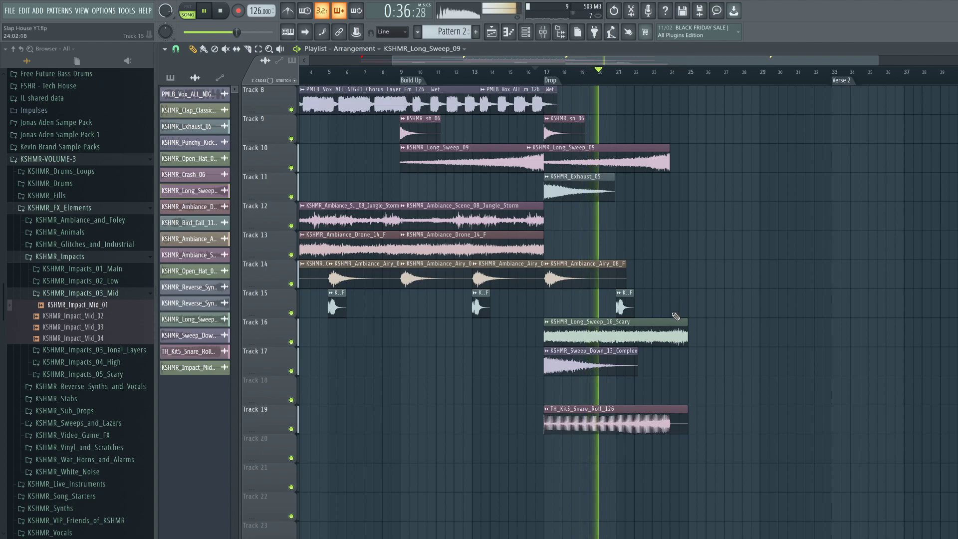
Step: Shift KSHMR_Long_Sweep_16_Scary on Track 16 one bar earlier and remove the part that falls before the Drop
left_click_drag(668, 327, 652, 331)
key("space")
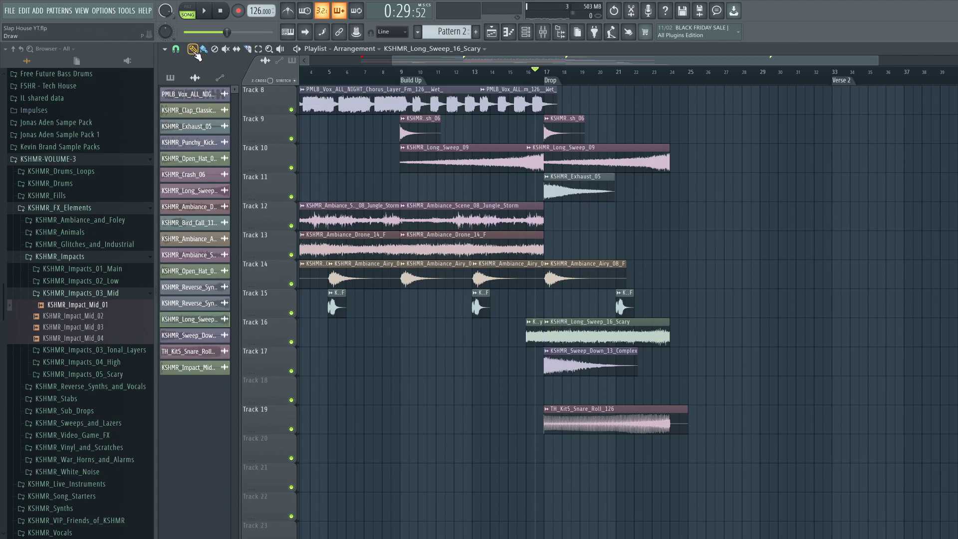
key("space")
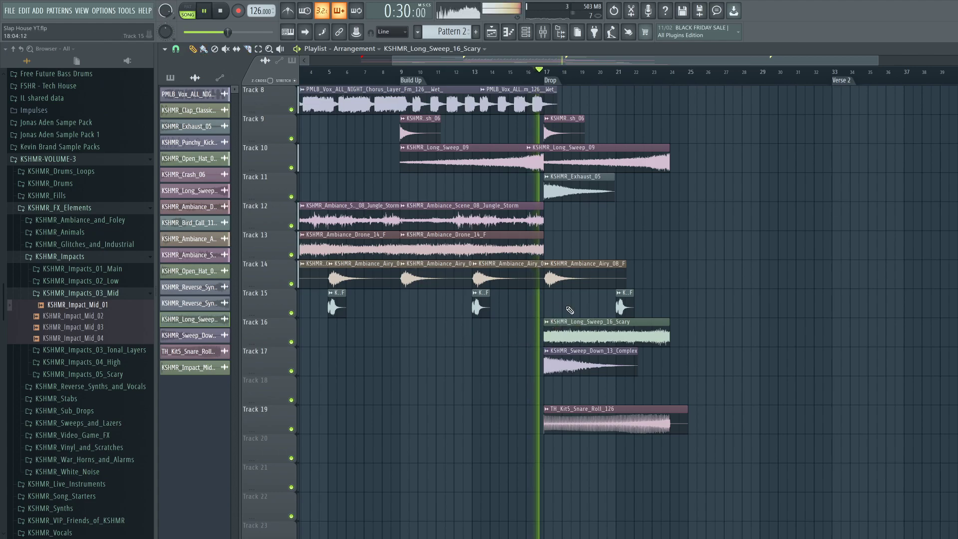
Step: Lower the channel volume of the KSHMR_Impact_Mid_01 clip on Track 3 to about 44%
scroll(631, 144, "up", 7)
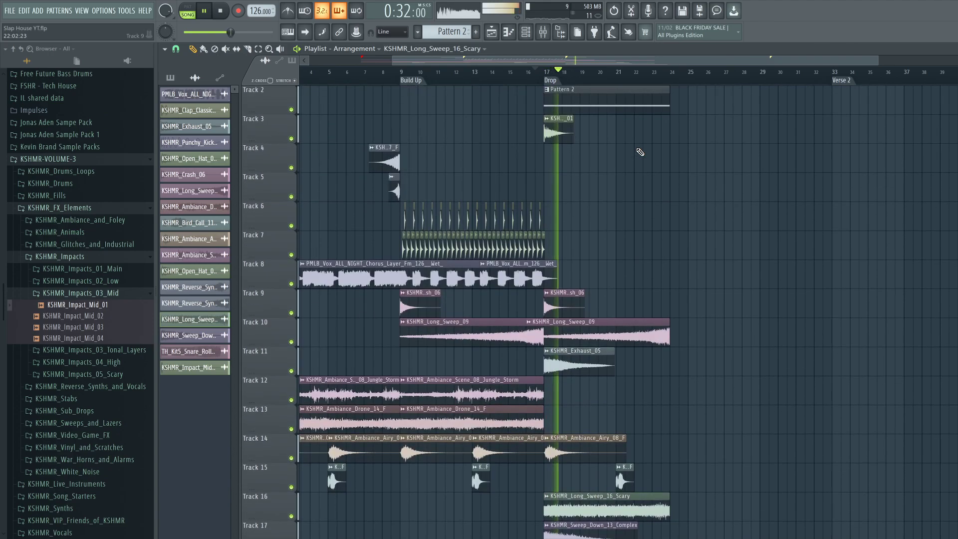
left_click(558, 147)
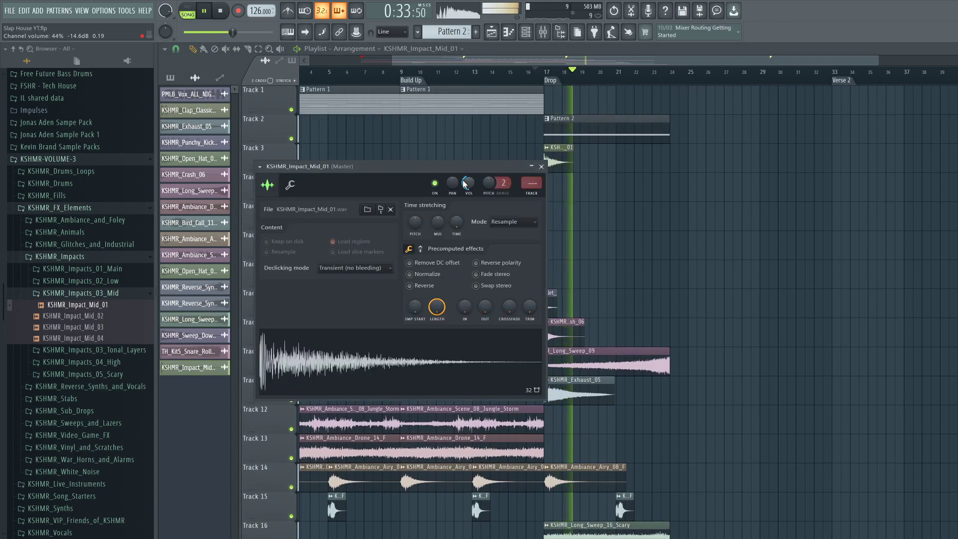
left_click(541, 167)
scroll(613, 195, "down", 5)
scroll(613, 195, "up", 5)
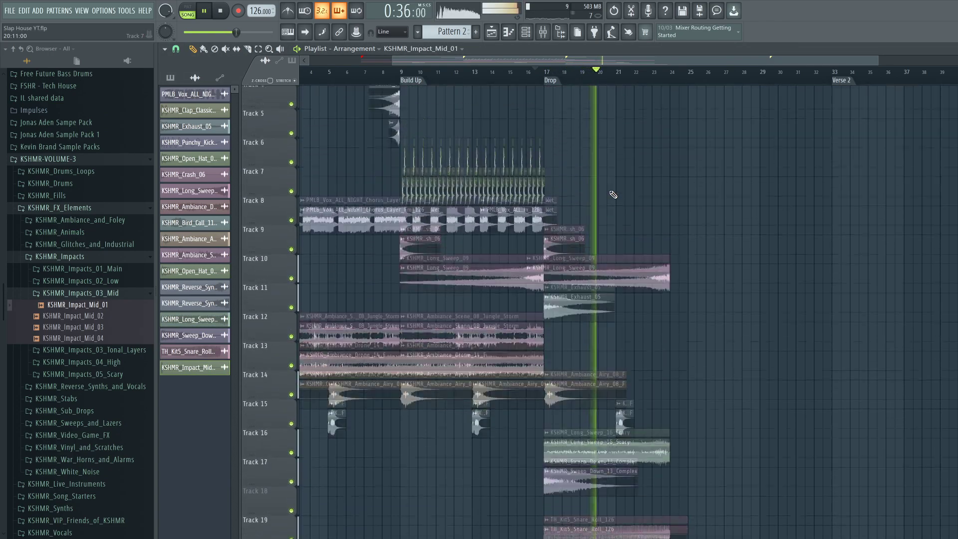
Step: Duplicate KSHMR_Ambiance_Drone_14_F on Track 13 into the Drop, slice it at bar 24 and delete the remainder
key("space")
key("space")
key("ctrl+b")
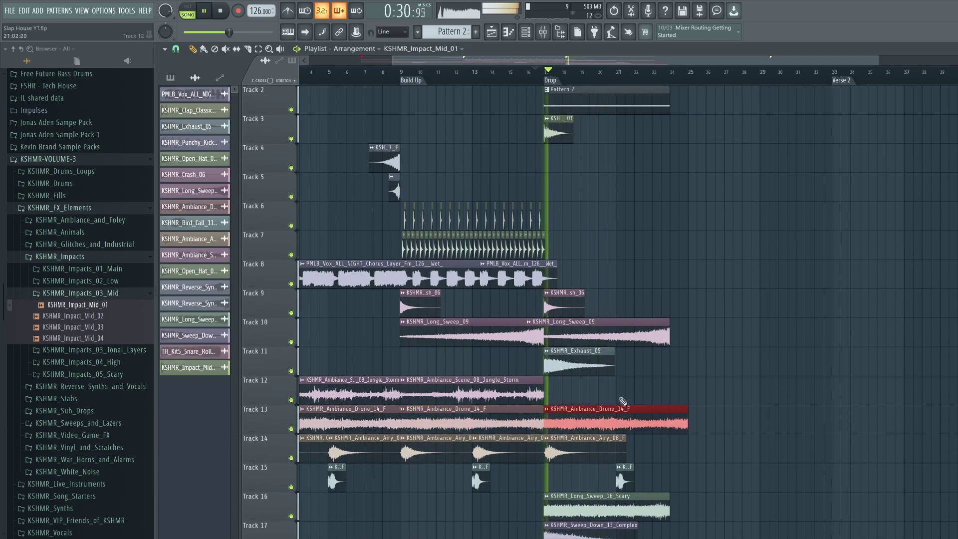
left_click(705, 421, "ctrl")
key("c")
left_click(677, 411)
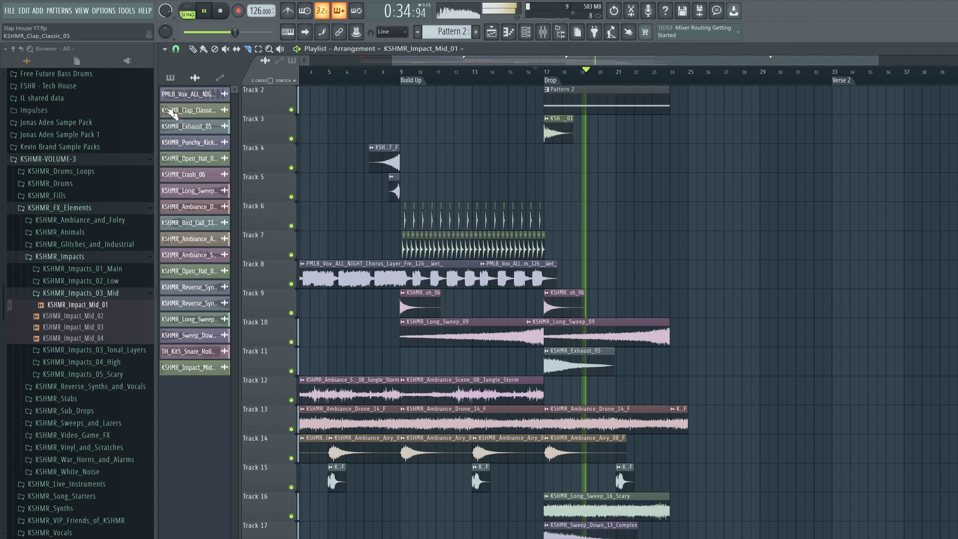
key("p")
right_click(684, 423)
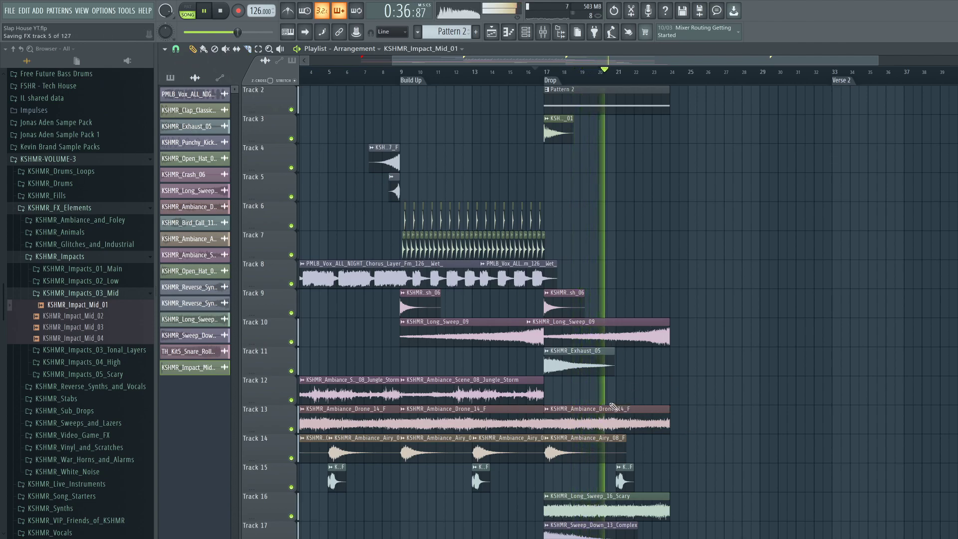
Step: Duplicate the Jungle_Storm ambiance on Track 12 into the Drop, slice it at bar 24 and delete the remainder
left_click(534, 393, "ctrl")
key("ctrl+b")
left_click(708, 380, "ctrl")
key("c")
left_click(674, 385)
left_click(191, 51)
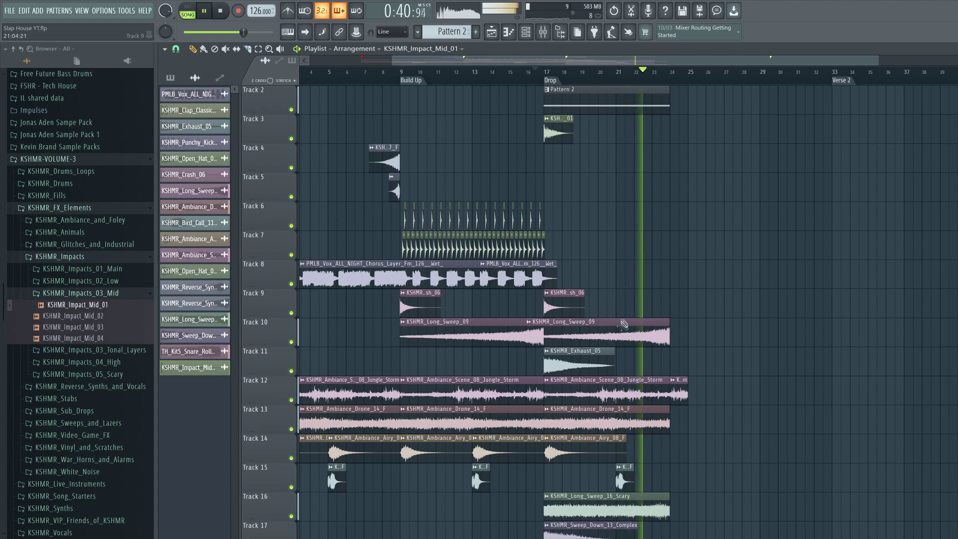
key("space")
right_click(679, 395)
Step: Select Pattern 2 and filter the channel rack to the Unsorted group, playing the transition into the Drop
scroll(661, 309, "up", 2)
left_click(546, 120)
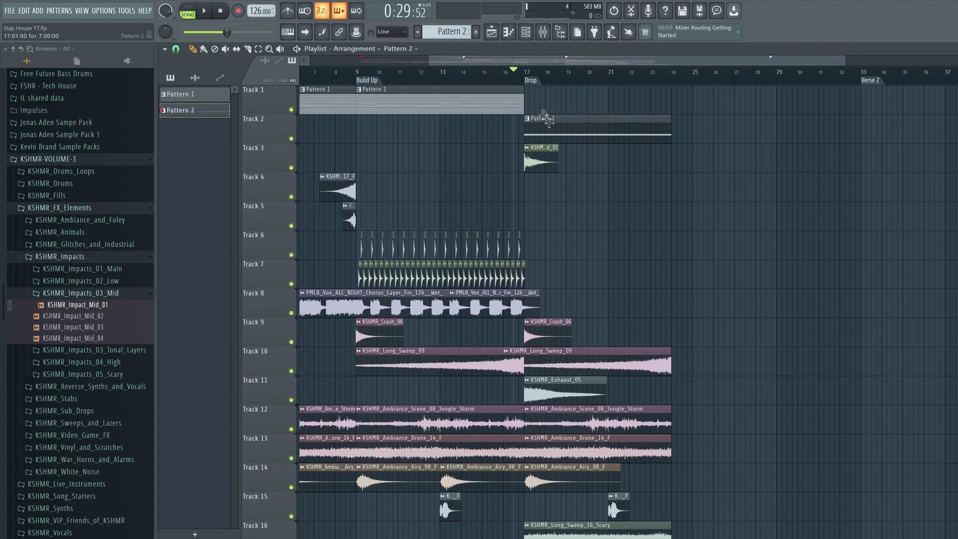
left_click(522, 34)
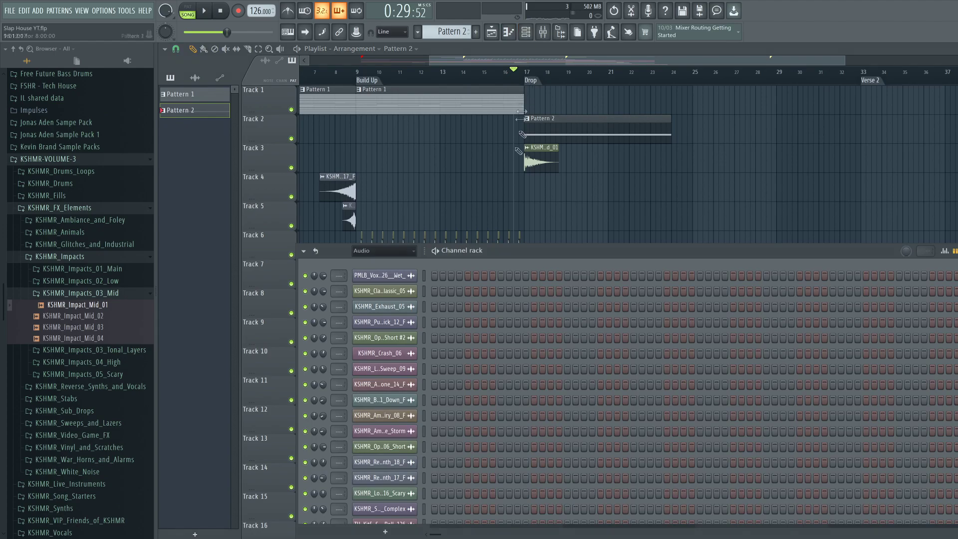
left_click(412, 251)
left_click(390, 291)
key("space")
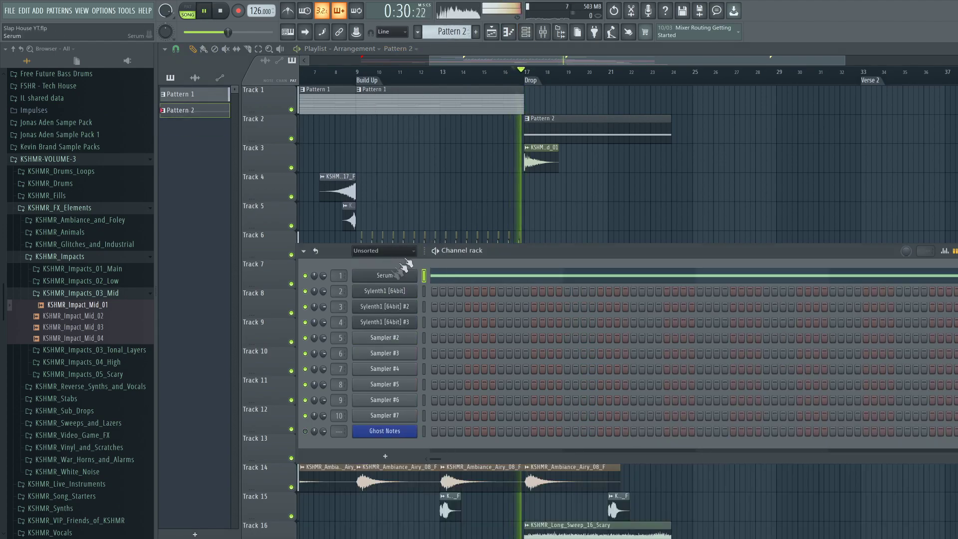
scroll(479, 70, "down", 2)
left_click(476, 62)
key("space")
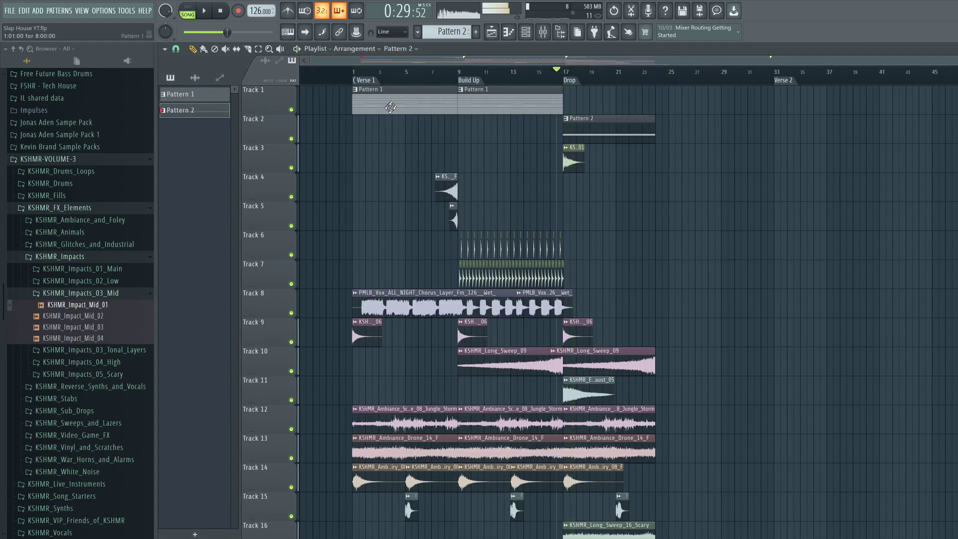
Step: Select the timeline from bar 1 to bar 24 and open the Serum instrument channel
left_click_drag(356, 69, 655, 69)
key("space")
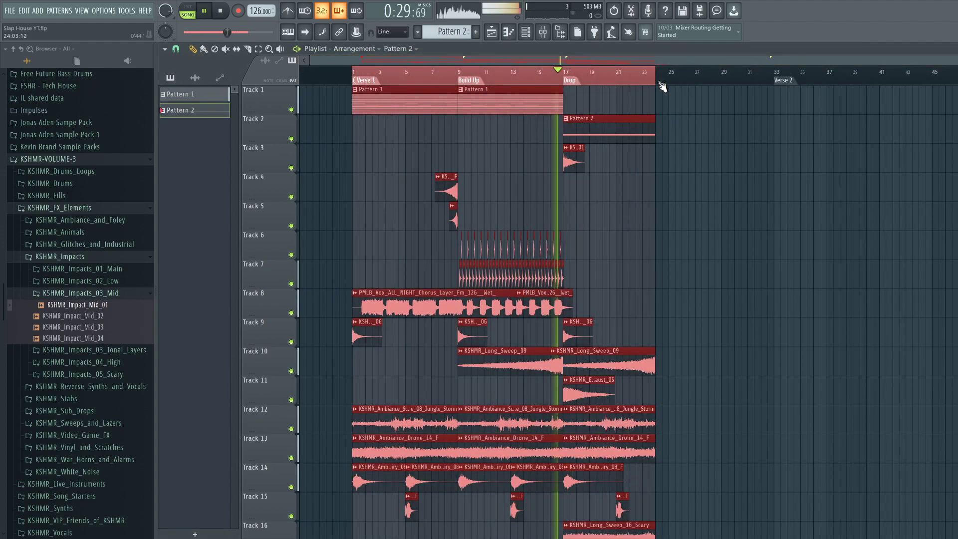
key("F9")
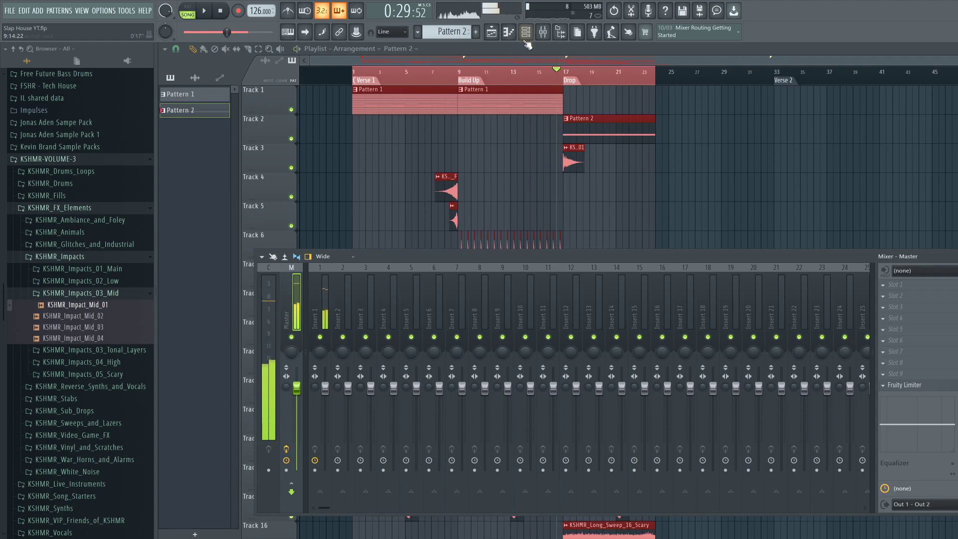
key("F6")
left_click(394, 276)
Step: Set Serum's upward pitch bend range to 12 semitones, move the pitch wheel and create an automation clip for it
key("space")
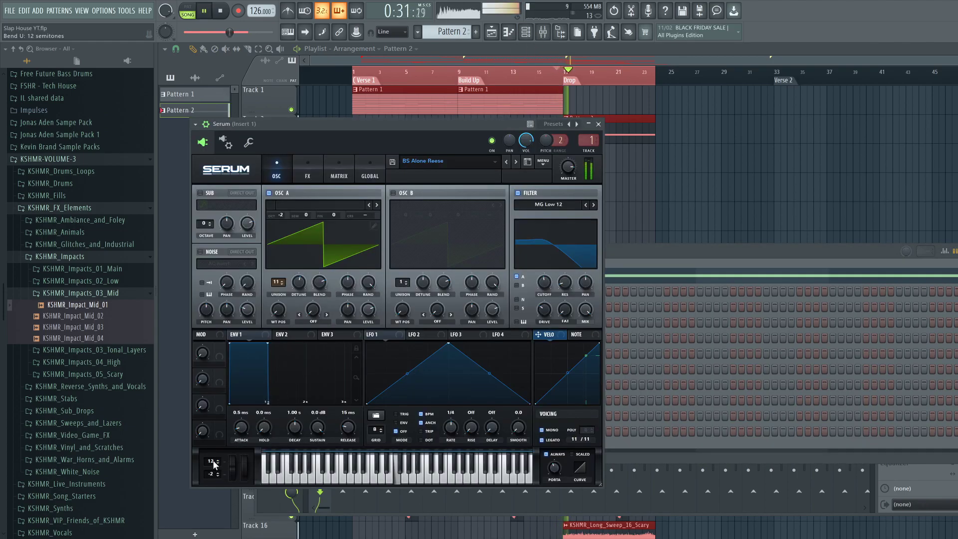
left_click_drag(233, 471, 237, 463)
key("space")
left_click(127, 11)
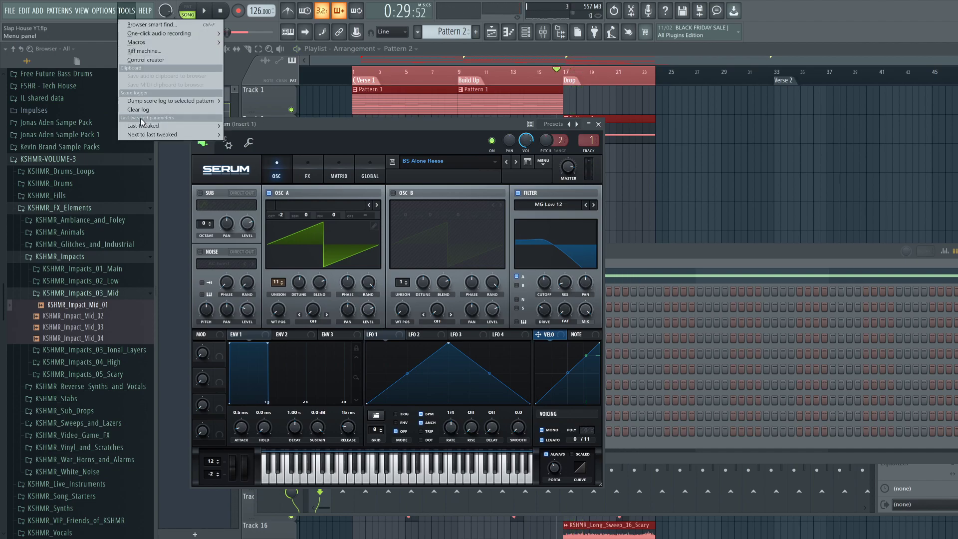
mouse_move(153, 127)
left_click(261, 179)
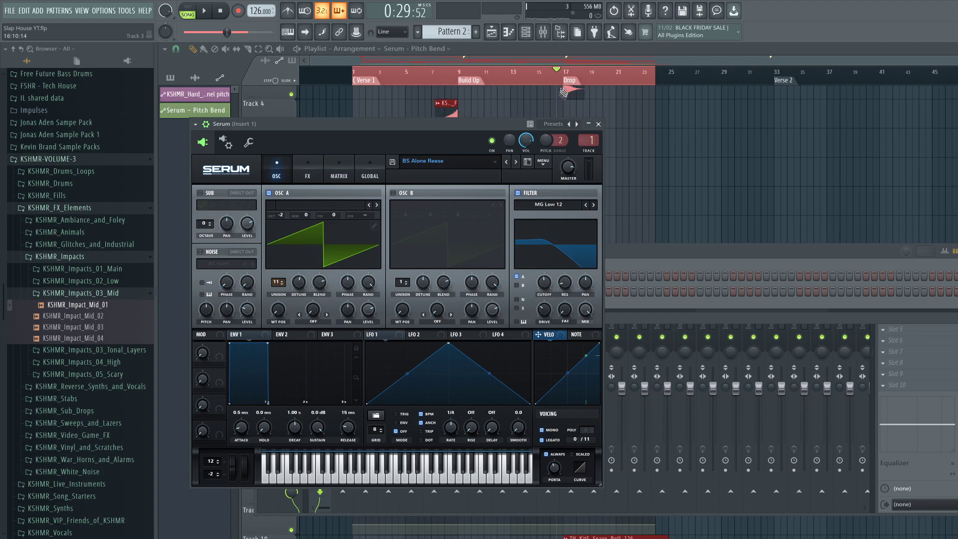
Step: Shape the Serum Pitch Bend automation on Track 18 to stay flat until the Drop and curve upward from bar 17 to bar 24
scroll(604, 156, "down", 8)
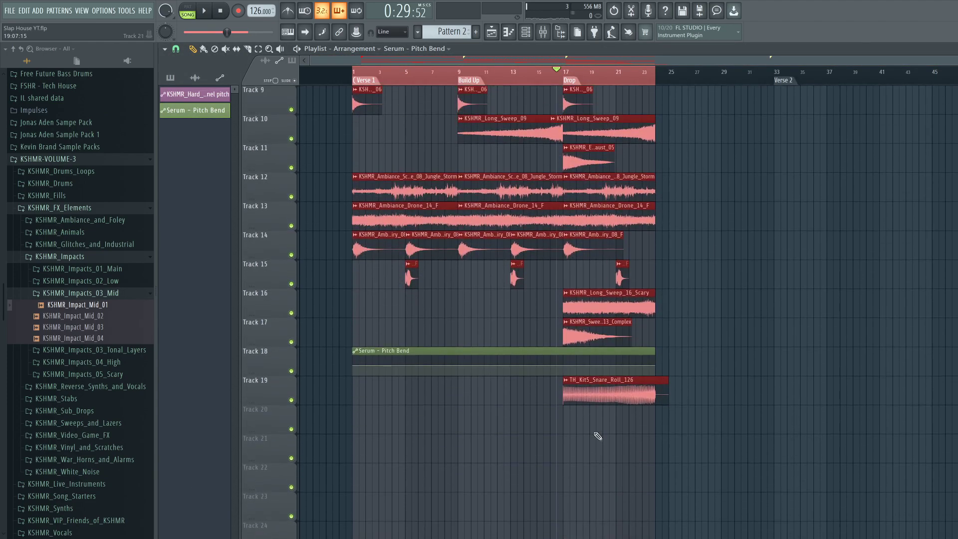
left_click(569, 352)
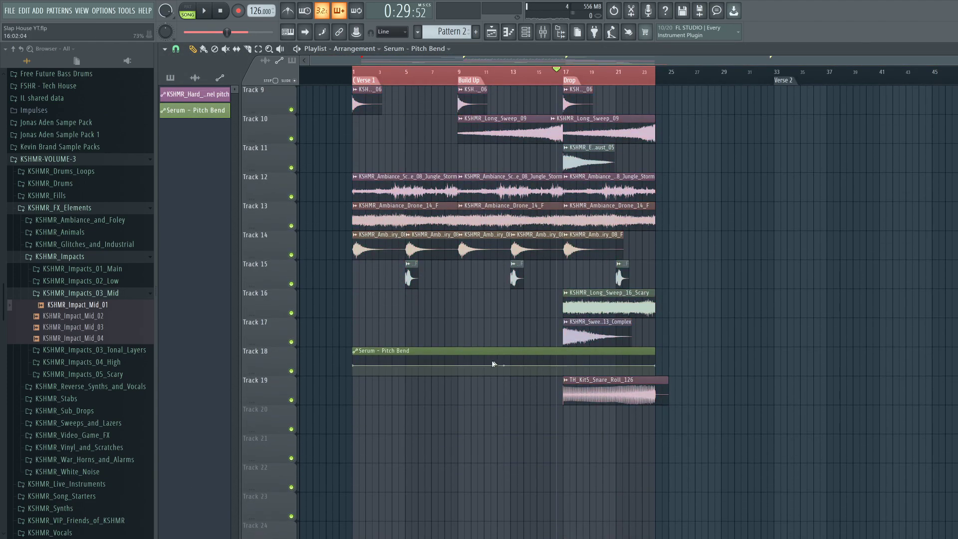
right_click(357, 368)
left_click(387, 512)
left_click(566, 367)
right_click(566, 367)
left_click(598, 519)
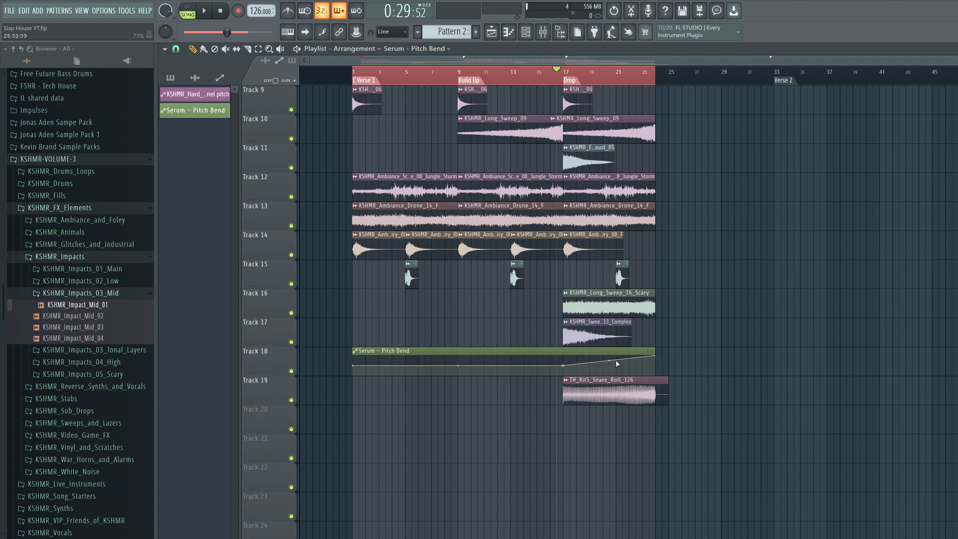
Step: Play the Drop with the pitch rise and set the TH_Kit5_Snare_Roll_126 channel volume to about 69%
key("space")
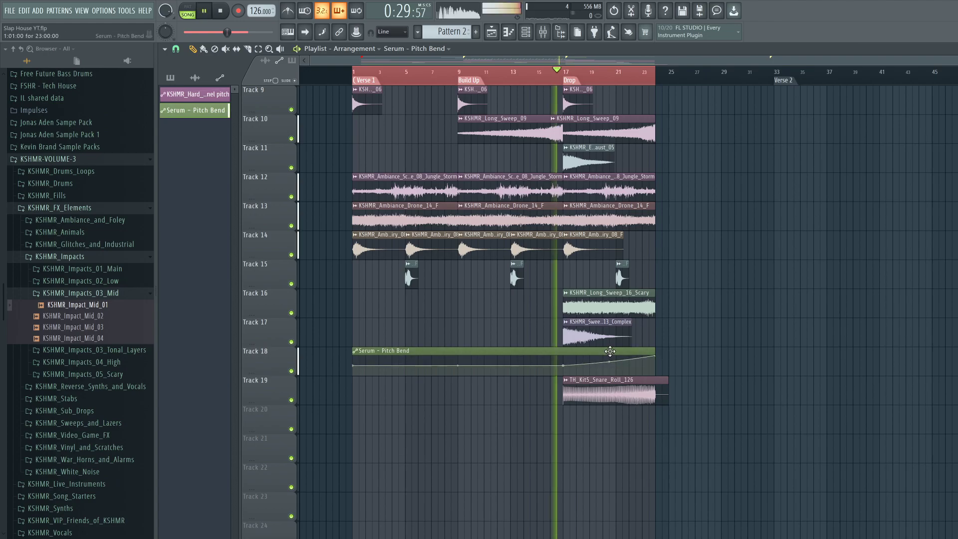
scroll(648, 117, "up", 8)
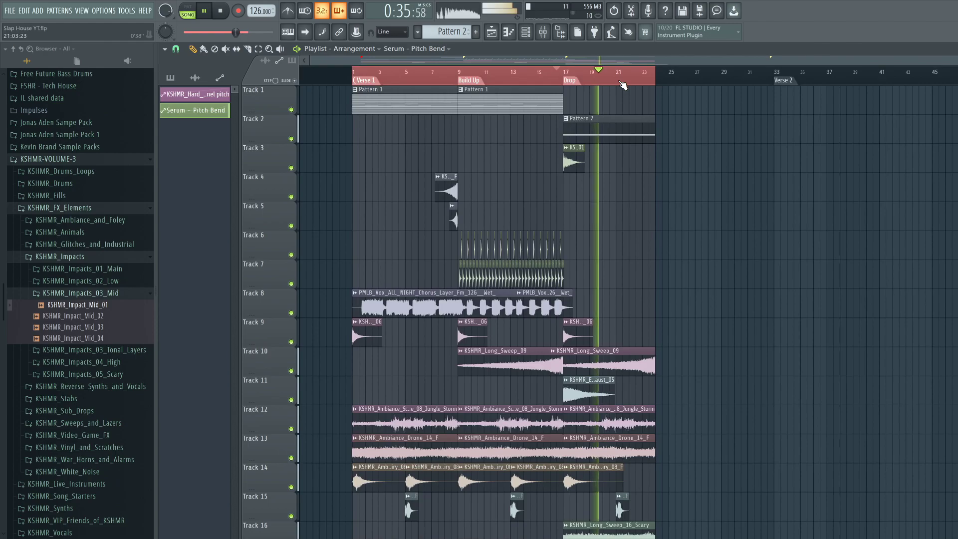
scroll(654, 213, "down", 5)
scroll(655, 212, "down", 1)
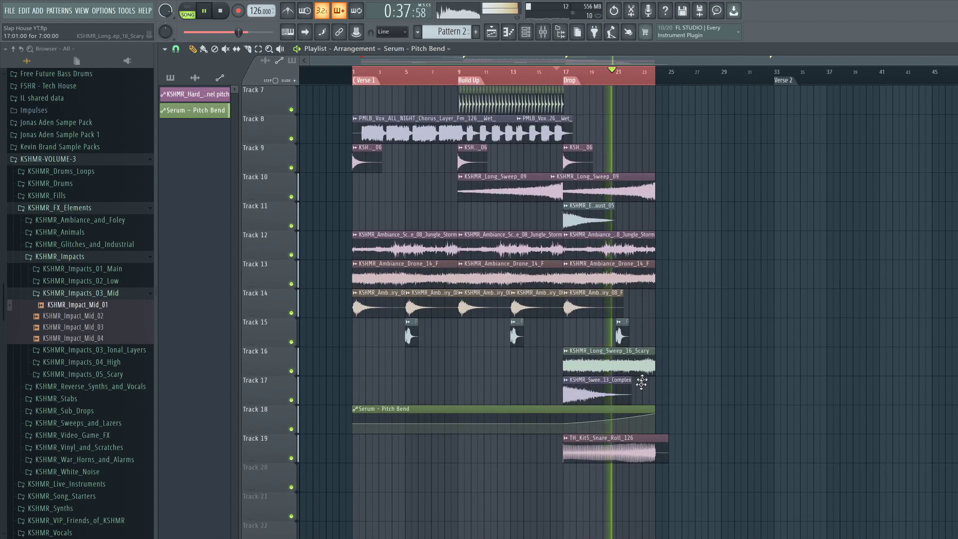
double_click(609, 449)
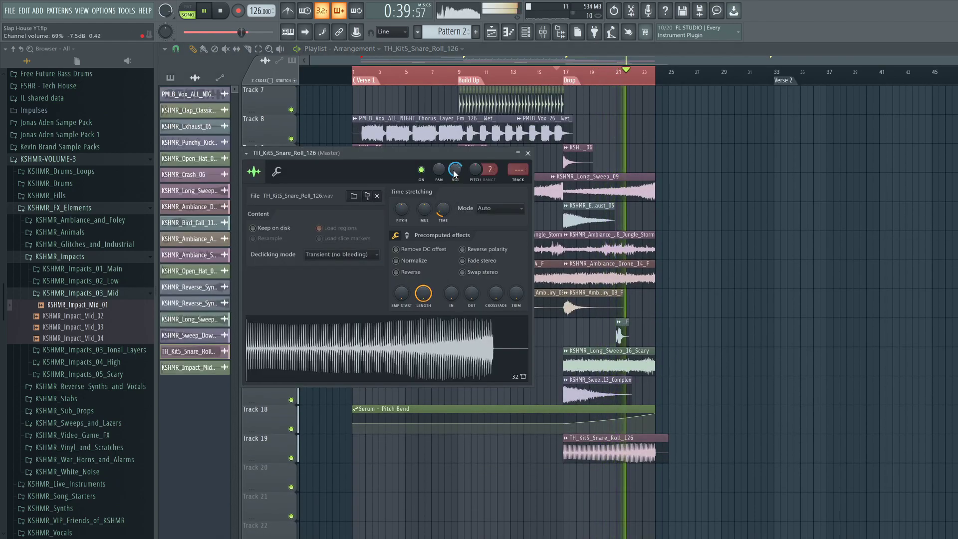
left_click(528, 153)
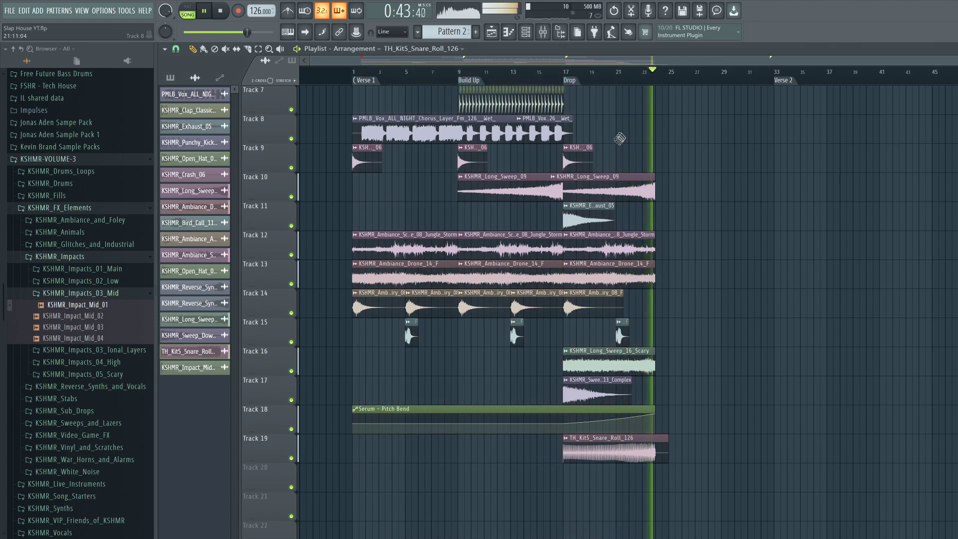
Step: Clear the time selection and play the end of the Drop around bar 24
scroll(609, 166, "up", 2)
key("space")
key("space")
scroll(610, 166, "up", 2)
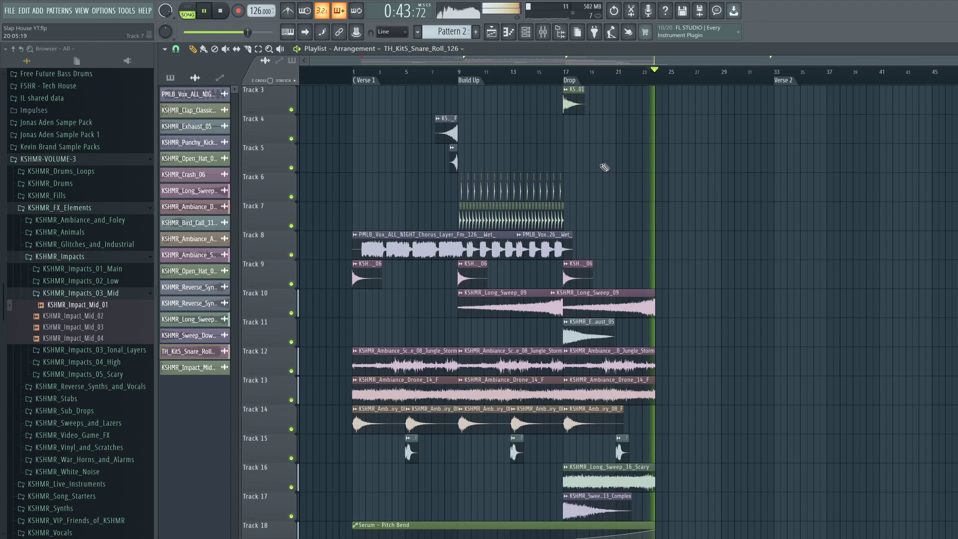